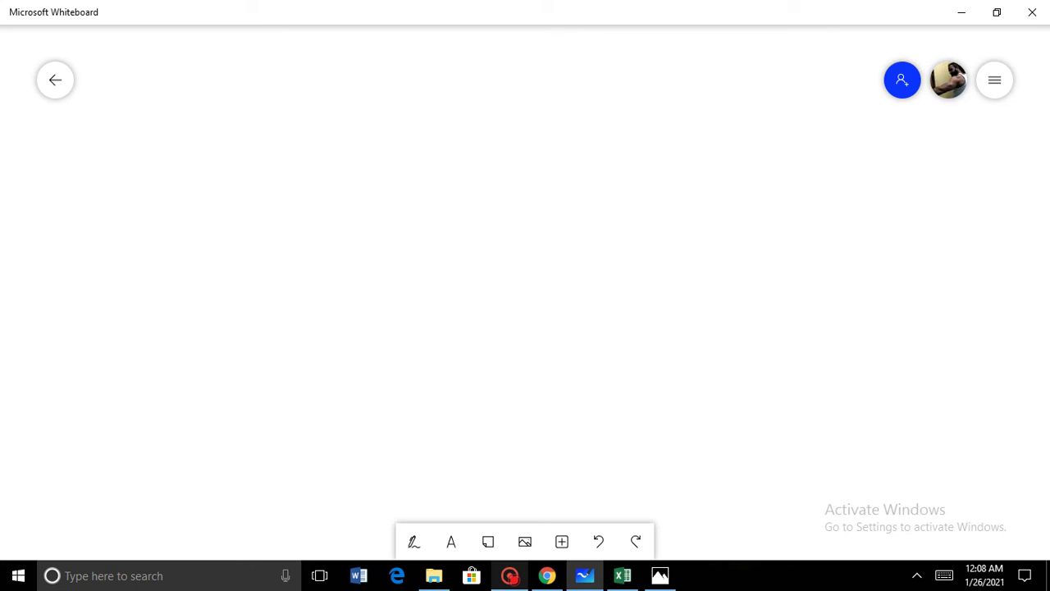
# - Handwrite the heading "OAR" on the blank whiteboard with the blue pen and underline it
pyautogui.click(414, 542)
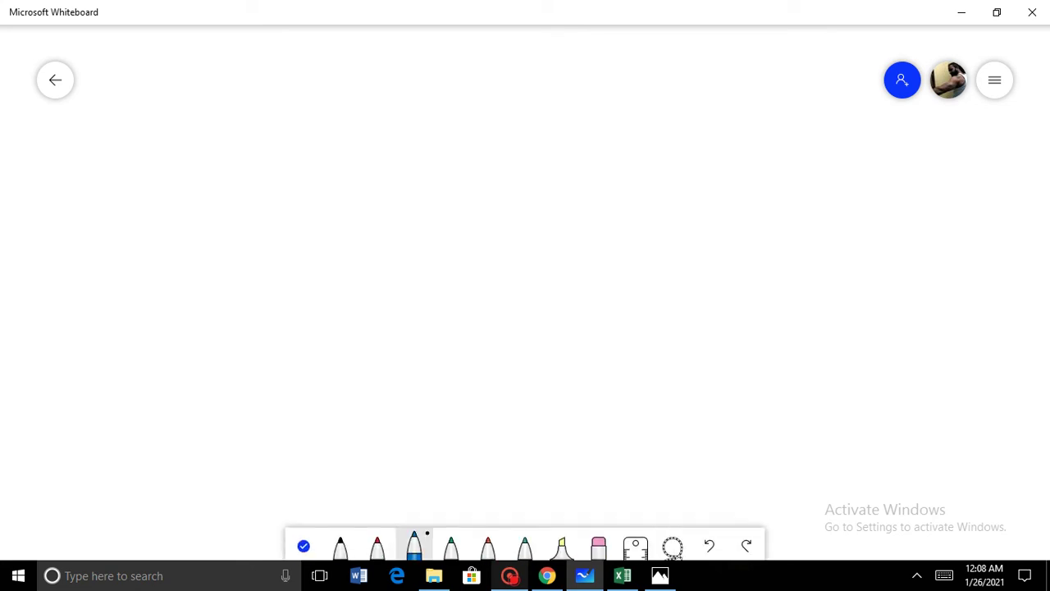
pyautogui.moveTo(423, 168)
pyautogui.mouseDown()
pyautogui.moveTo(369, 188)
pyautogui.moveTo(434, 250)
pyautogui.moveTo(425, 164)
pyautogui.mouseUp()
pyautogui.moveTo(491, 173)
pyautogui.mouseDown()
pyautogui.moveTo(475, 267)
pyautogui.moveTo(540, 246)
pyautogui.moveTo(538, 256)
pyautogui.mouseUp()
pyautogui.moveTo(493, 234); pyautogui.dragTo(544, 231)
pyautogui.moveTo(578, 159)
pyautogui.mouseDown()
pyautogui.moveTo(585, 250)
pyautogui.moveTo(622, 167)
pyautogui.moveTo(634, 257)
pyautogui.mouseUp()
pyautogui.moveTo(312, 313); pyautogui.dragTo(720, 321)
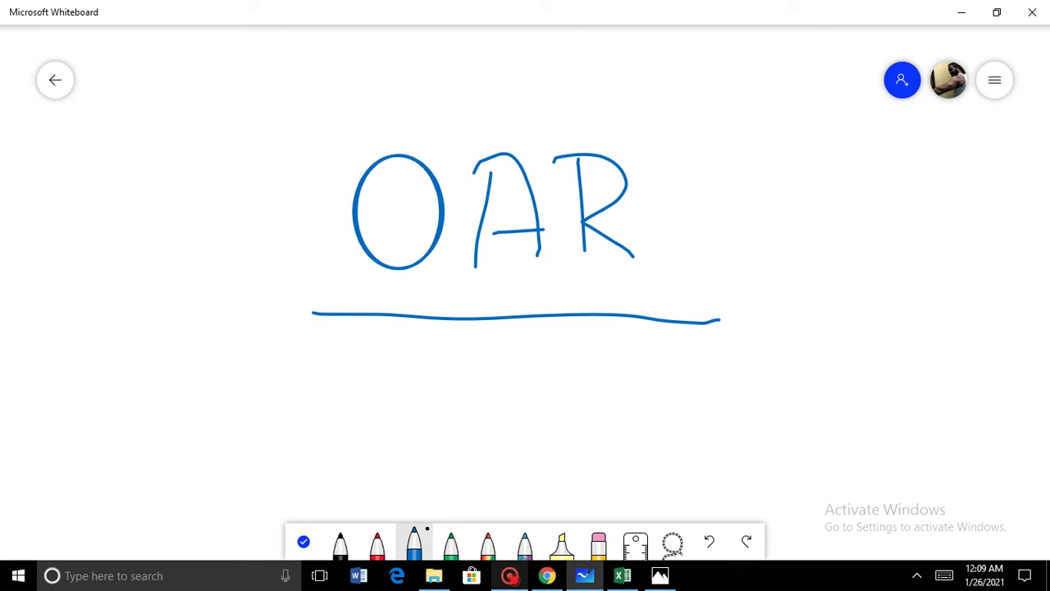
# - Switch to Chrome and read the accountlearning.com article's explanation of absorption of overhead
pyautogui.click(547, 576)
pyautogui.scroll(2, 526, 304)
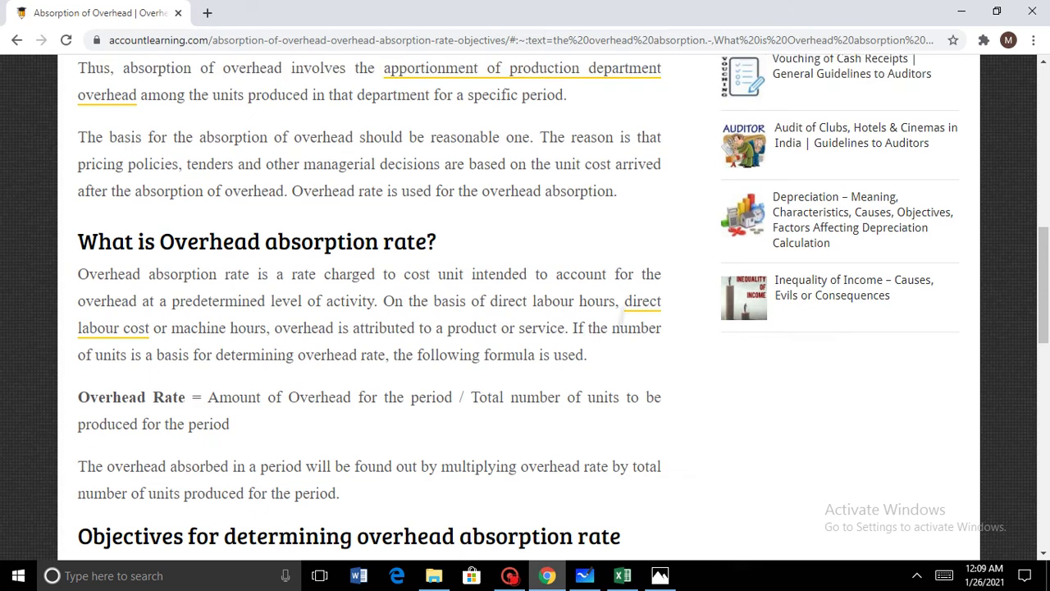
pyautogui.scroll(1, 525, 308)
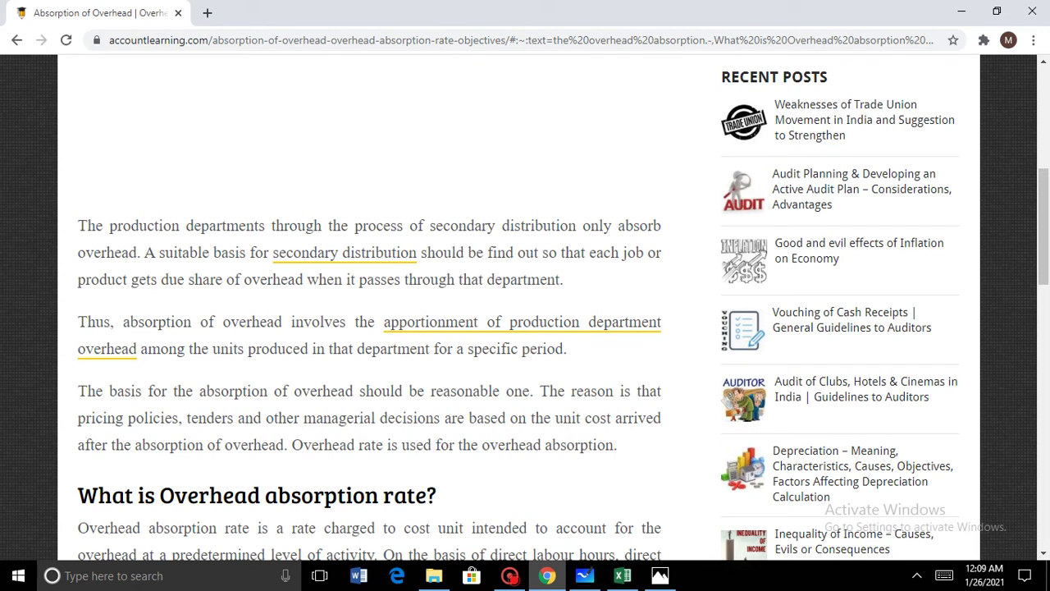
pyautogui.scroll(3, 526, 312)
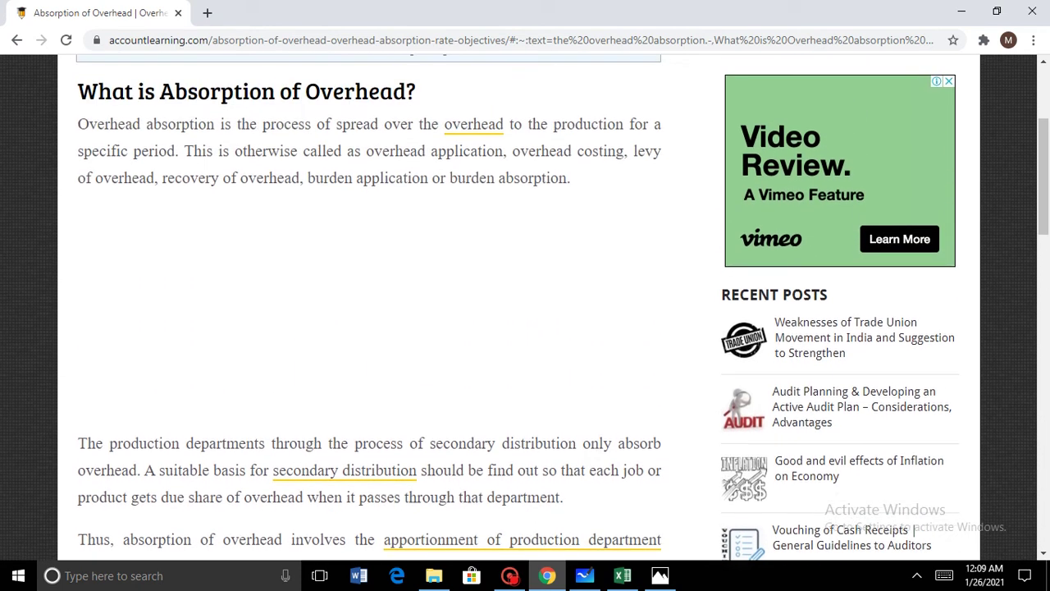
pyautogui.scroll(1, 525, 312)
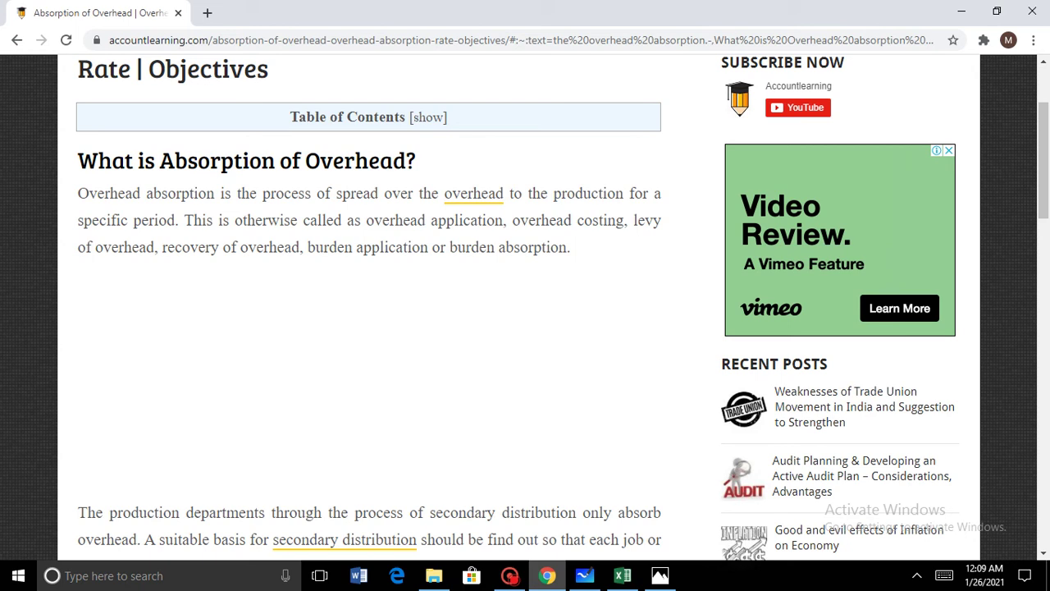
pyautogui.scroll(1, 525, 452)
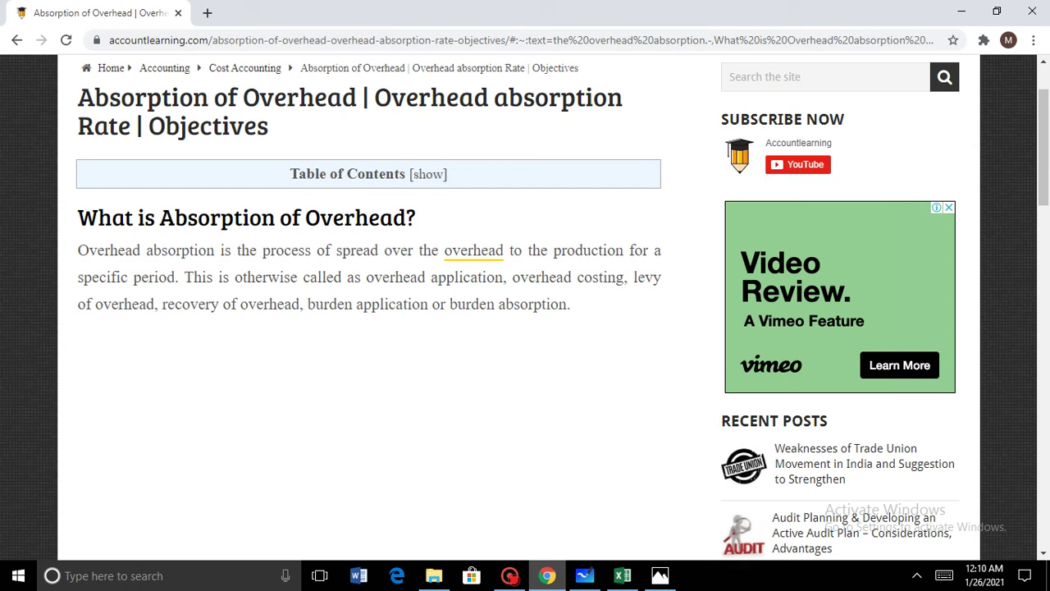
pyautogui.scroll(-1, 563, 415)
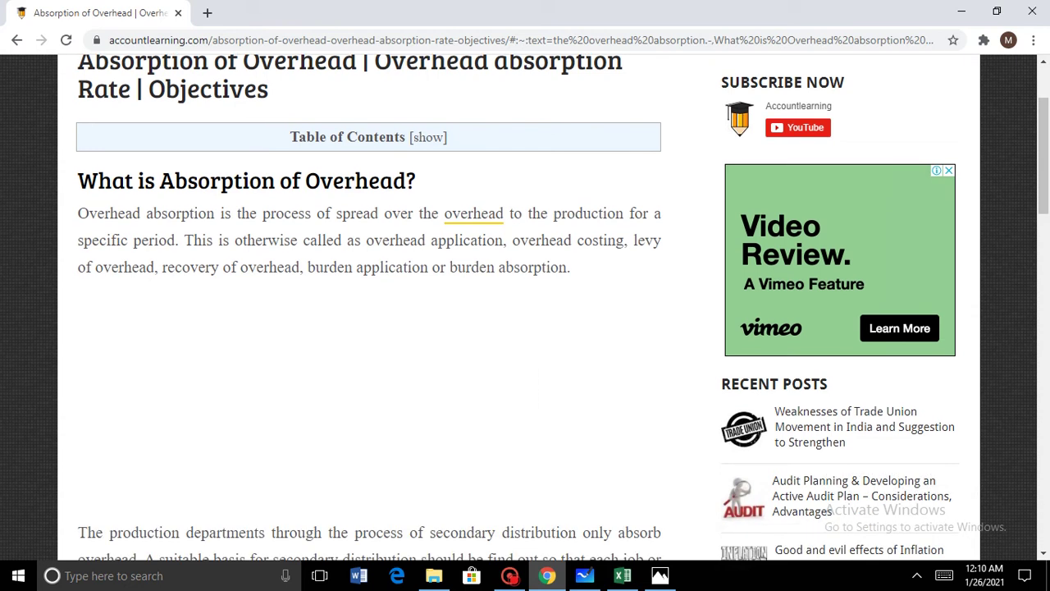
pyautogui.scroll(-5, 562, 307)
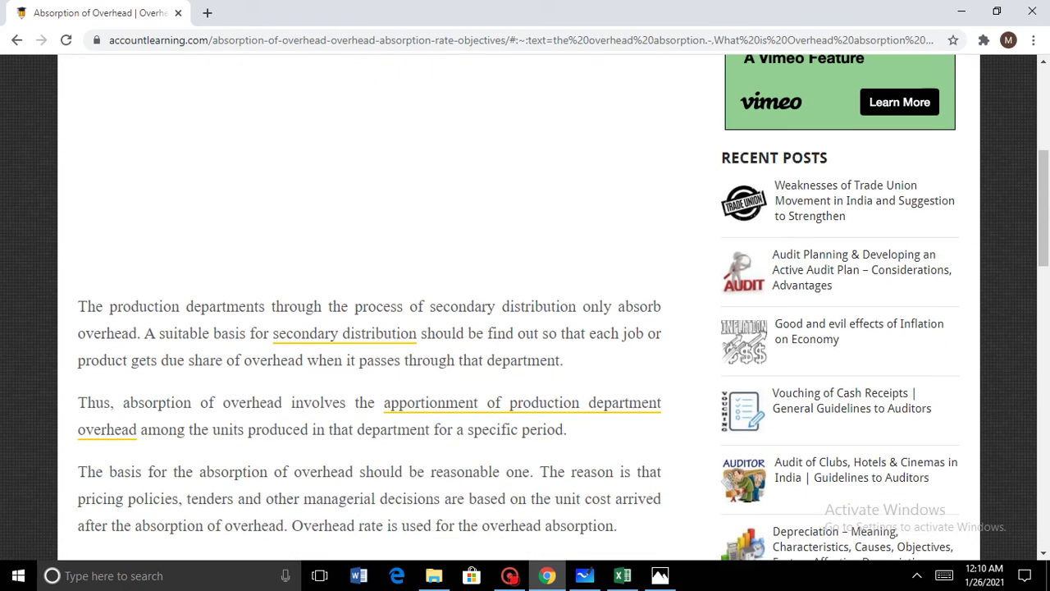
pyautogui.scroll(-2, 563, 307)
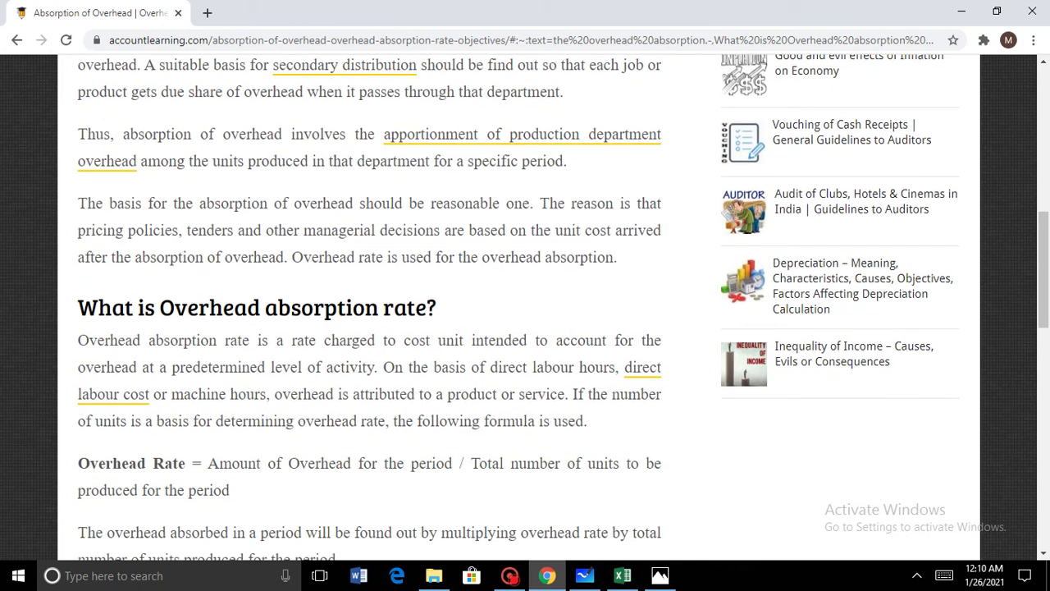
pyautogui.scroll(5, 369, 306)
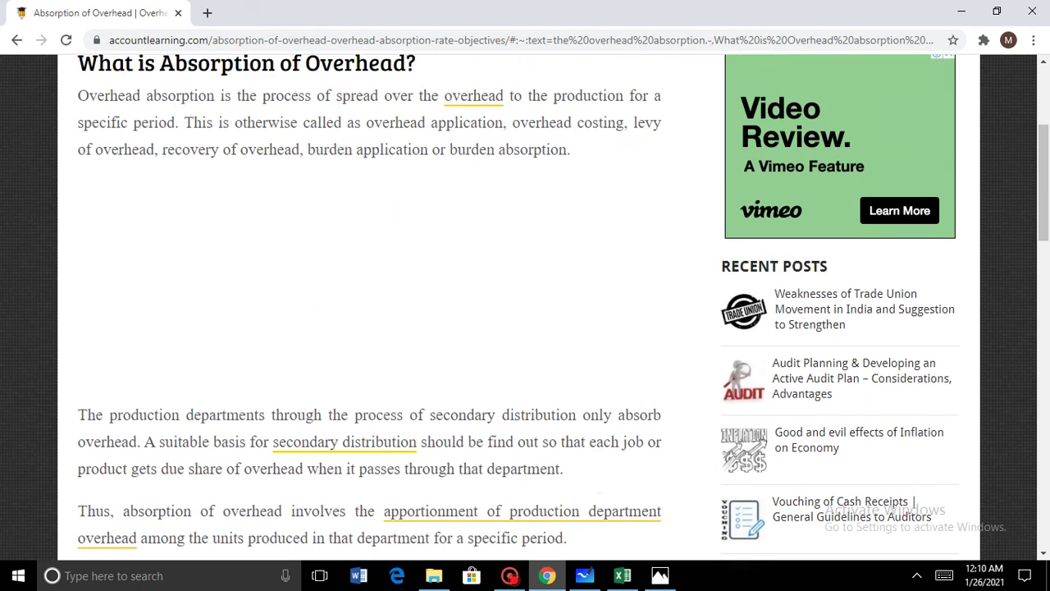
pyautogui.scroll(2, 369, 307)
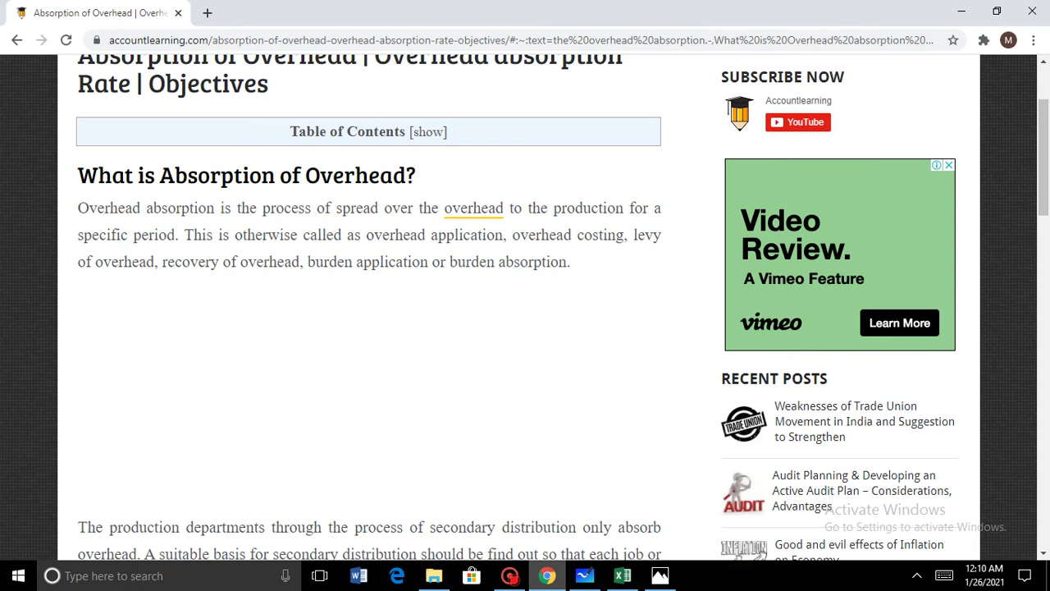
pyautogui.scroll(1, 238, 353)
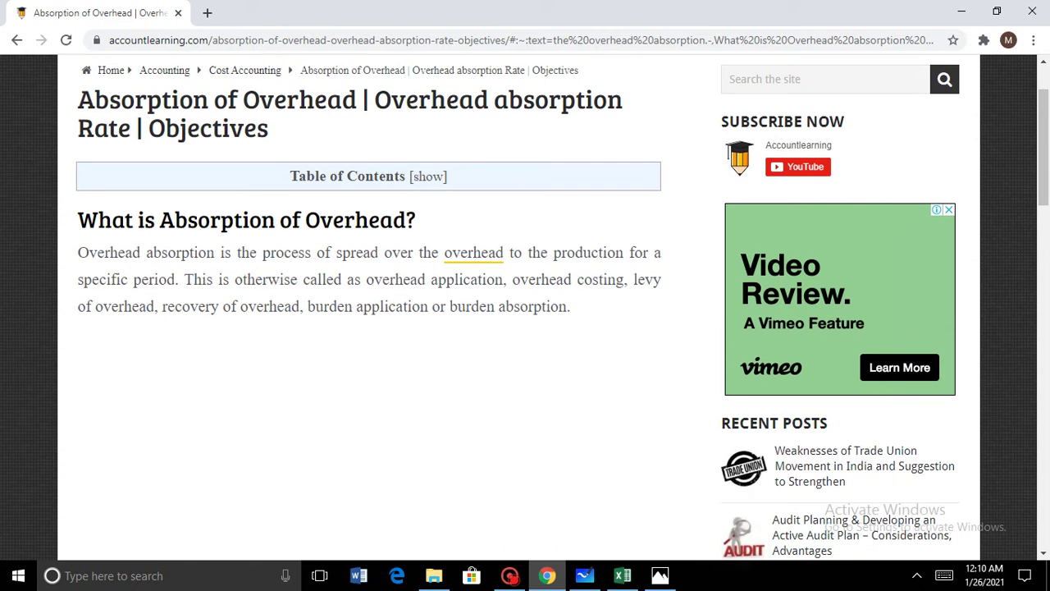
pyautogui.scroll(-4, 369, 328)
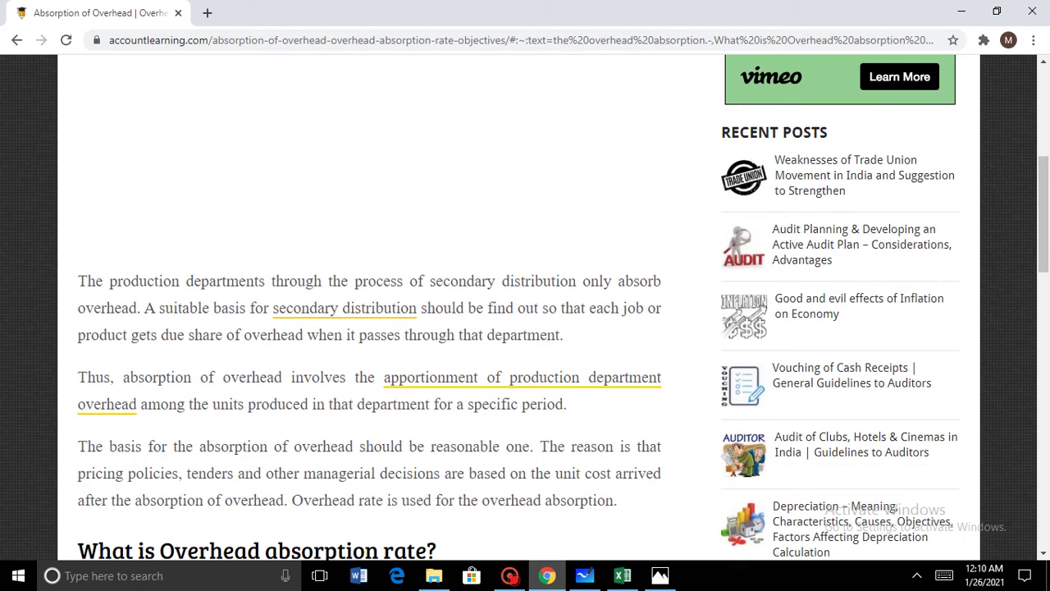
# - Check the absorption costing workbook in Excel and return to Chrome to read the article's overhead absorption rate definition and formula
pyautogui.hotkey('alt', 'Tab')
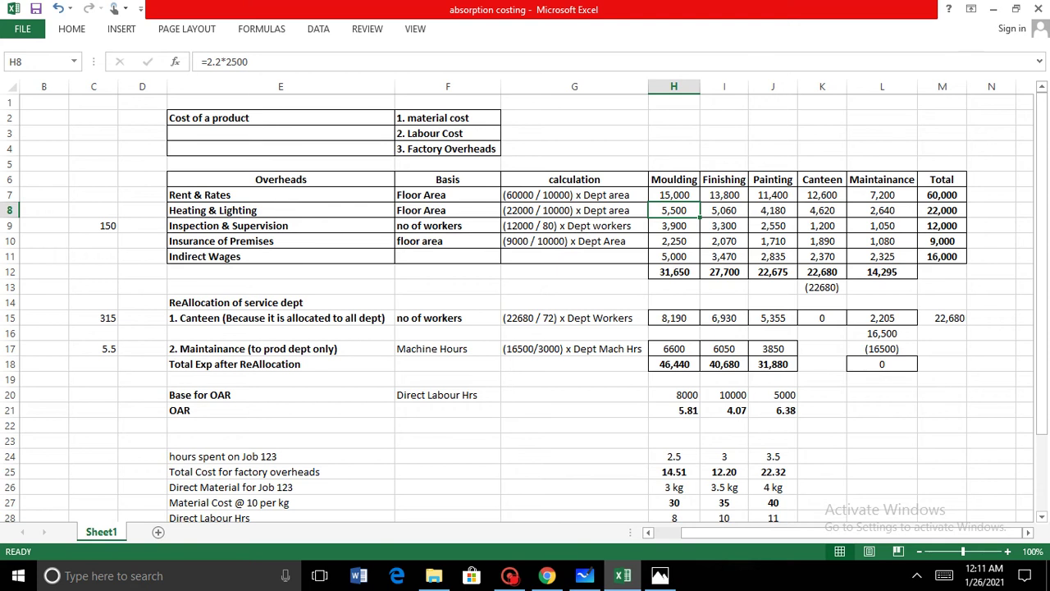
pyautogui.hotkey('alt', 'Tab')
pyautogui.scroll(-4, 525, 303)
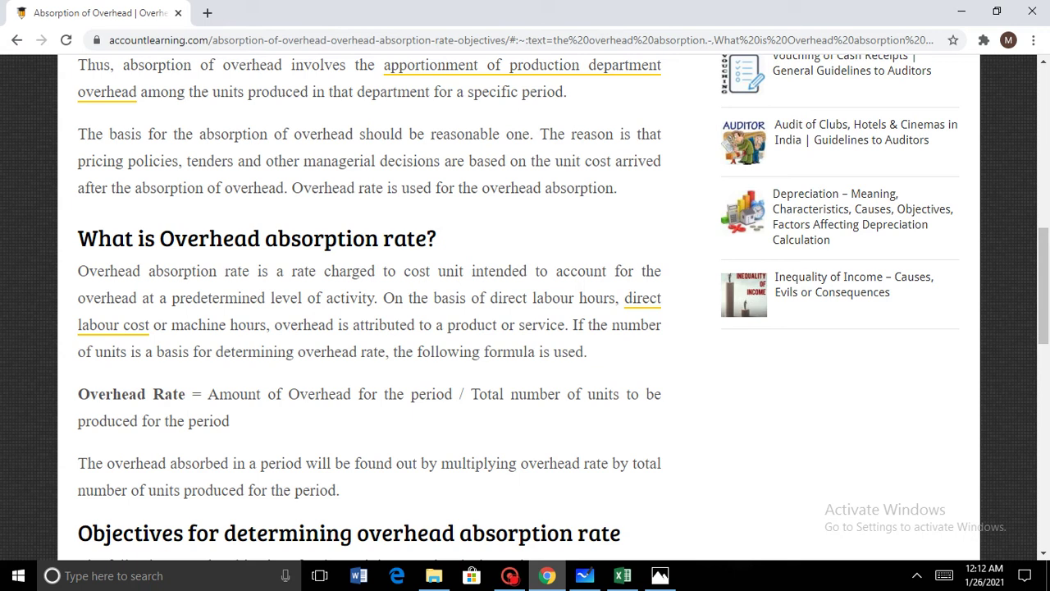
pyautogui.scroll(-1, 525, 307)
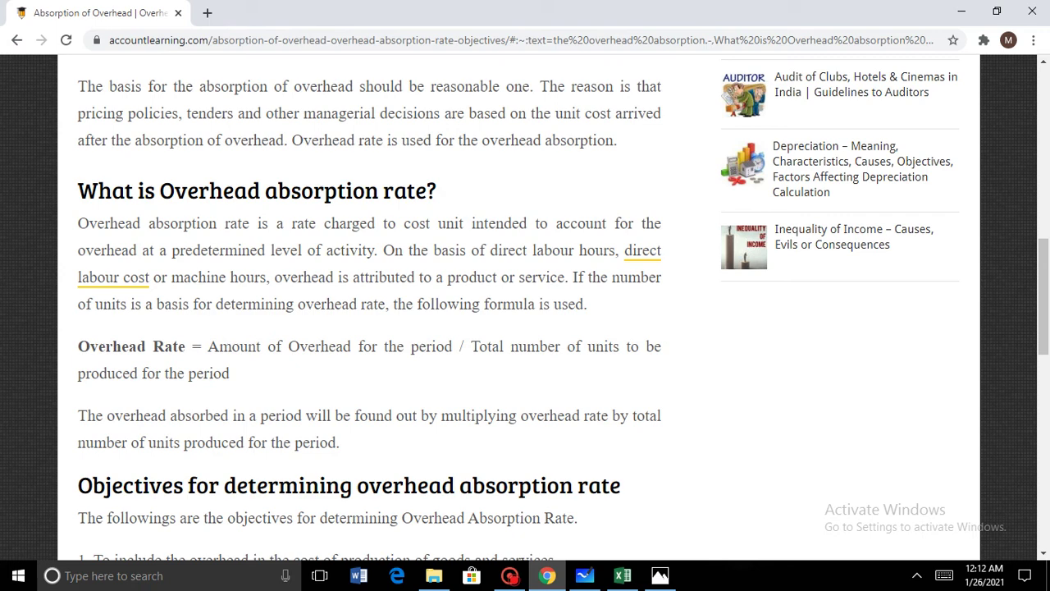
# - Switch to the exercise image in Photos and examine the table of departmental figures for calculating overhead recovery rates
pyautogui.hotkey('alt', 'Tab')
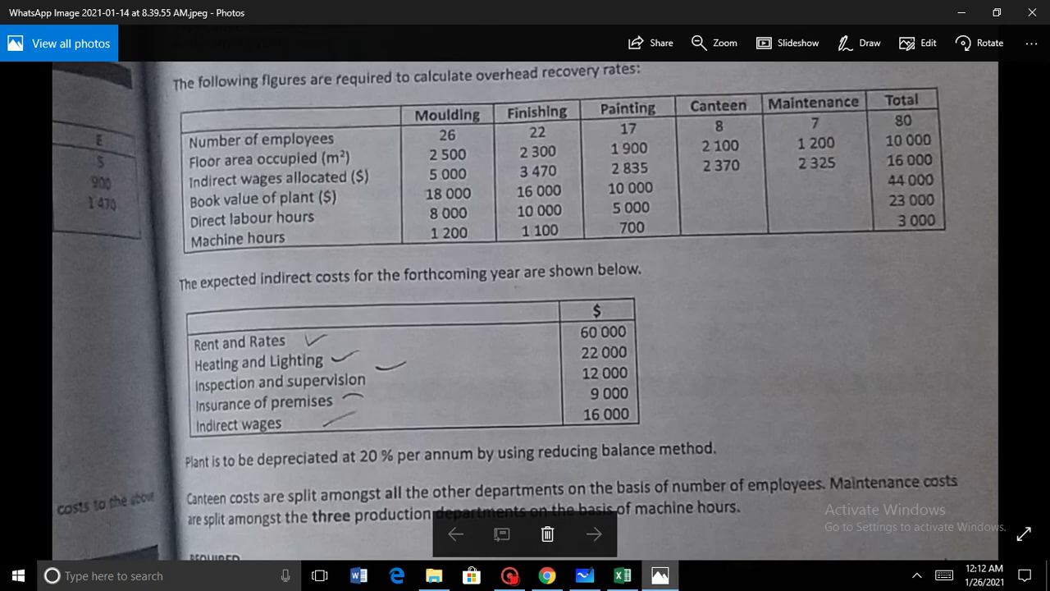
pyautogui.scroll(2, 604, 371)
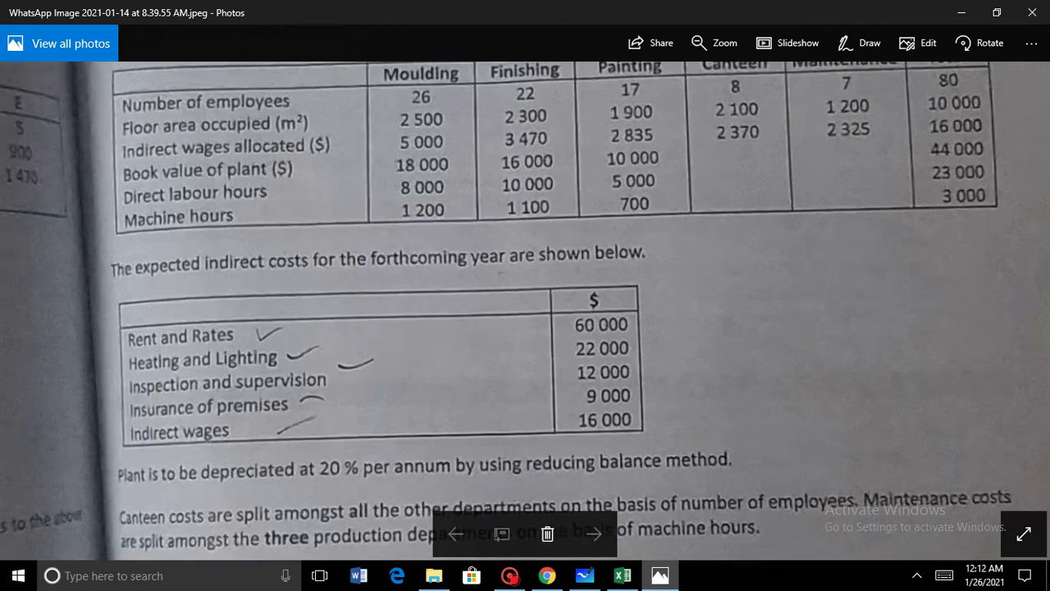
pyautogui.moveTo(604, 371); pyautogui.dragTo(669, 374)
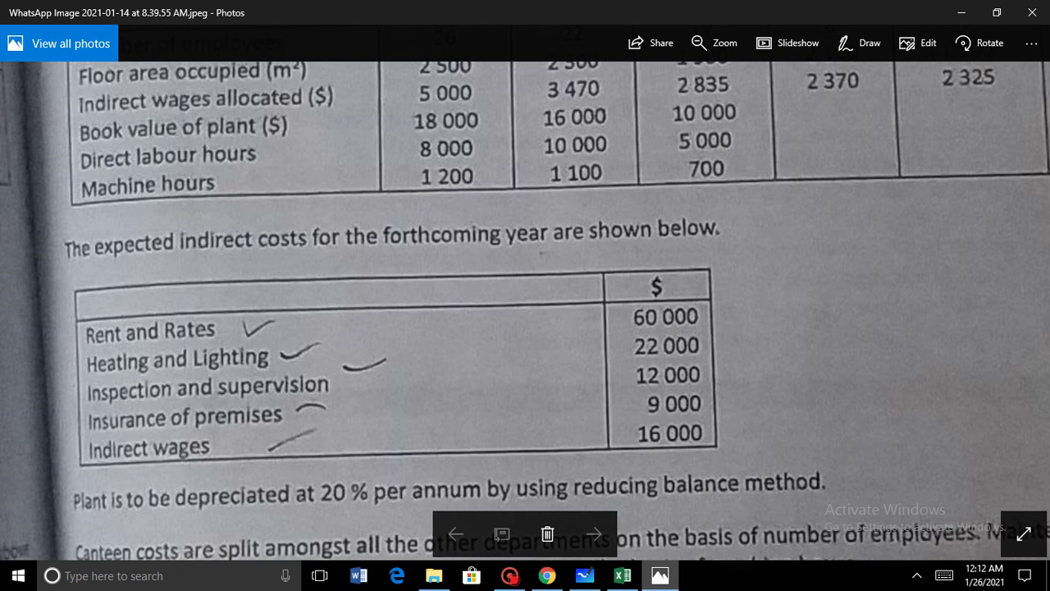
pyautogui.scroll(3, 525, 310)
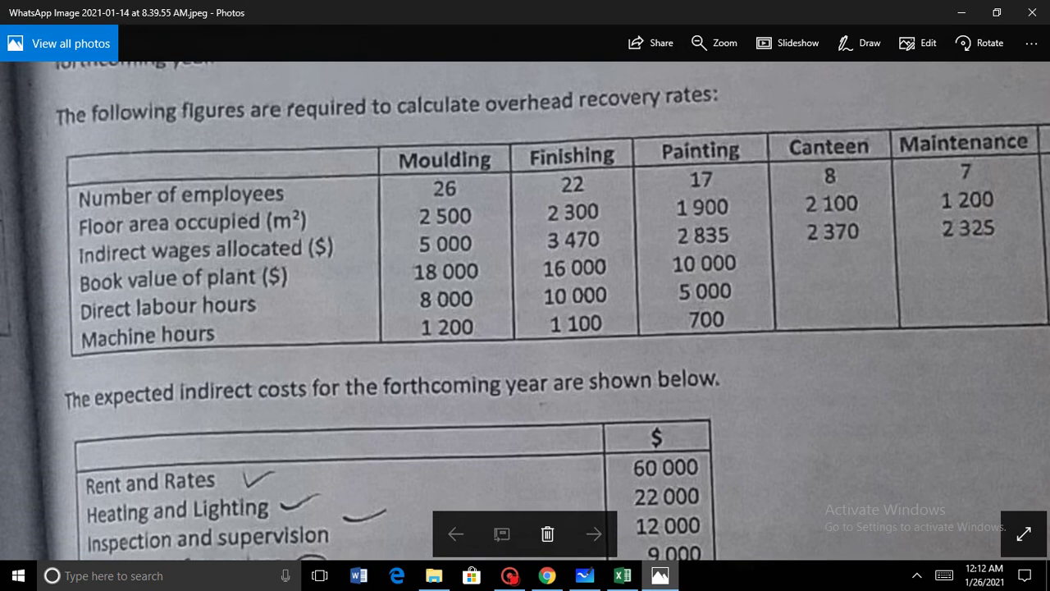
pyautogui.moveTo(525, 310); pyautogui.dragTo(571, 341)
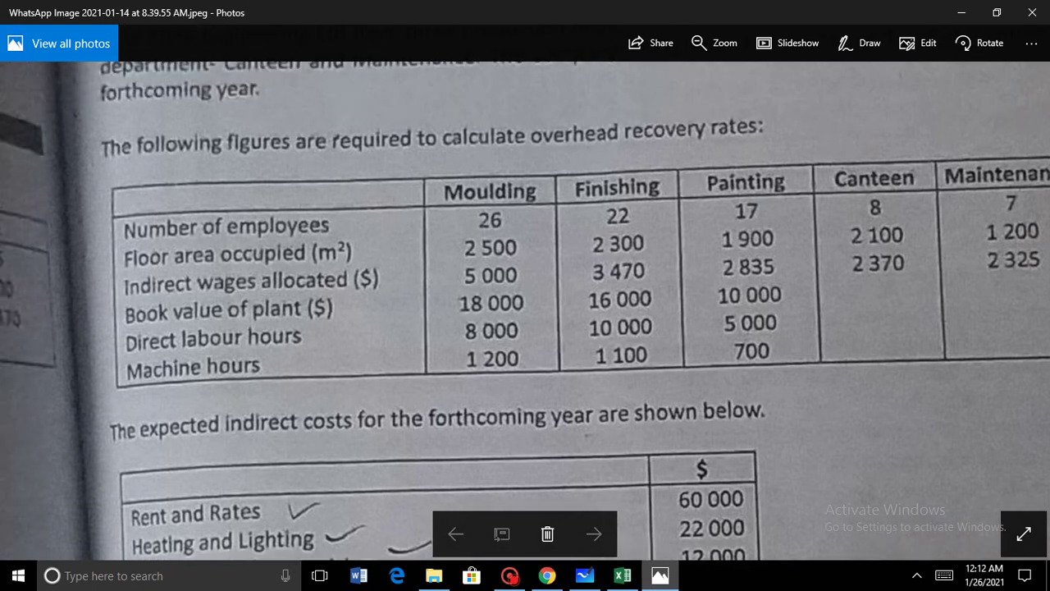
pyautogui.moveTo(525, 311); pyautogui.dragTo(473, 297)
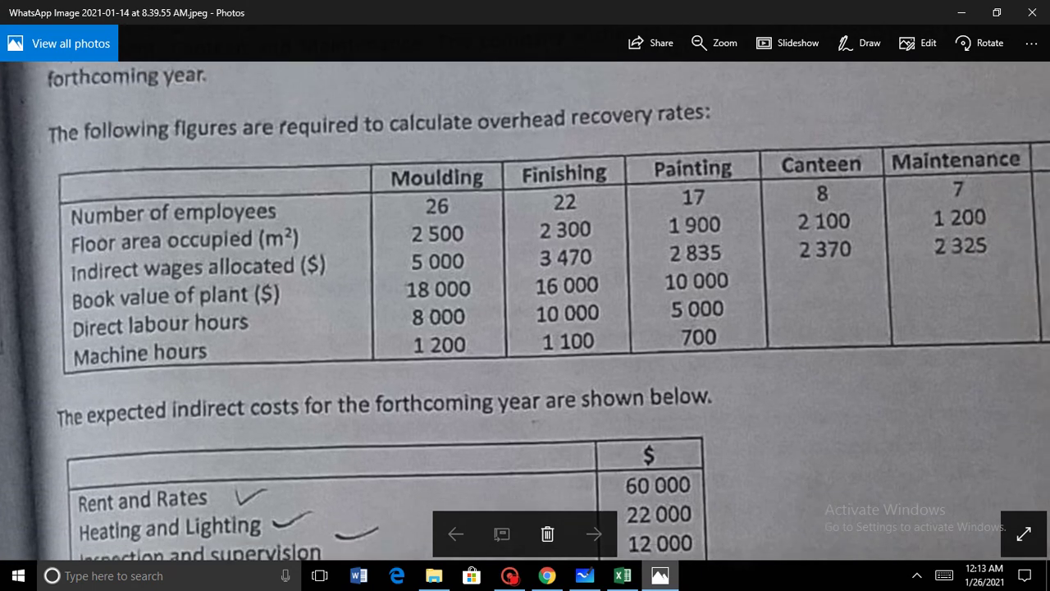
pyautogui.hscroll(3, 525, 312)
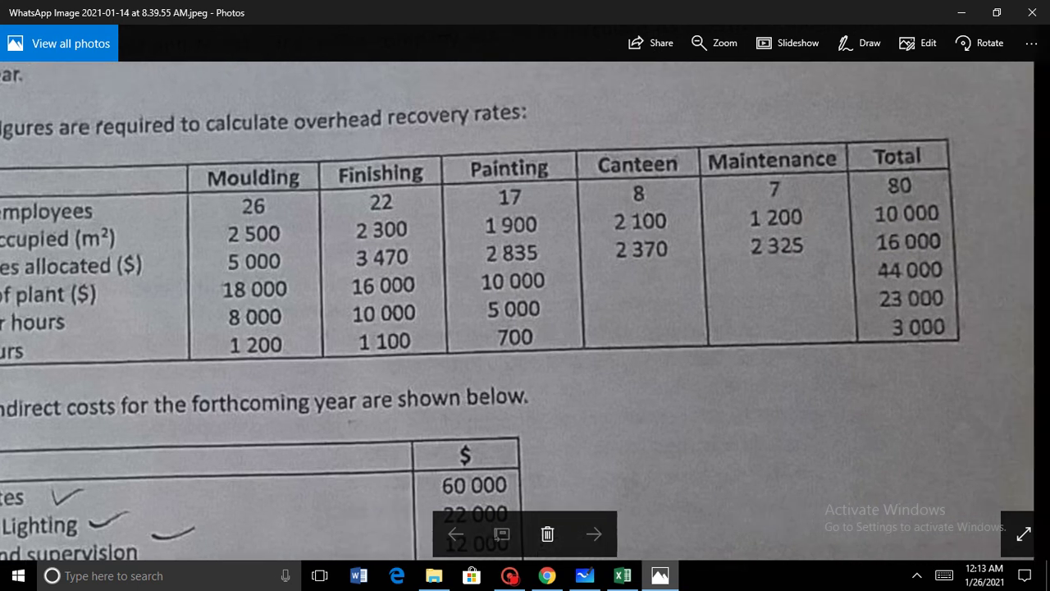
pyautogui.hscroll(-3, 525, 312)
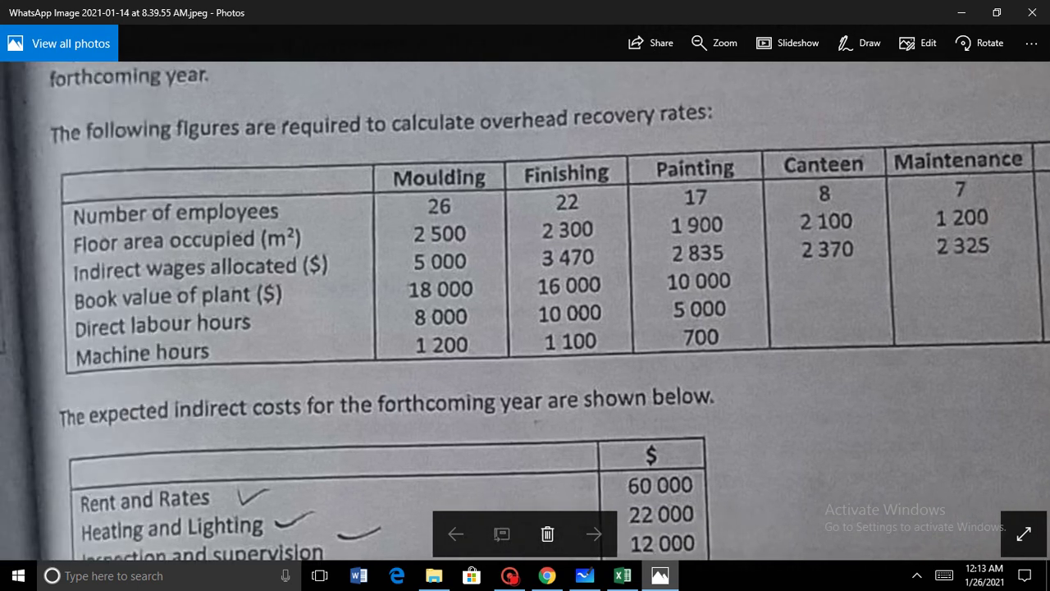
# - Examine the expected indirect costs alongside the departmental figures in the exercise image, comparing them with the absorption costing workbook in Excel
pyautogui.scroll(-1, 525, 311)
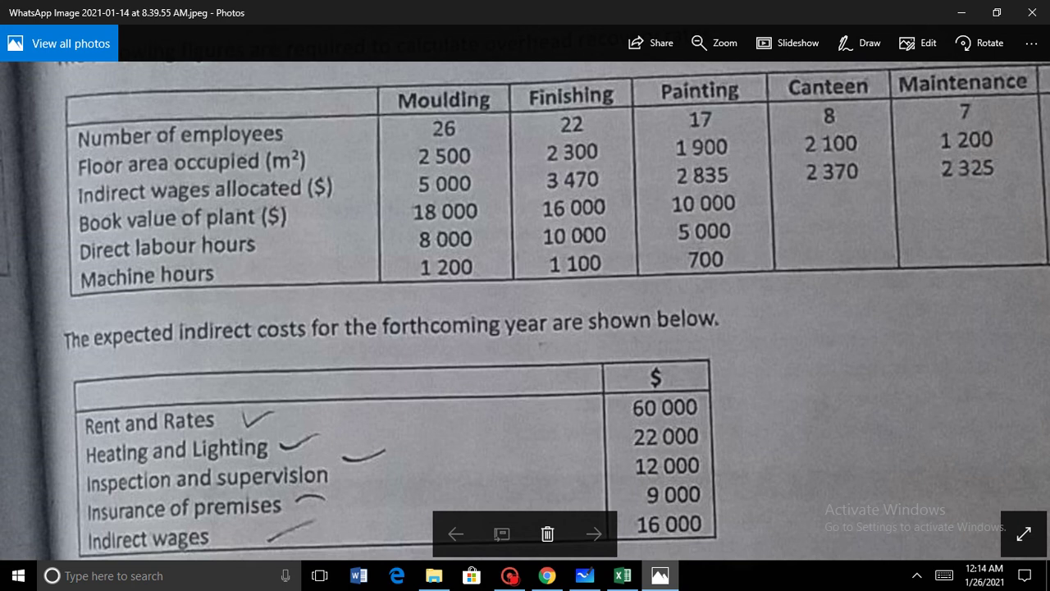
pyautogui.moveTo(525, 310); pyautogui.dragTo(388, 305)
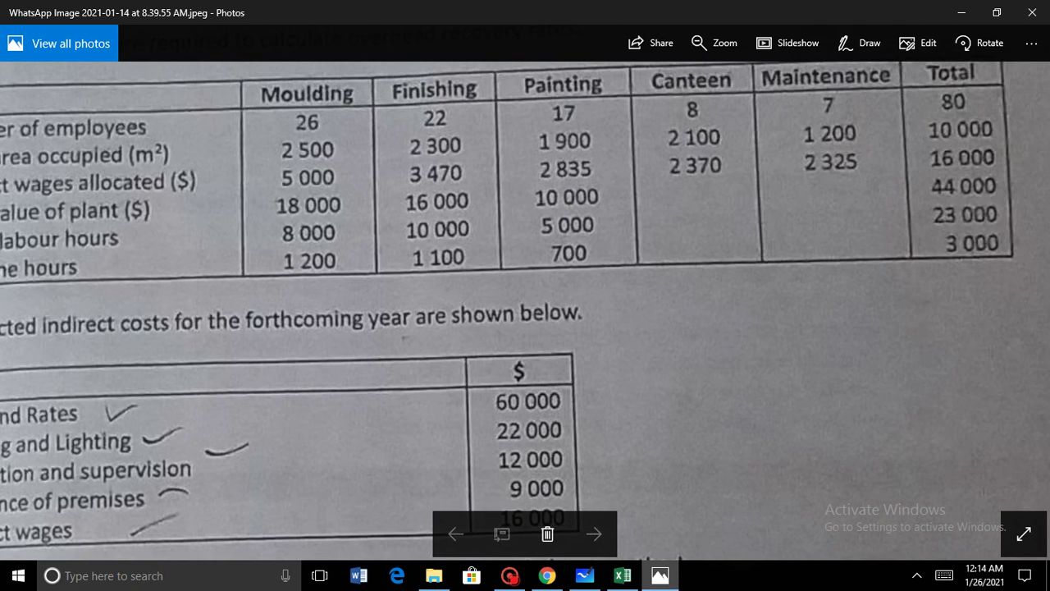
pyautogui.scroll(2, 525, 311)
pyautogui.moveTo(525, 310); pyautogui.dragTo(635, 226)
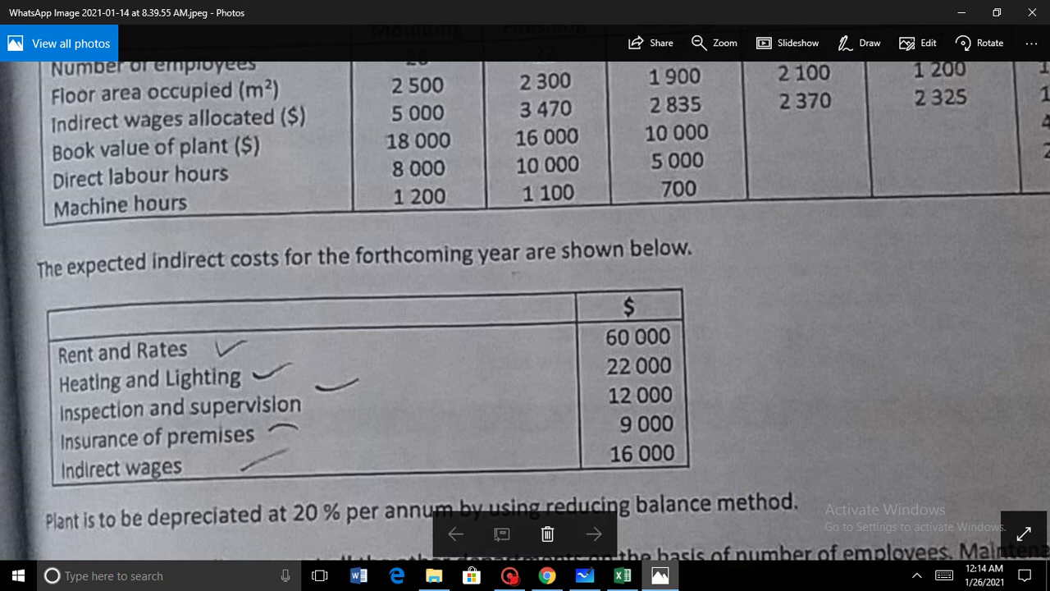
pyautogui.hotkey('alt', 'Tab')
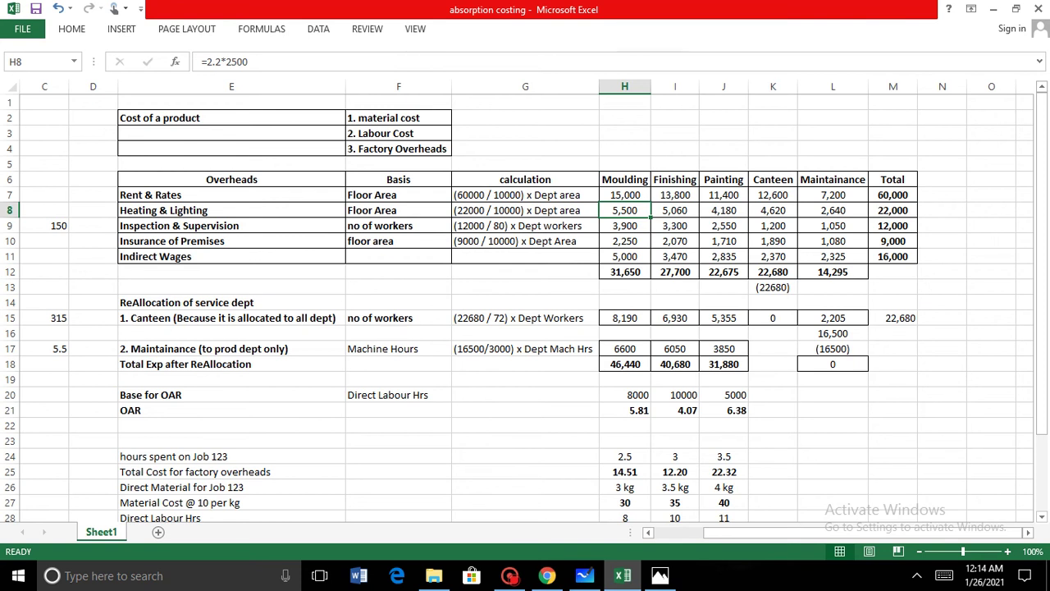
pyautogui.hotkey('alt', 'Tab')
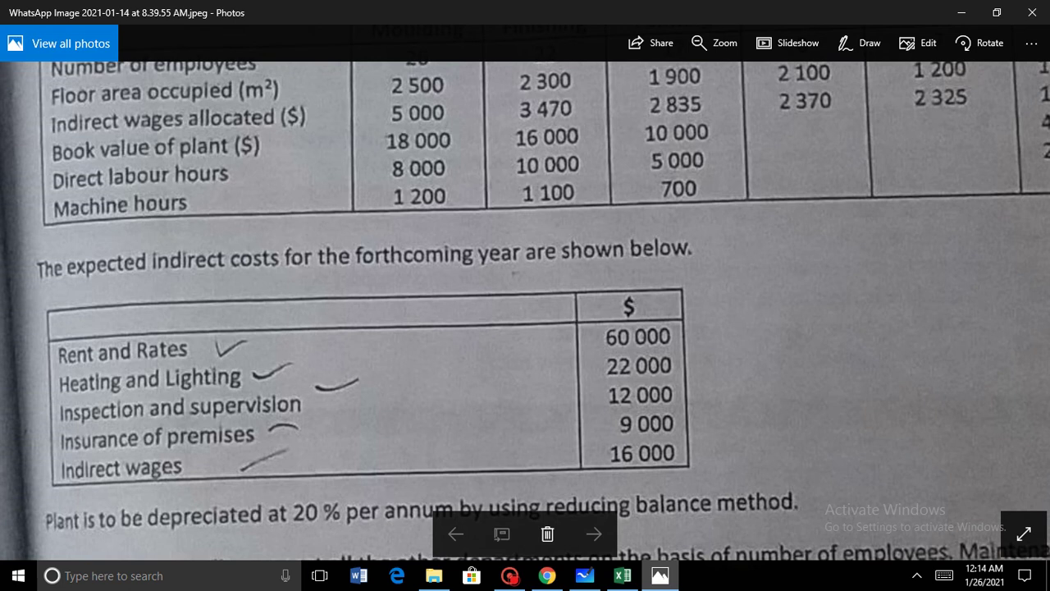
pyautogui.scroll(1, 525, 310)
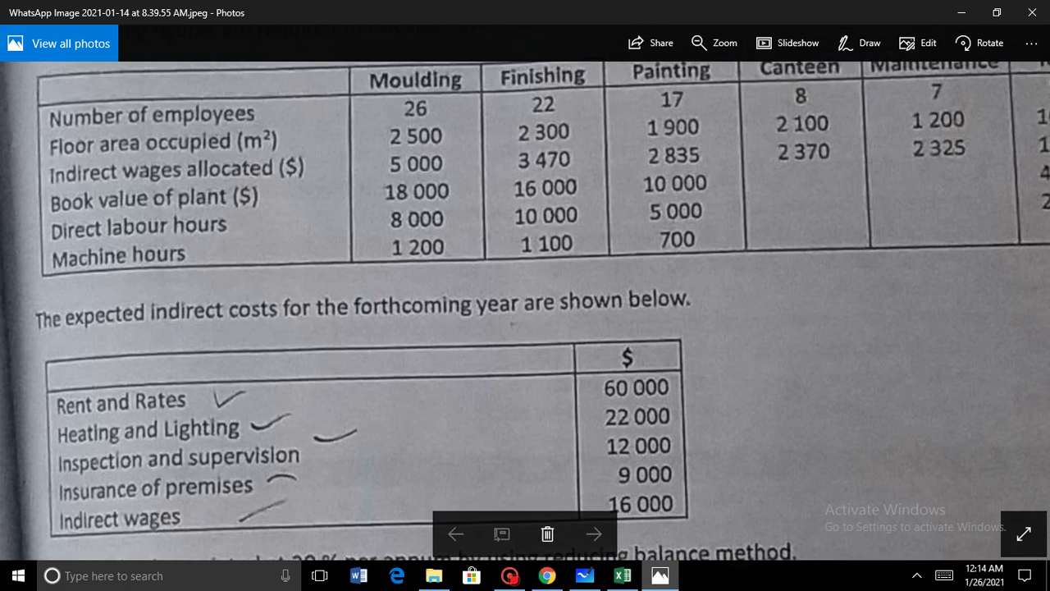
pyautogui.hscroll(2, 525, 310)
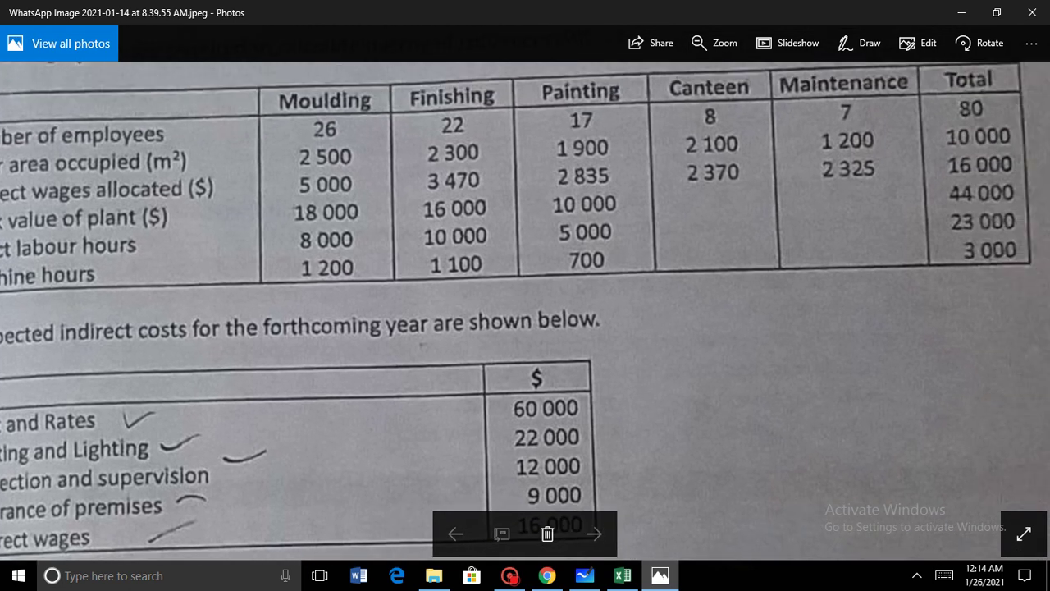
# - Switch to the absorption costing workbook in Excel and inspect the Moulding department's Rent & Rates formula in H7
pyautogui.hotkey('alt', 'Tab')
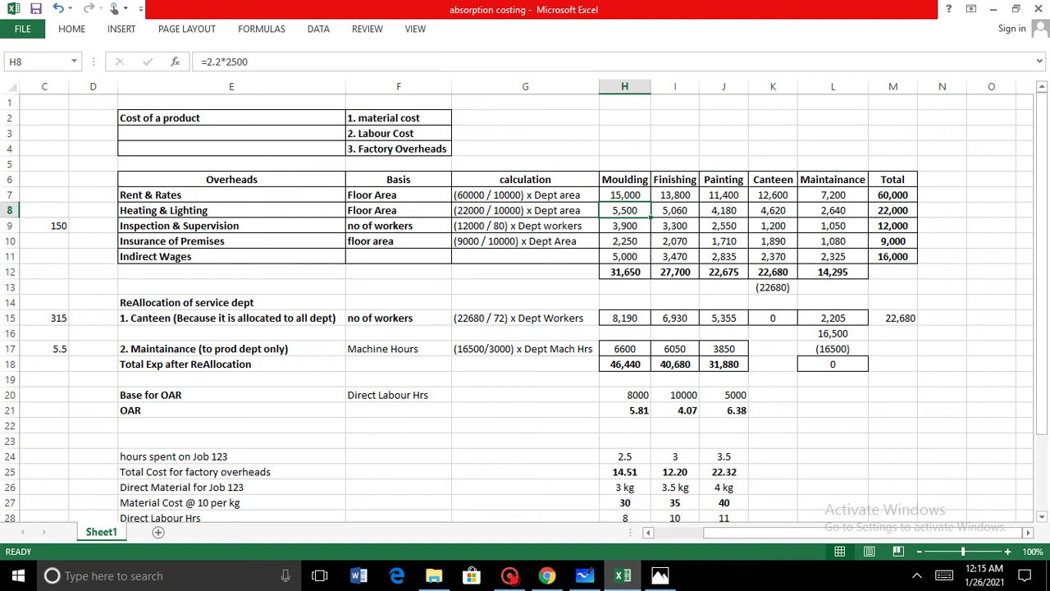
pyautogui.click(991, 195)
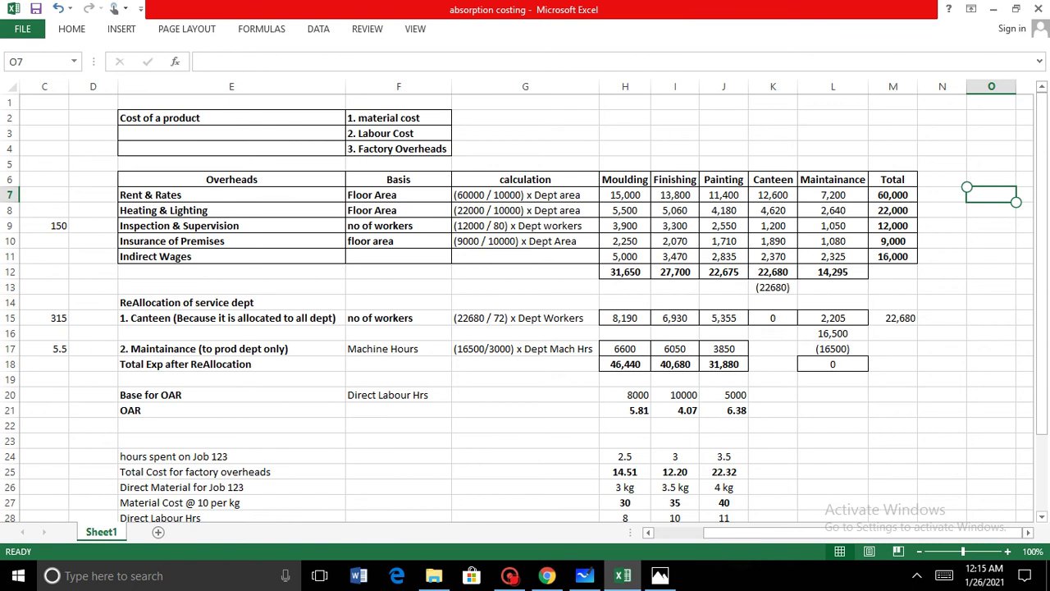
pyautogui.click(624, 195)
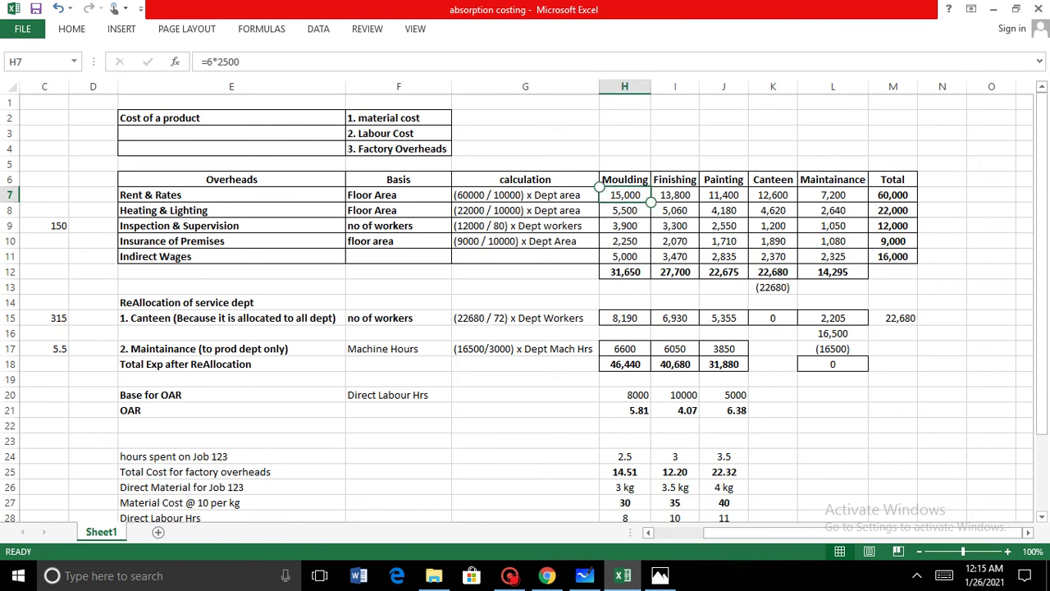
# - Compare the floor areas in the Photos exercise image with Excel's Rent & Rates formulas for Finishing in I7 and Painting in J7
pyautogui.click(660, 575)
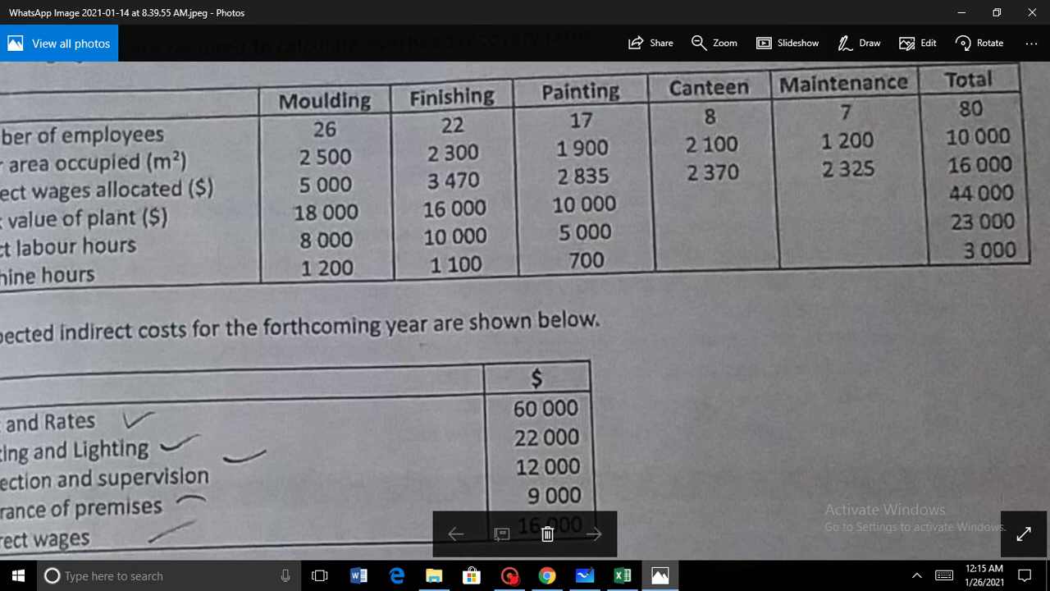
pyautogui.hotkey('alt', 'Tab')
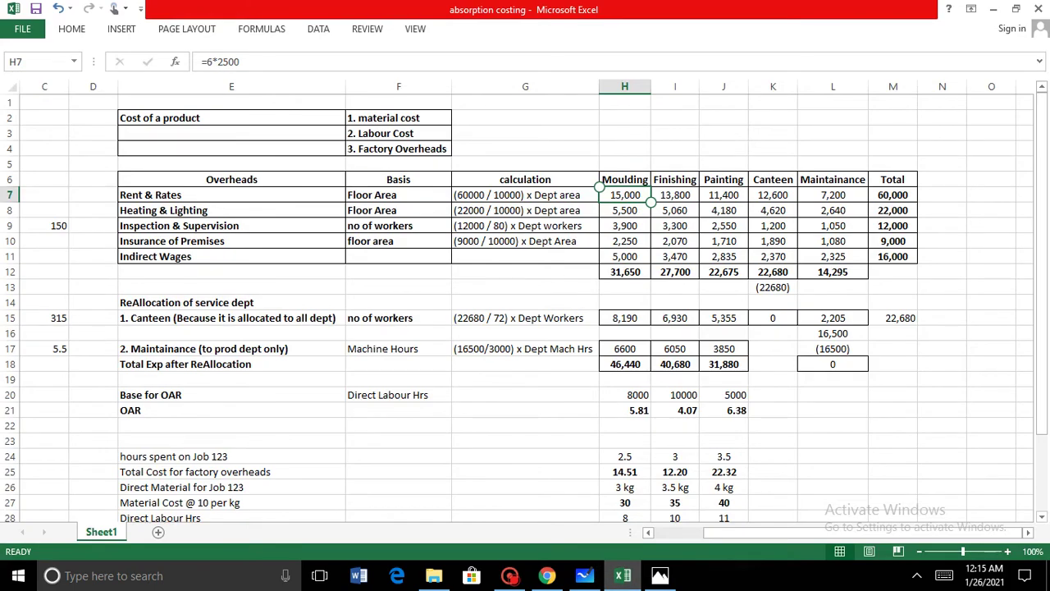
pyautogui.click(674, 195)
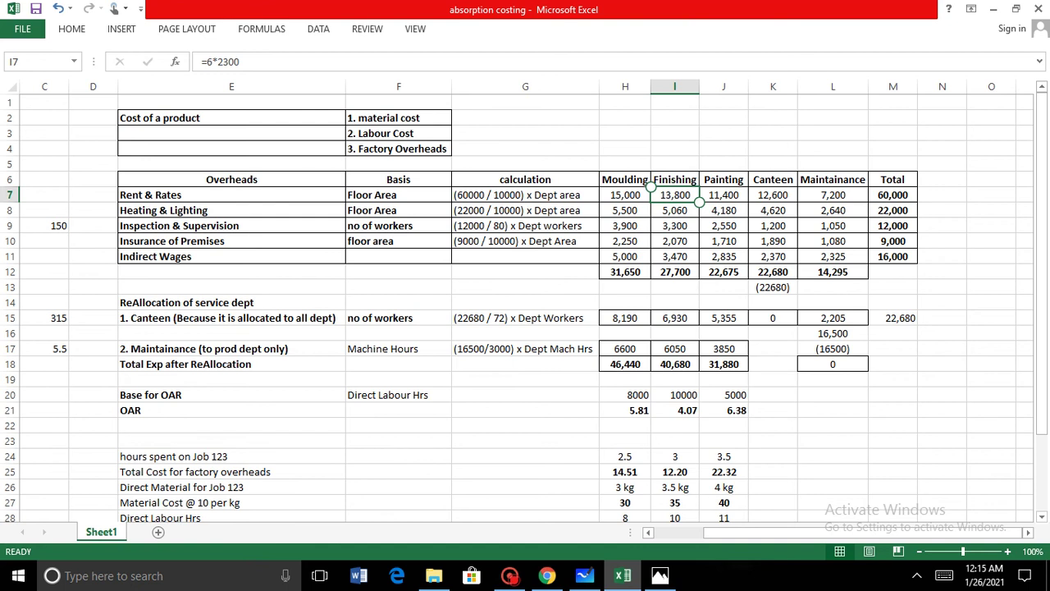
pyautogui.hotkey('alt', 'Tab')
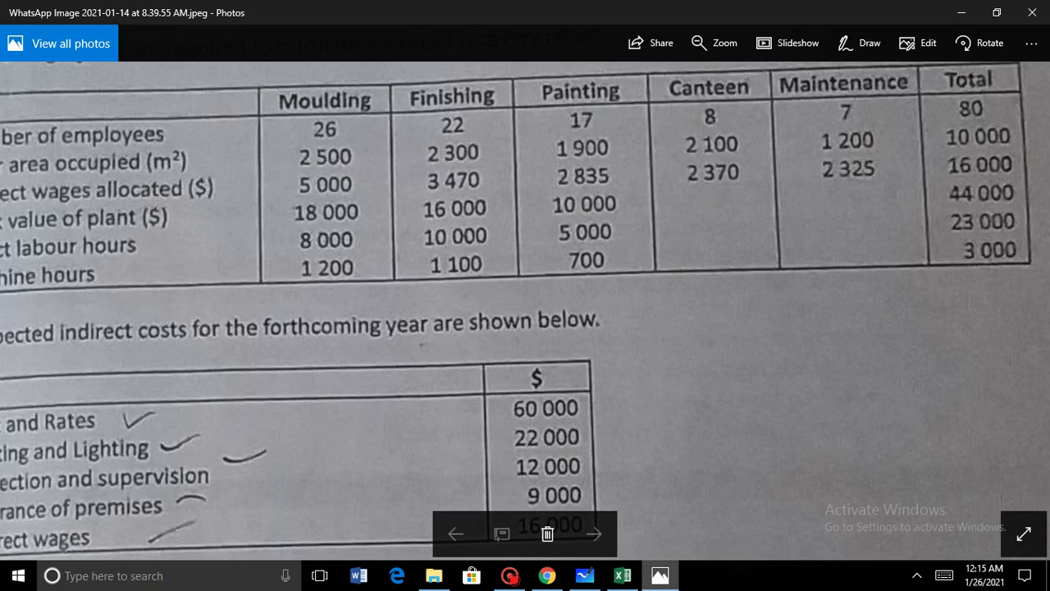
pyautogui.hotkey('alt', 'Tab')
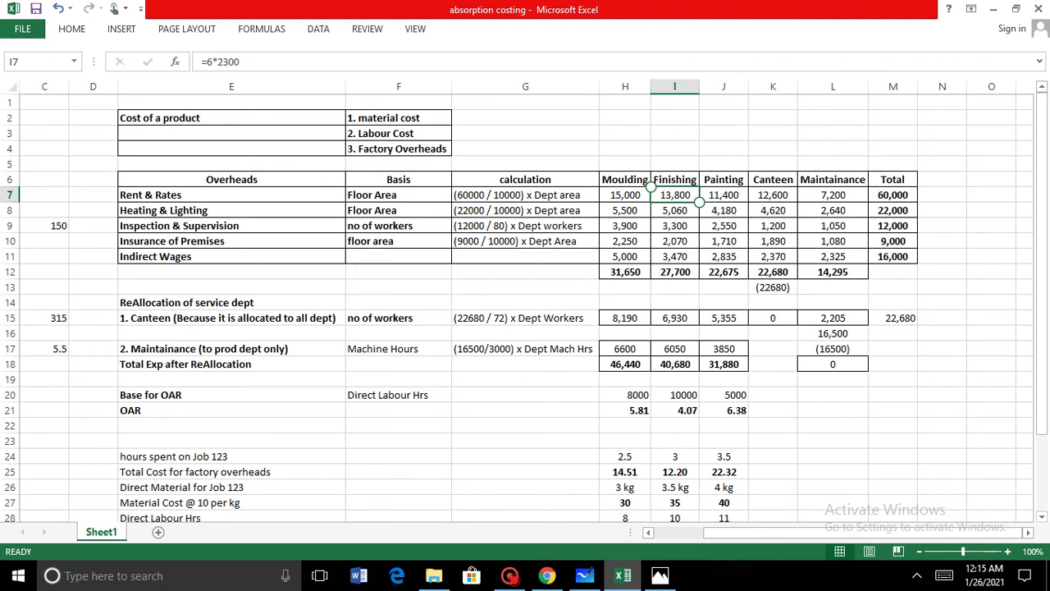
pyautogui.click(674, 195)
pyautogui.click(723, 195)
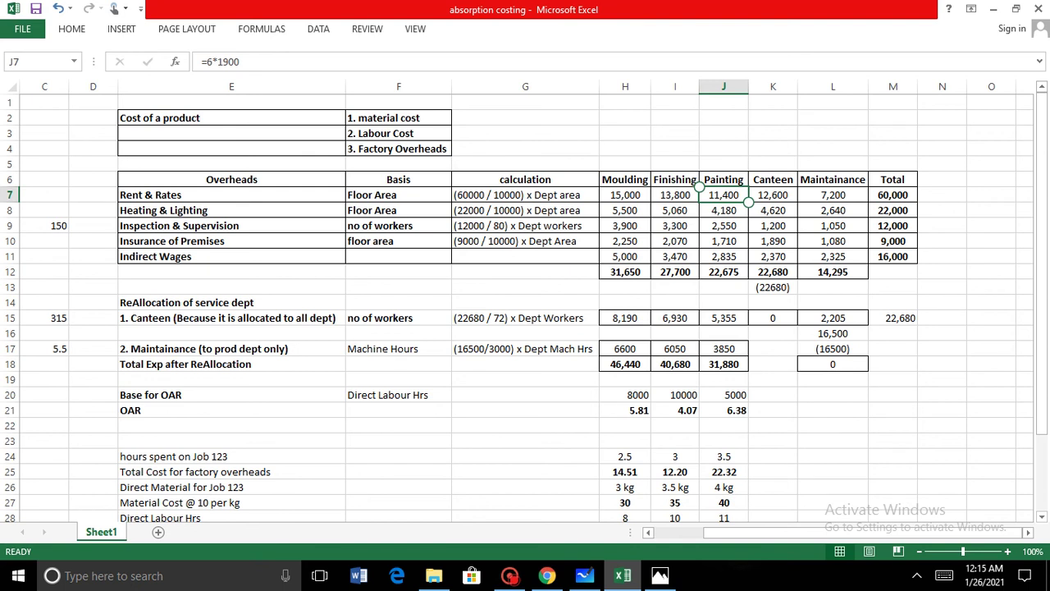
# - Review the expected indirect costs in Photos, and inspect Excel's Heating & Lighting formulas for Moulding in H8 and the total in M8
pyautogui.hotkey('alt', 'Tab')
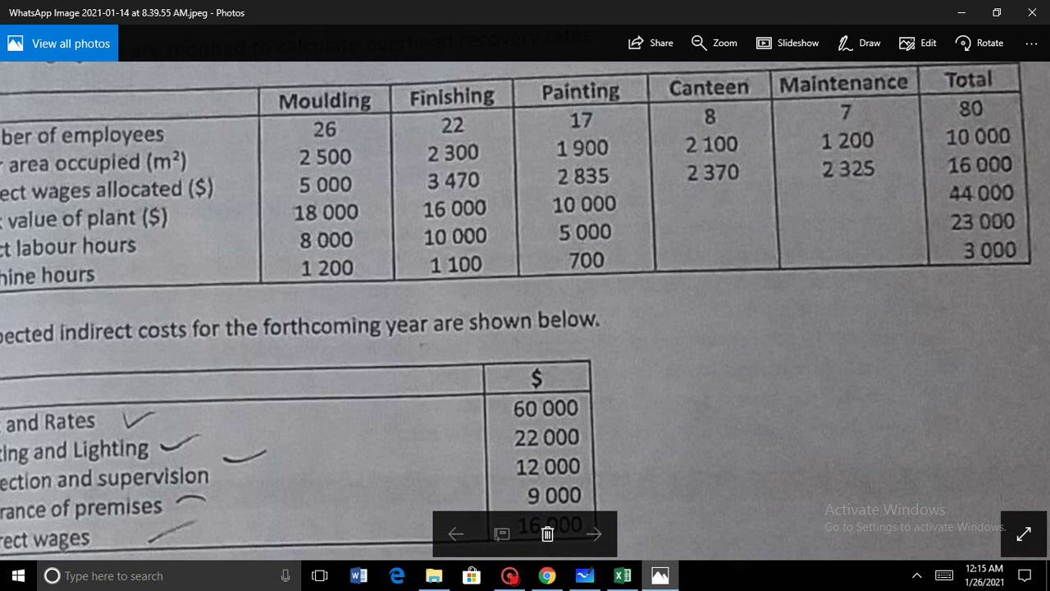
pyautogui.moveTo(525, 311); pyautogui.dragTo(576, 283)
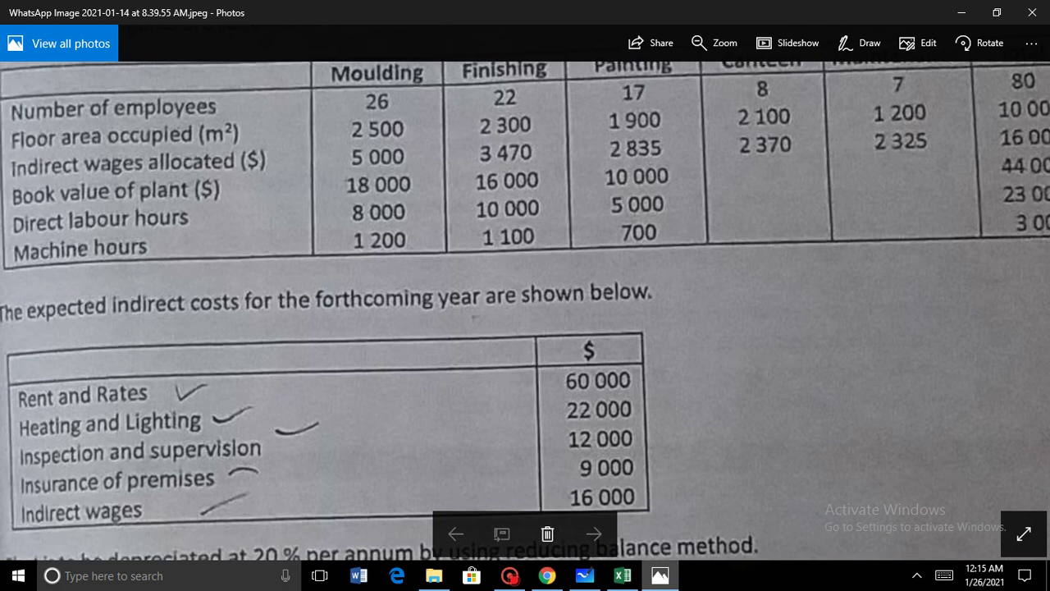
pyautogui.hotkey('alt', 'Tab')
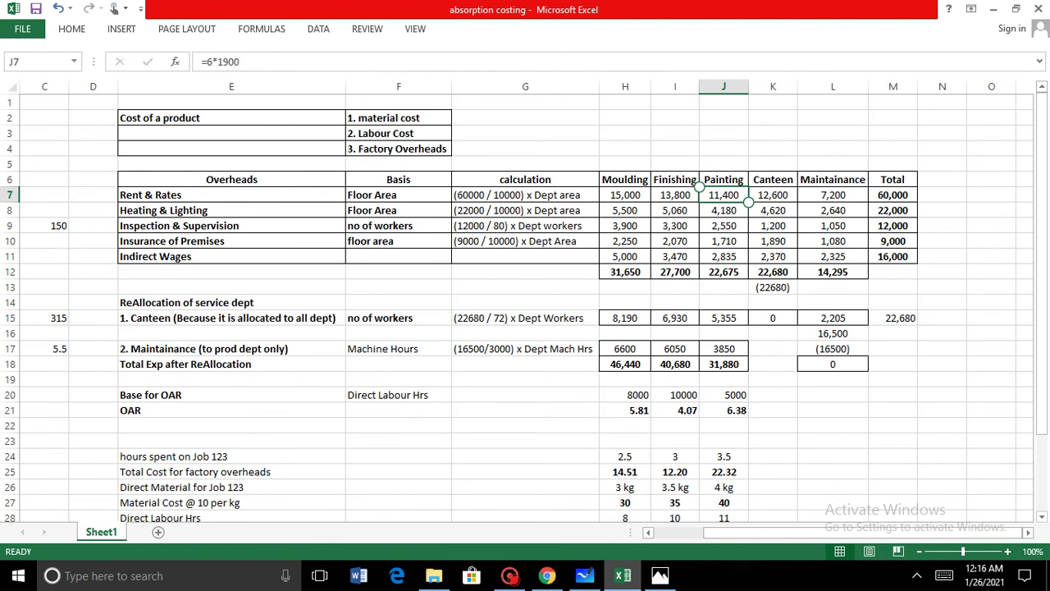
pyautogui.click(625, 226)
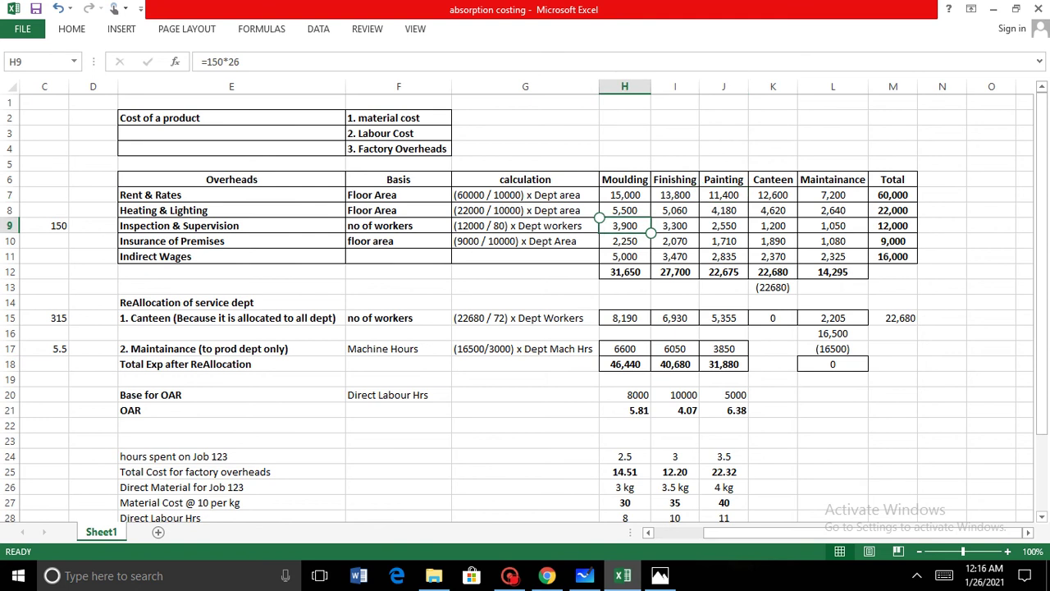
pyautogui.click(624, 211)
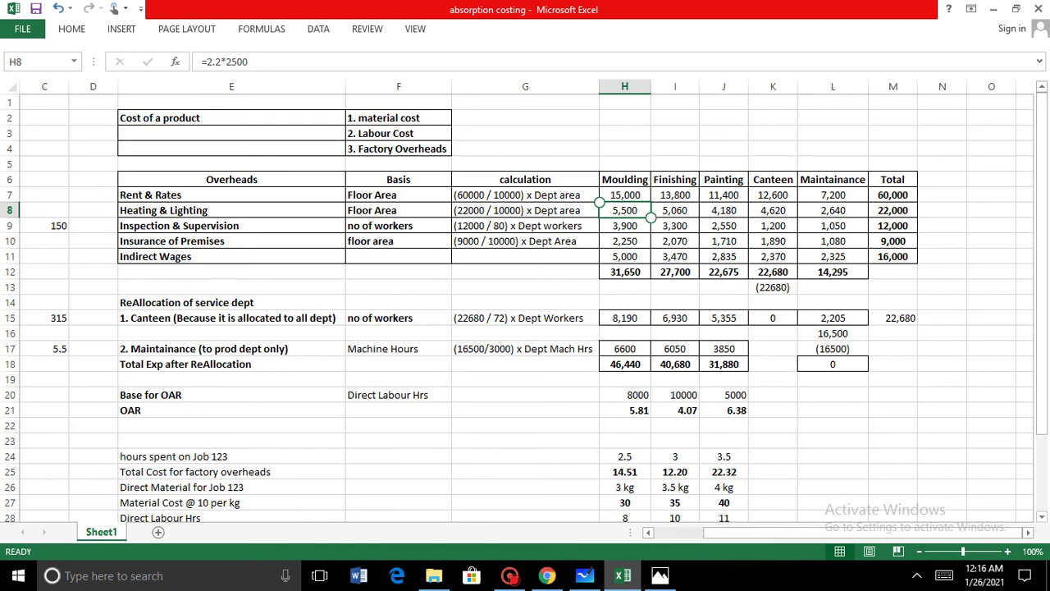
pyautogui.click(892, 210)
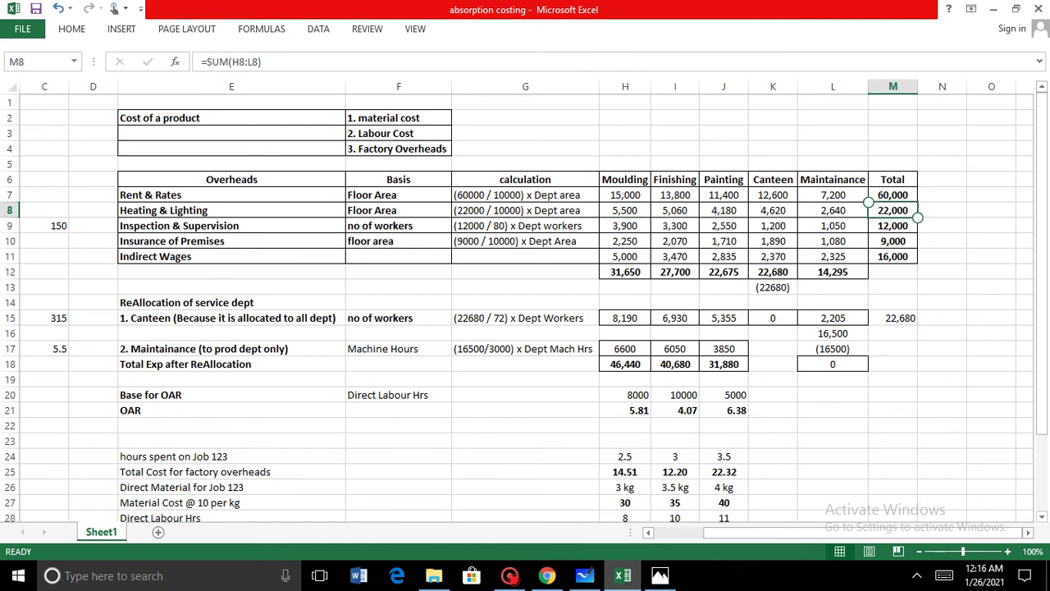
# - Switch to the exercise image in Photos and examine the number of employees per department alongside the inspection and supervision cost
pyautogui.hotkey('alt', 'Tab')
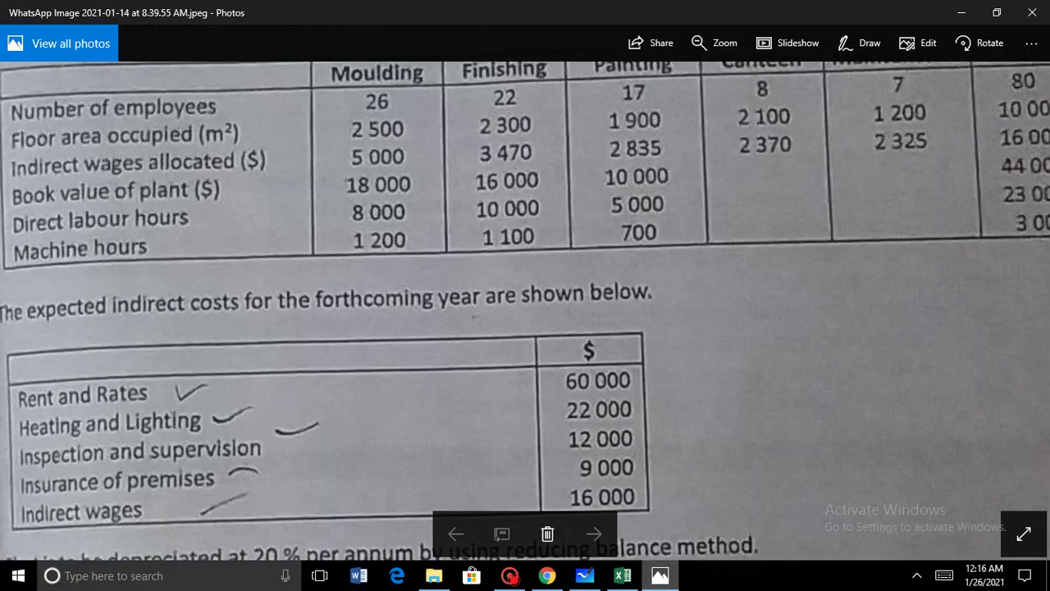
pyautogui.moveTo(476, 317); pyautogui.dragTo(511, 230)
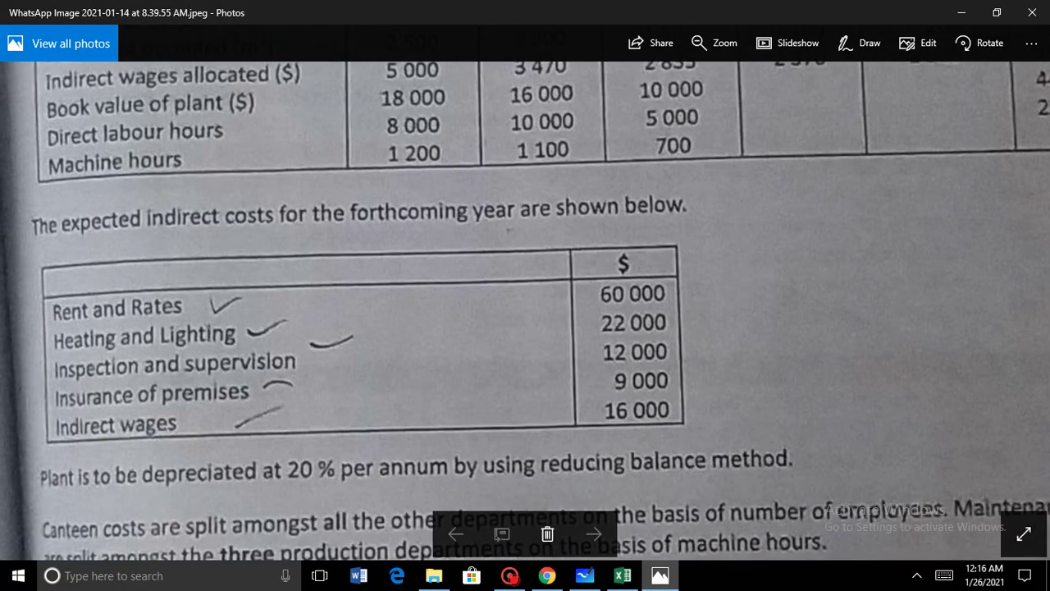
pyautogui.scroll(3, 525, 312)
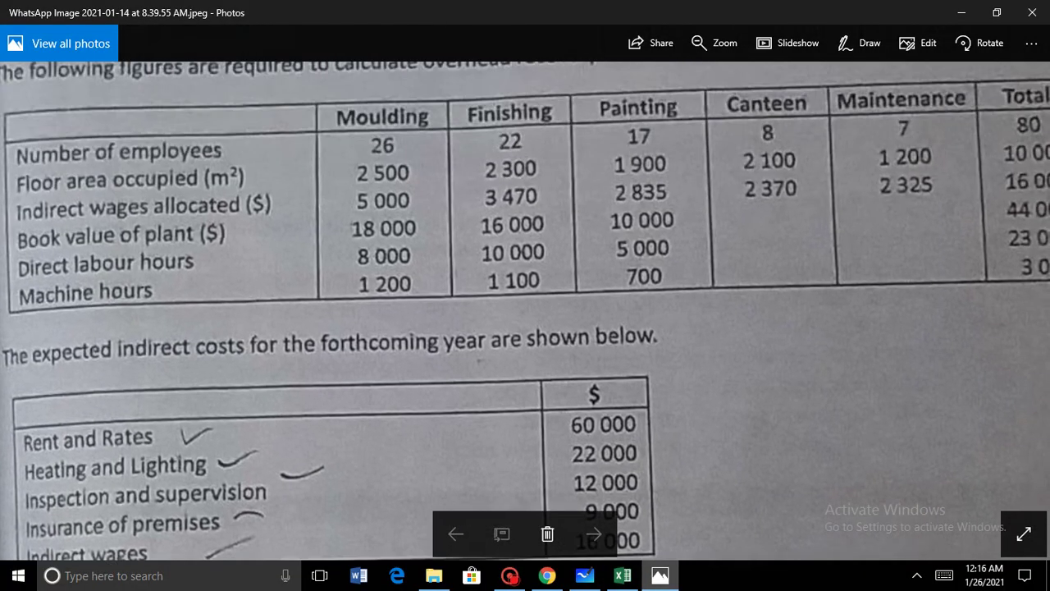
pyautogui.moveTo(481, 361); pyautogui.dragTo(483, 457)
pyautogui.hscroll(2, 525, 312)
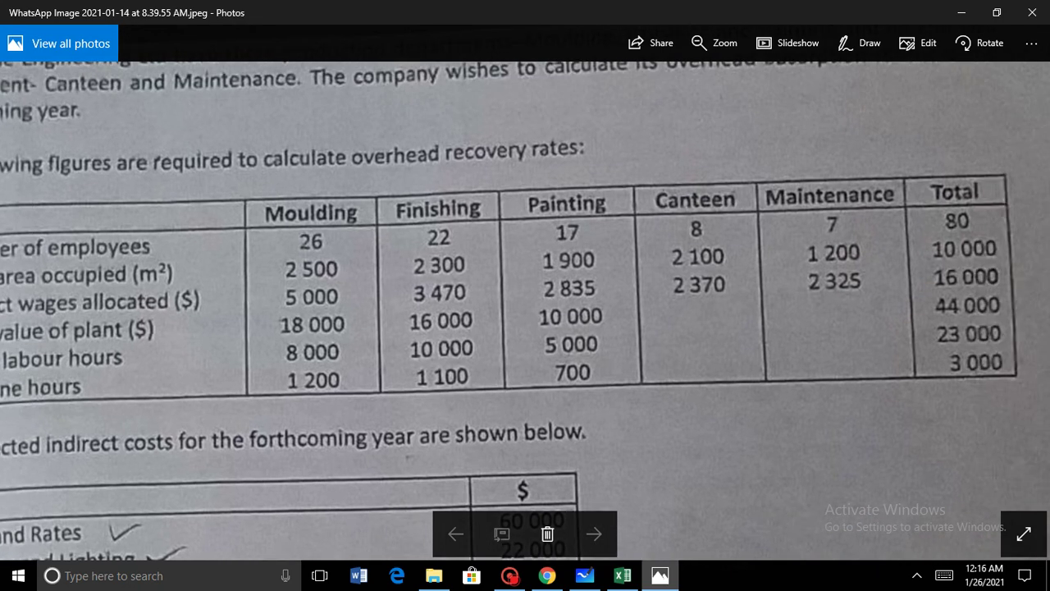
pyautogui.hscroll(-1, 525, 312)
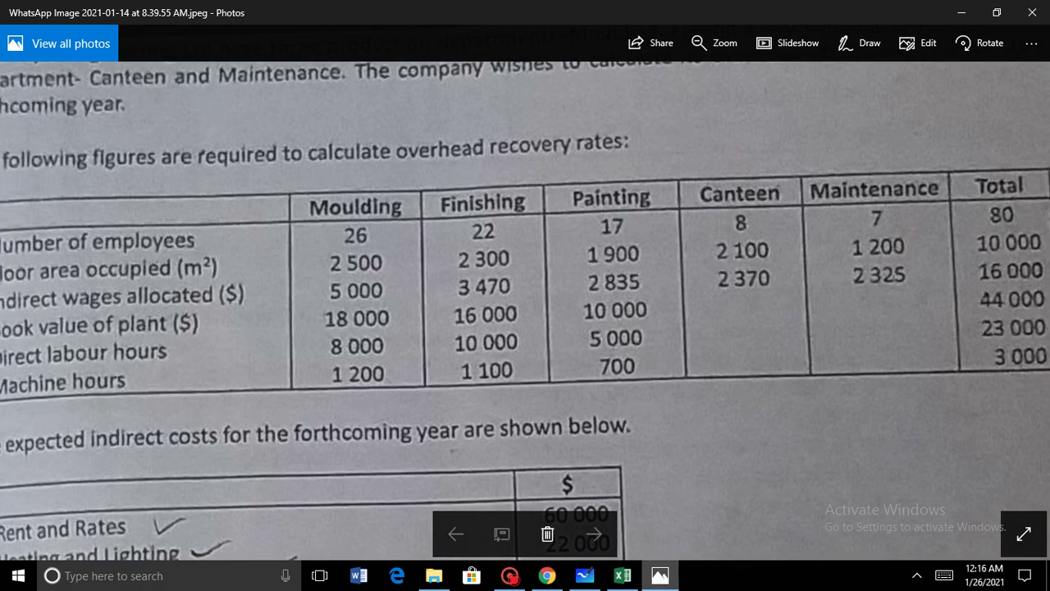
pyautogui.scroll(-2, 525, 312)
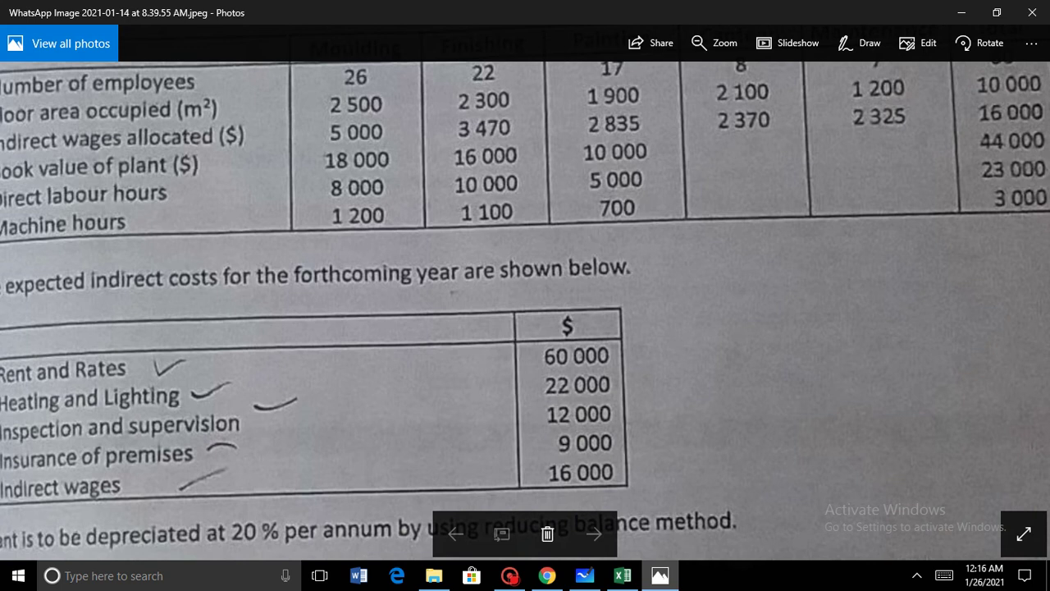
pyautogui.hscroll(-1, 525, 312)
# - Switch to Excel and inspect the Inspection & Supervision rate in C9 and the Moulding and Finishing formulas in H9 and I9
pyautogui.hotkey('alt', 'Tab')
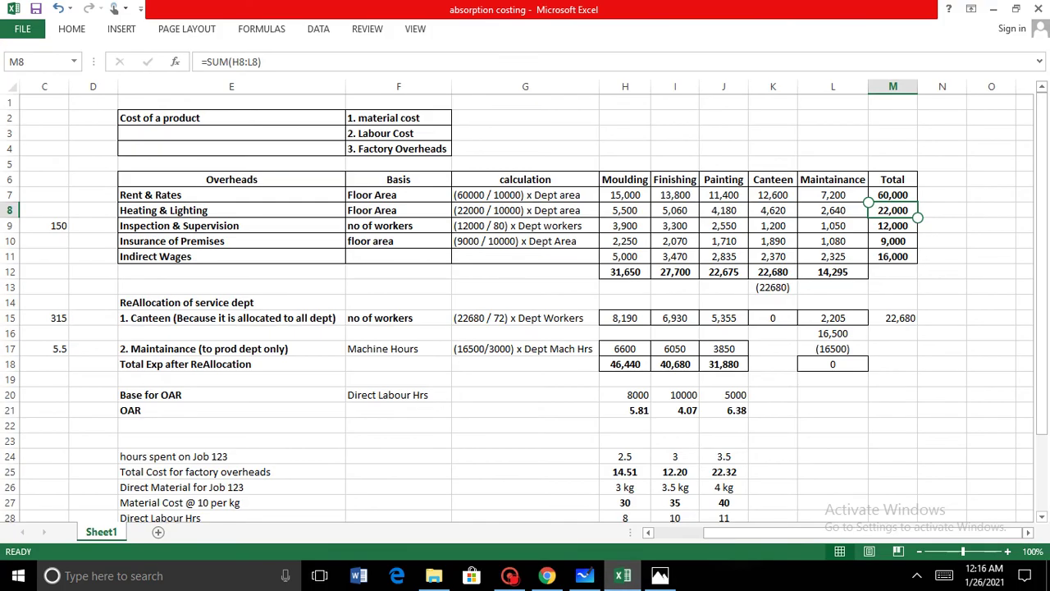
pyautogui.click(44, 226)
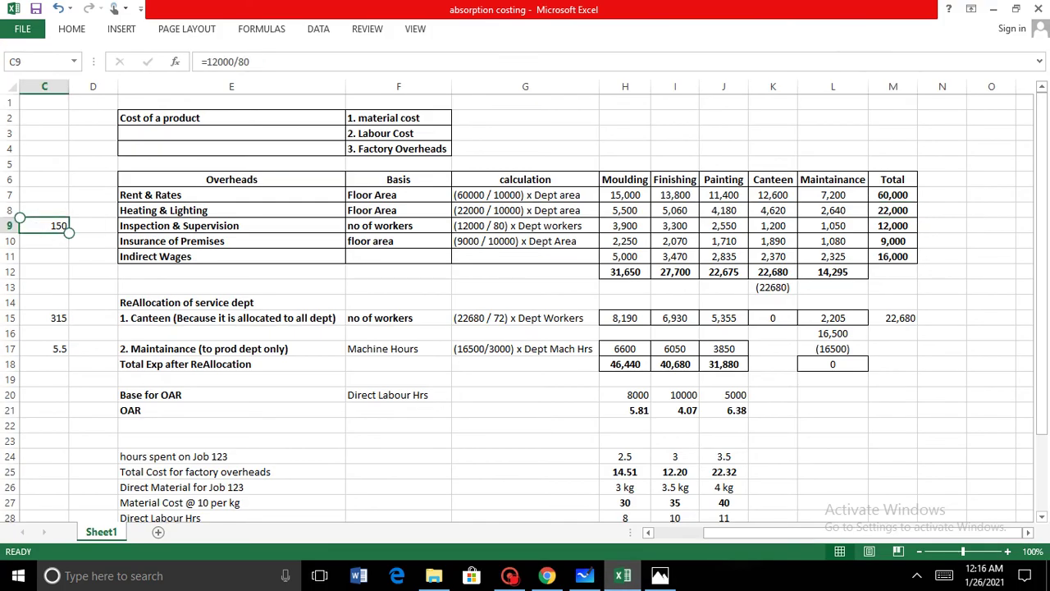
pyautogui.click(625, 225)
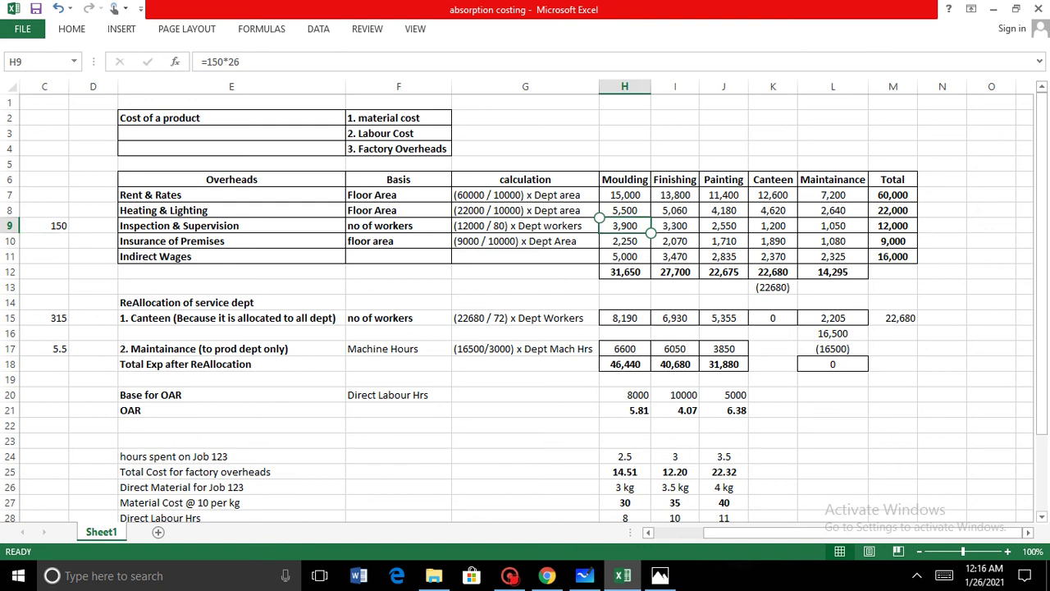
pyautogui.click(624, 225)
pyautogui.moveTo(995, 245); pyautogui.dragTo(1006, 252)
pyautogui.doubleClick(625, 226)
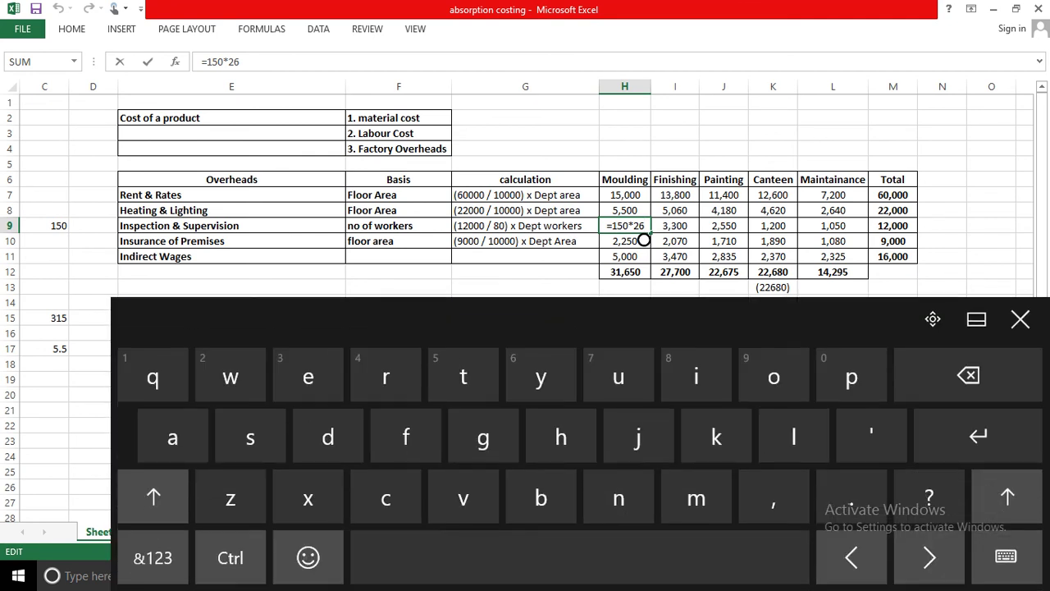
pyautogui.click(644, 239)
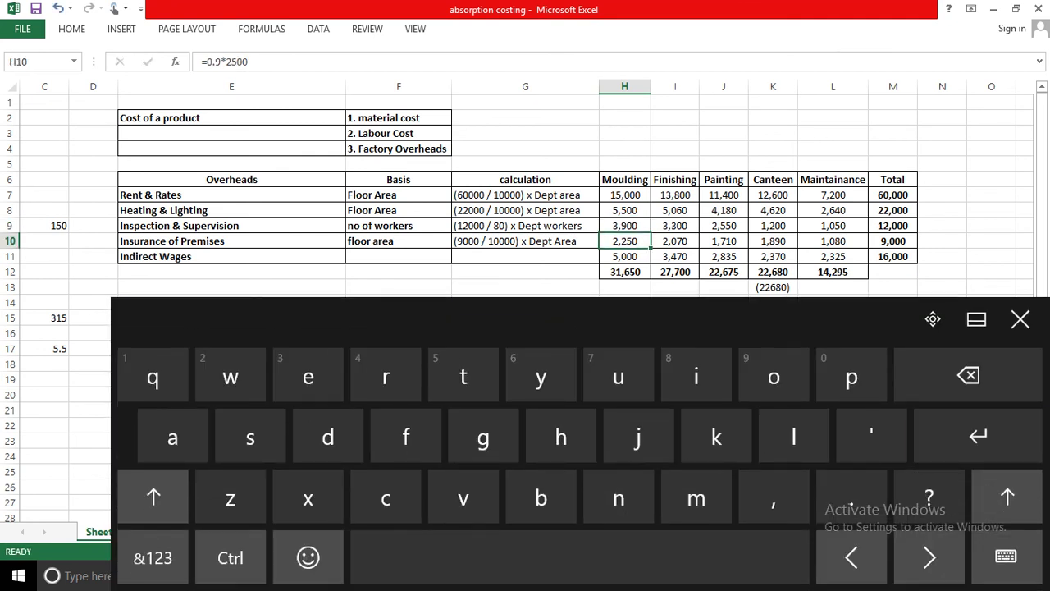
pyautogui.click(675, 226)
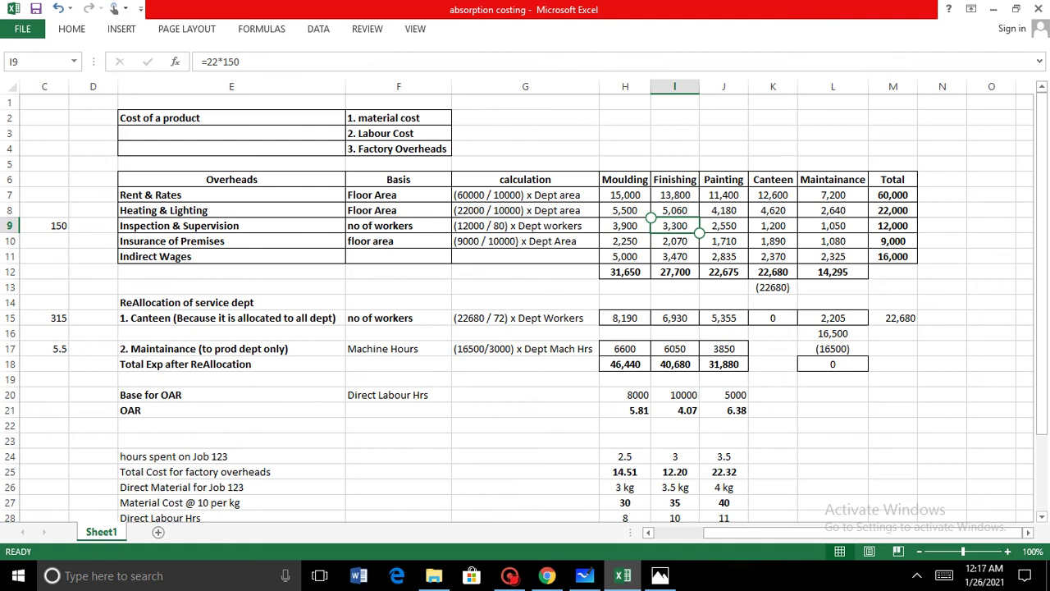
# - Inspect the Insurance of Premises formulas in H10 and I10, and check the remaining indirect costs in the Photos exercise image
pyautogui.click(624, 240)
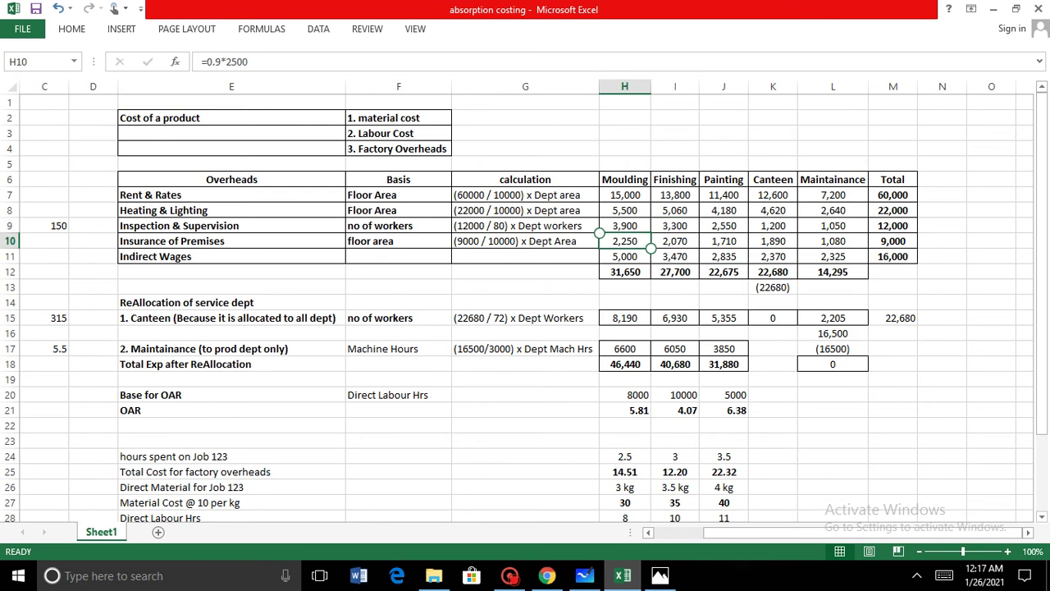
pyautogui.click(675, 241)
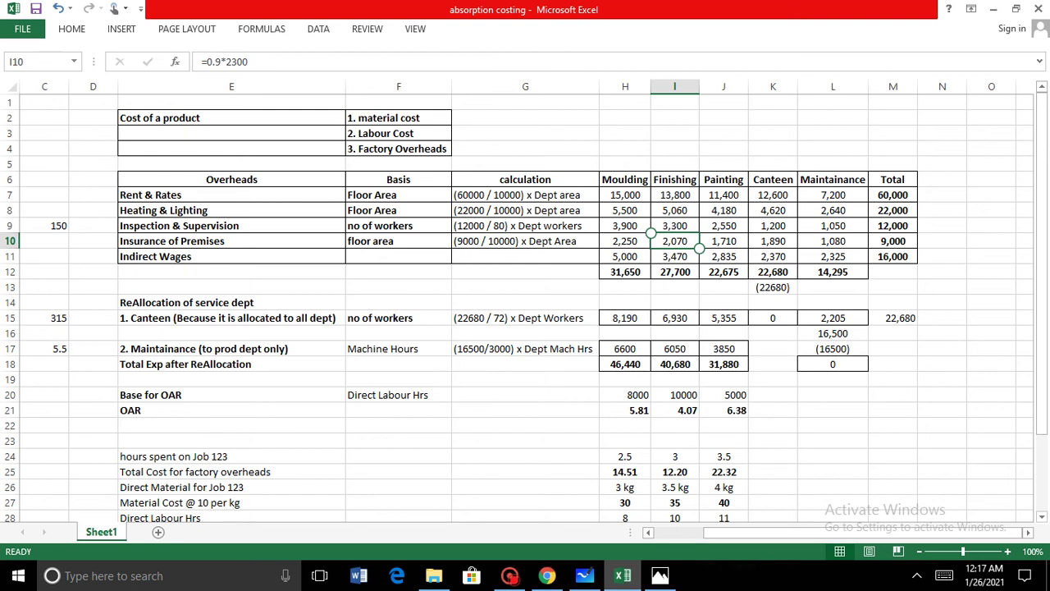
pyautogui.hotkey('alt', 'Tab')
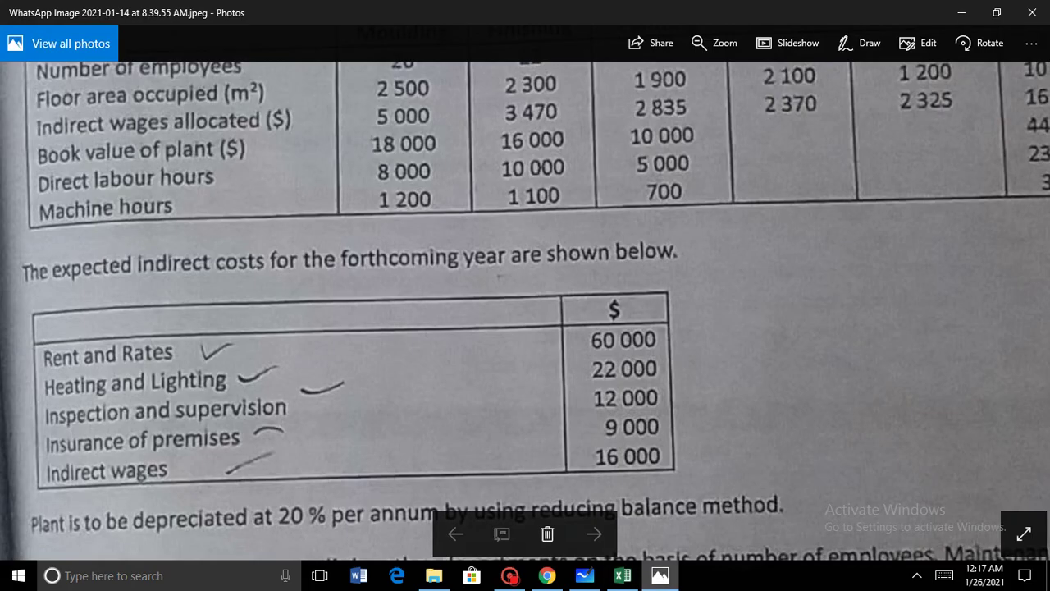
pyautogui.hotkey('alt', 'Tab')
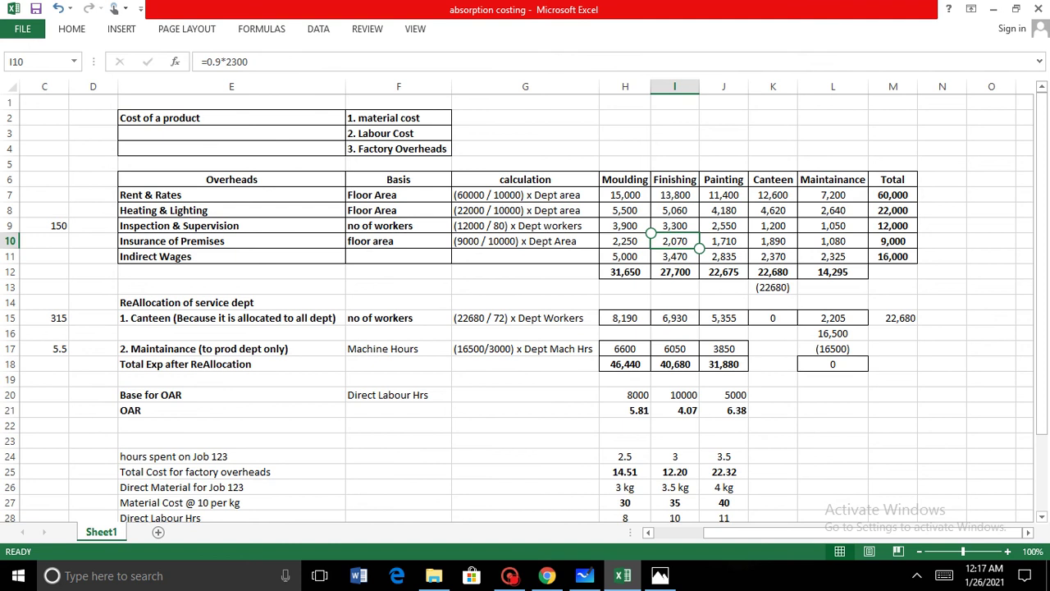
pyautogui.doubleClick(256, 182)
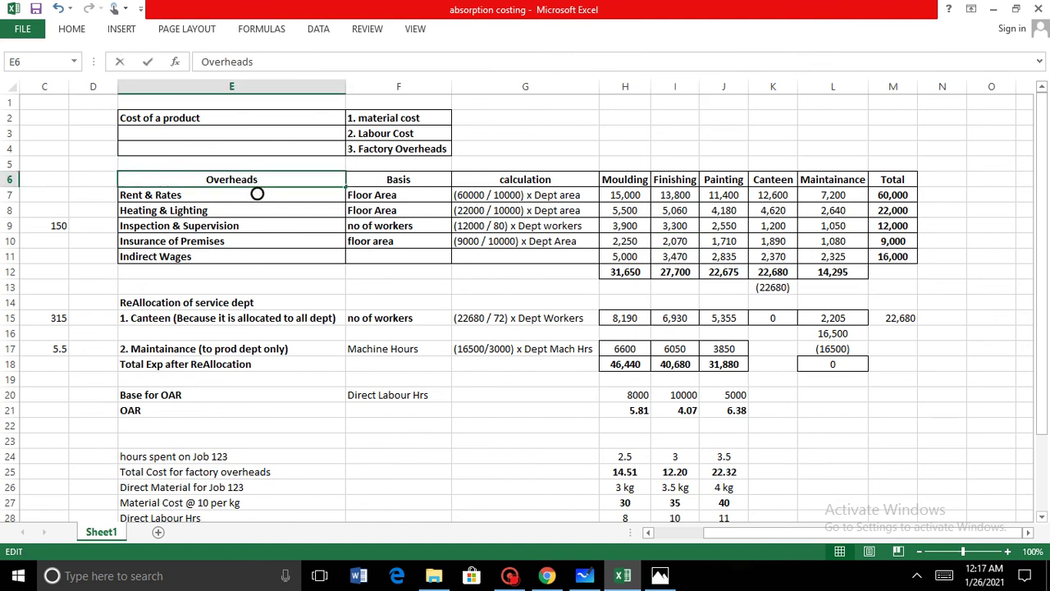
pyautogui.click(991, 133)
pyautogui.doubleClick(257, 184)
# - Examine the service department reallocation section, covering the Canteen entry in E15 and its apportionment basis in F15
pyautogui.click(205, 302)
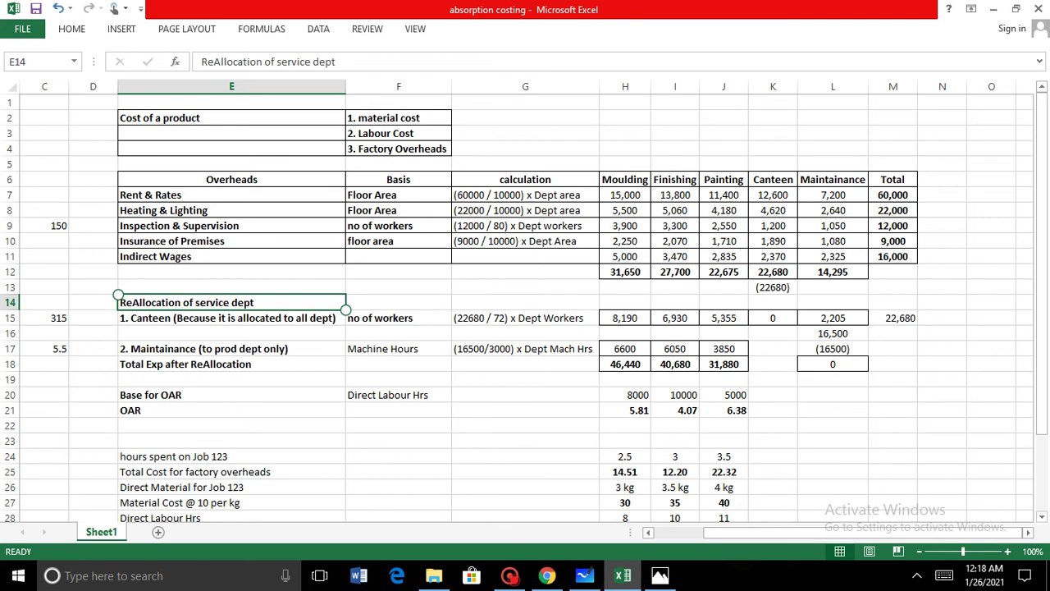
pyautogui.click(232, 318)
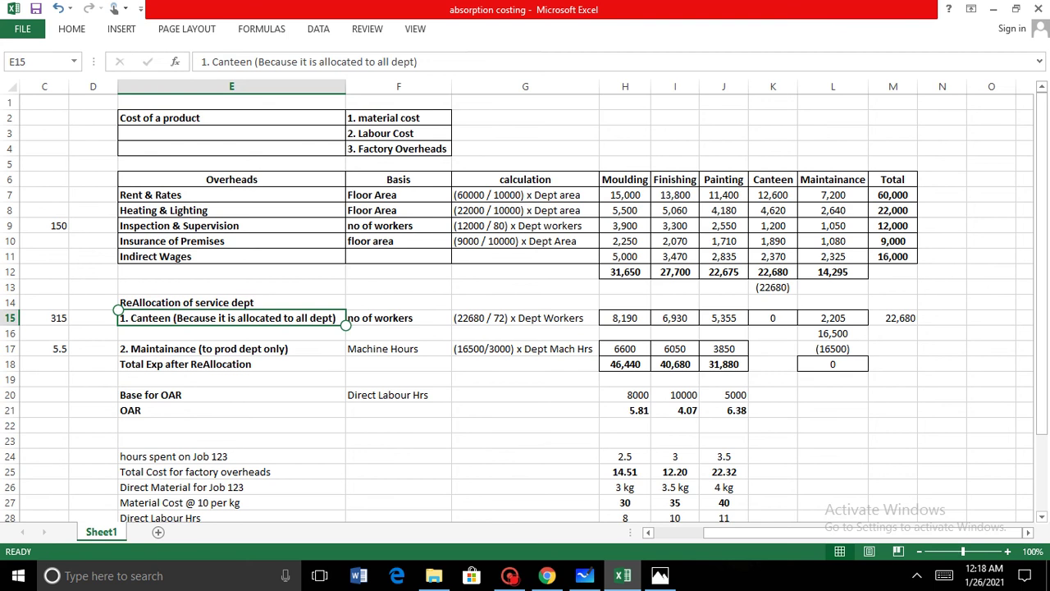
pyautogui.click(416, 318)
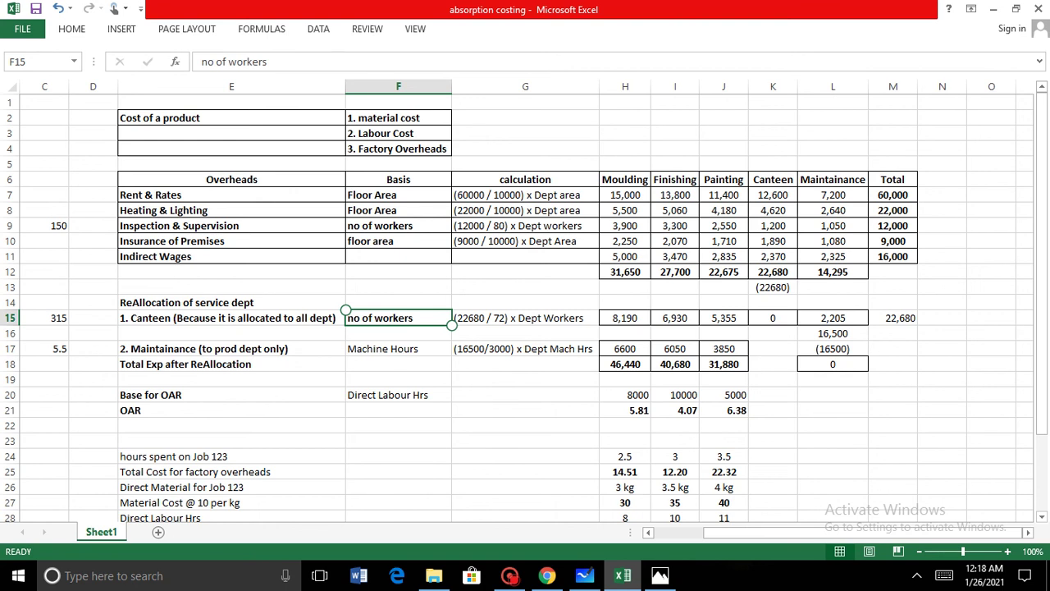
# - Inspect the Canteen total formula in K12, and switch to Photos to examine the departments' employee numbers in the exercise image
pyautogui.click(772, 272)
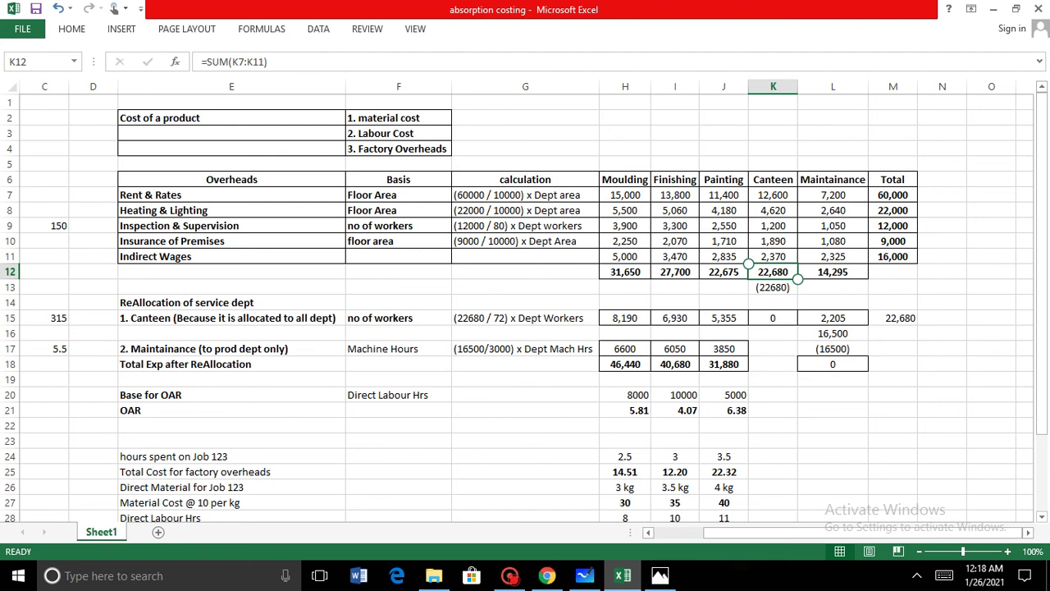
pyautogui.hotkey('alt', 'Tab')
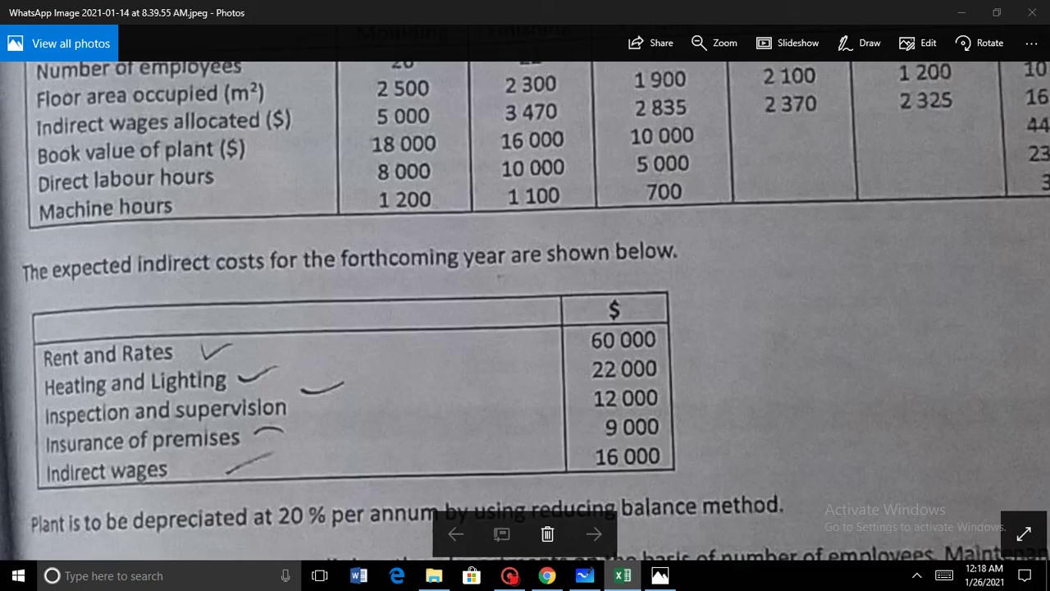
pyautogui.moveTo(500, 277); pyautogui.dragTo(420, 436)
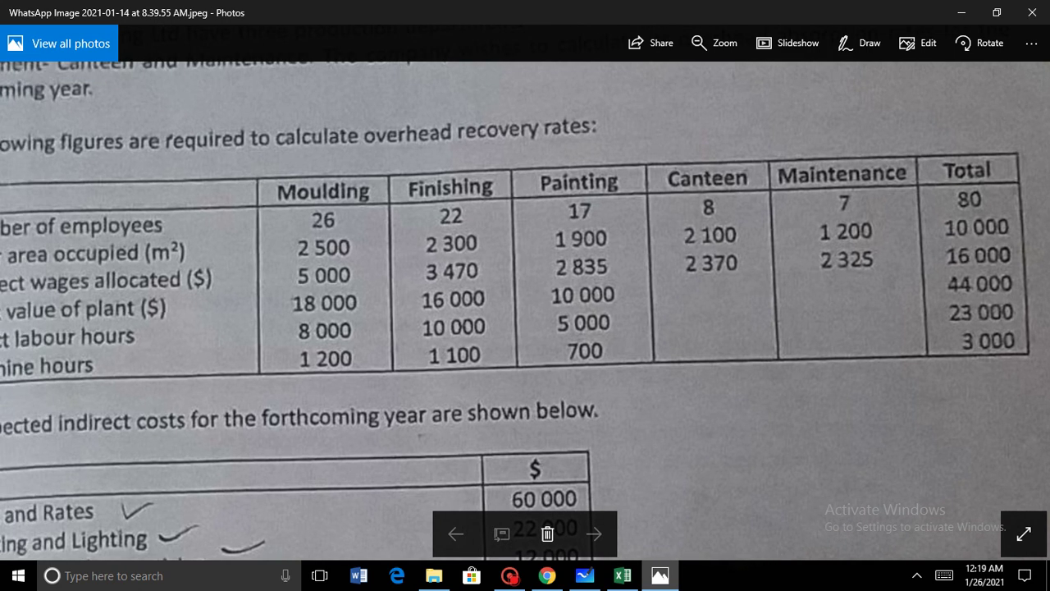
# - Check the employee numbers in the exercise image, and inspect the Canteen rate in C15 and the formulas in H15 and I15 in Excel
pyautogui.hscroll(-2, 525, 310)
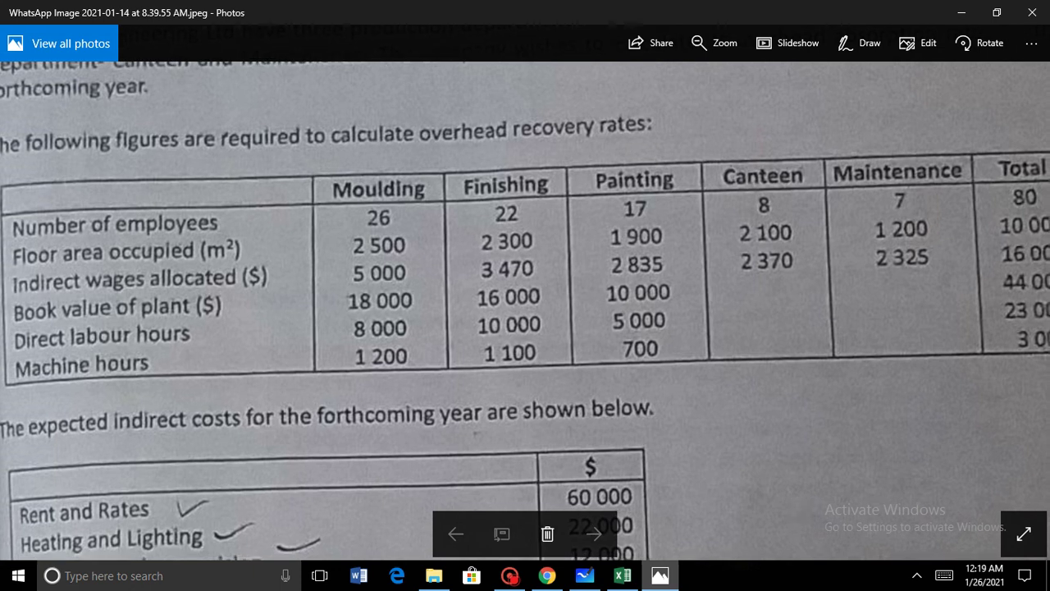
pyautogui.hscroll(2, 525, 311)
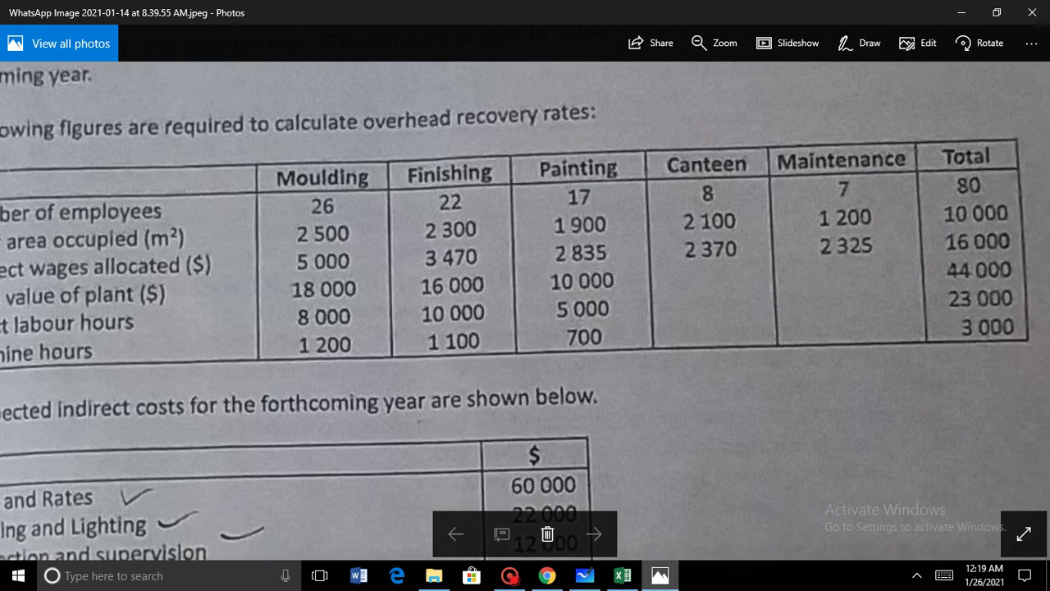
pyautogui.hotkey('alt', 'Tab')
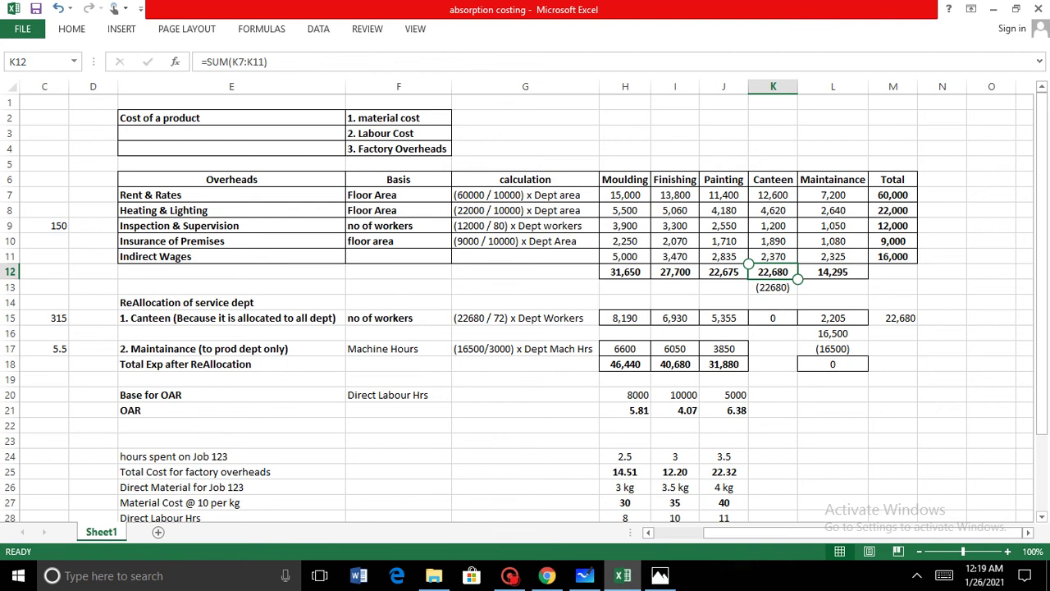
pyautogui.click(54, 317)
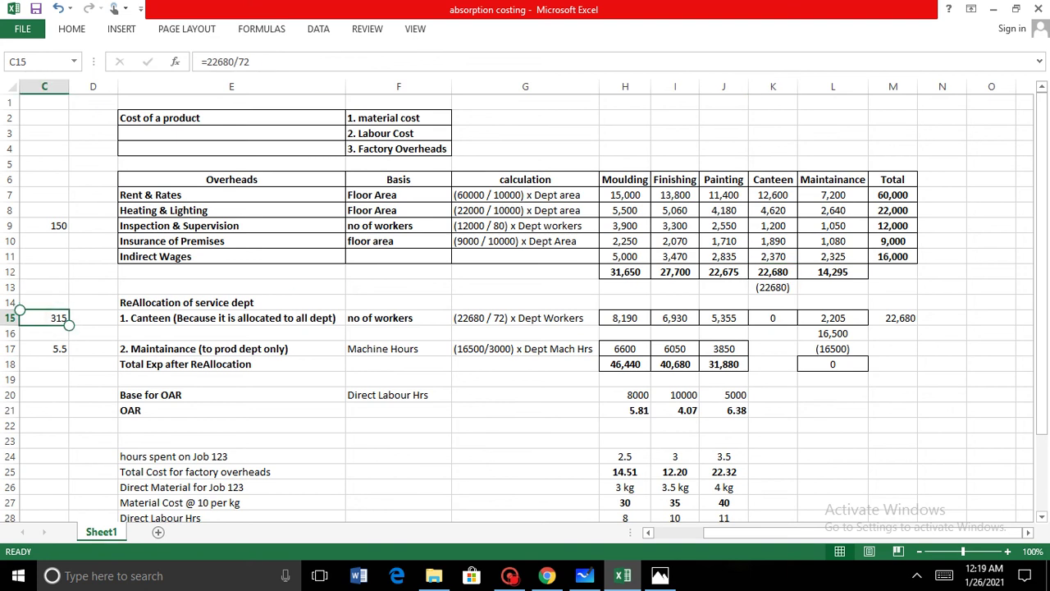
pyautogui.click(625, 317)
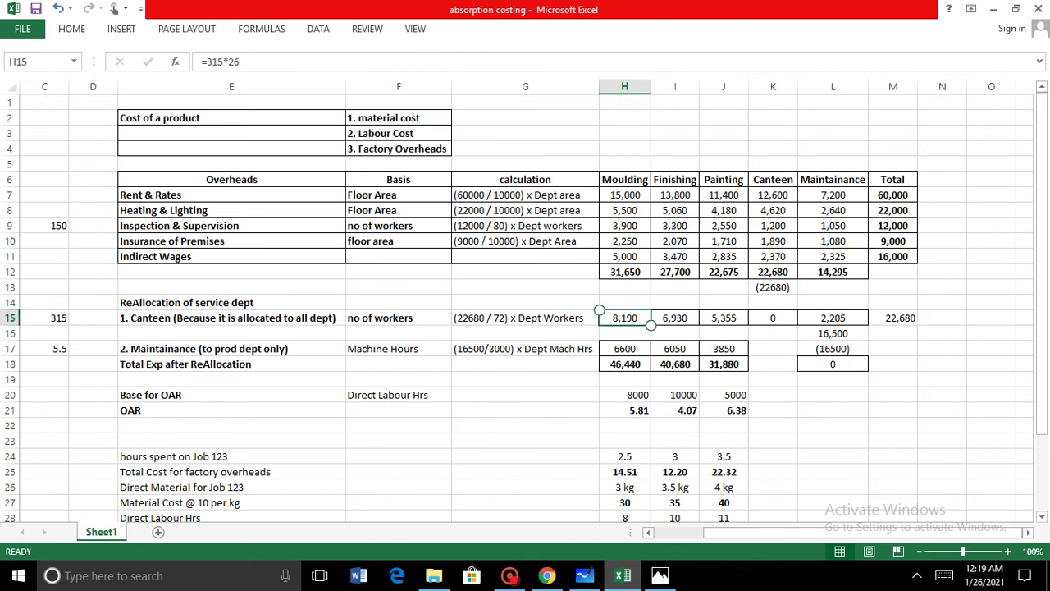
pyautogui.click(675, 318)
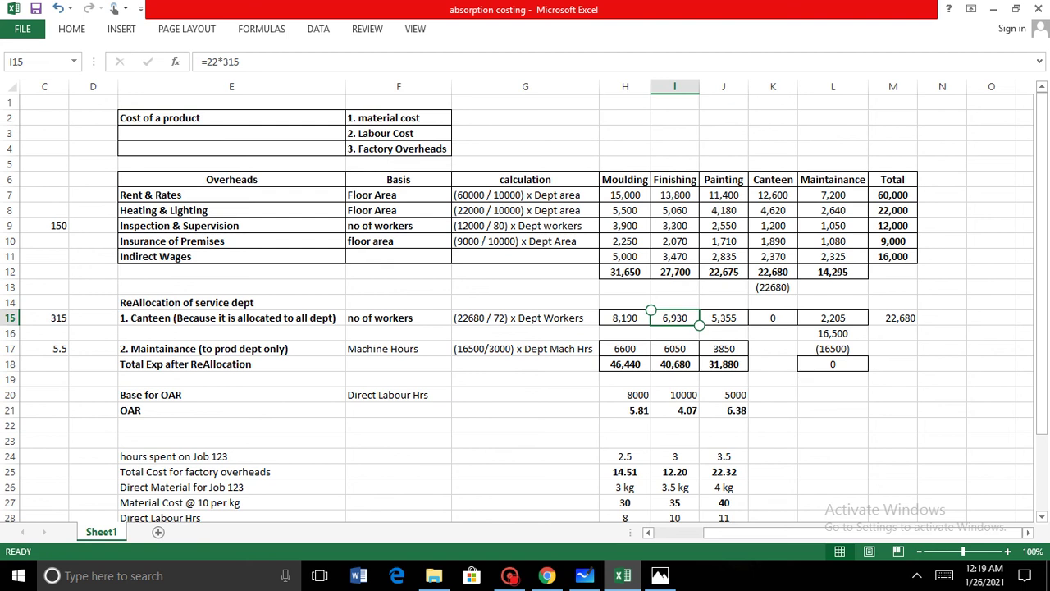
# - Inspect the Canteen reallocation total in M15, the Canteen entry in K15, and the Maintenance balances in L16 and L18
pyautogui.click(892, 318)
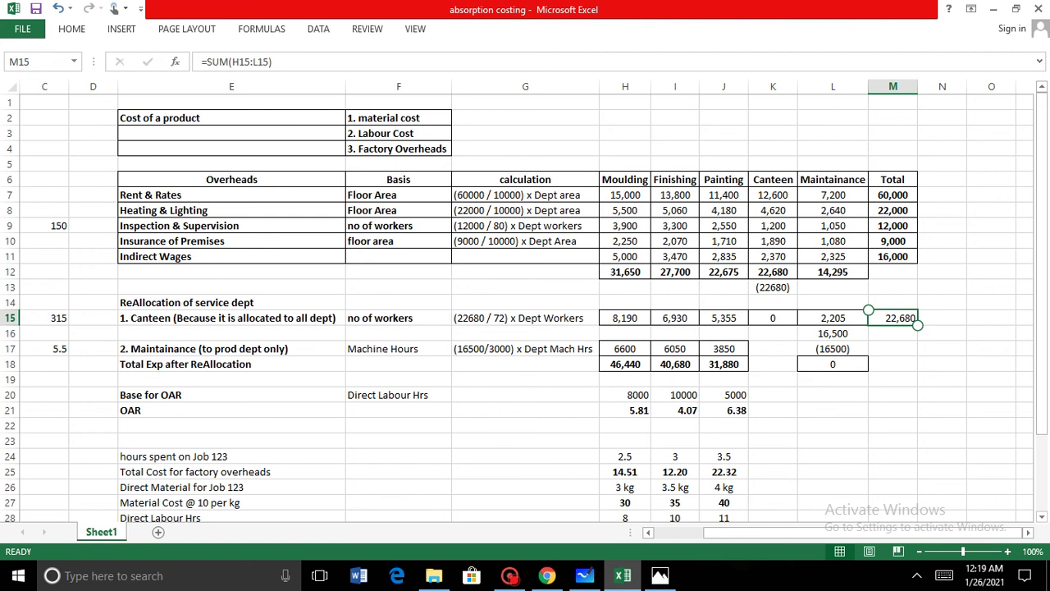
pyautogui.click(773, 317)
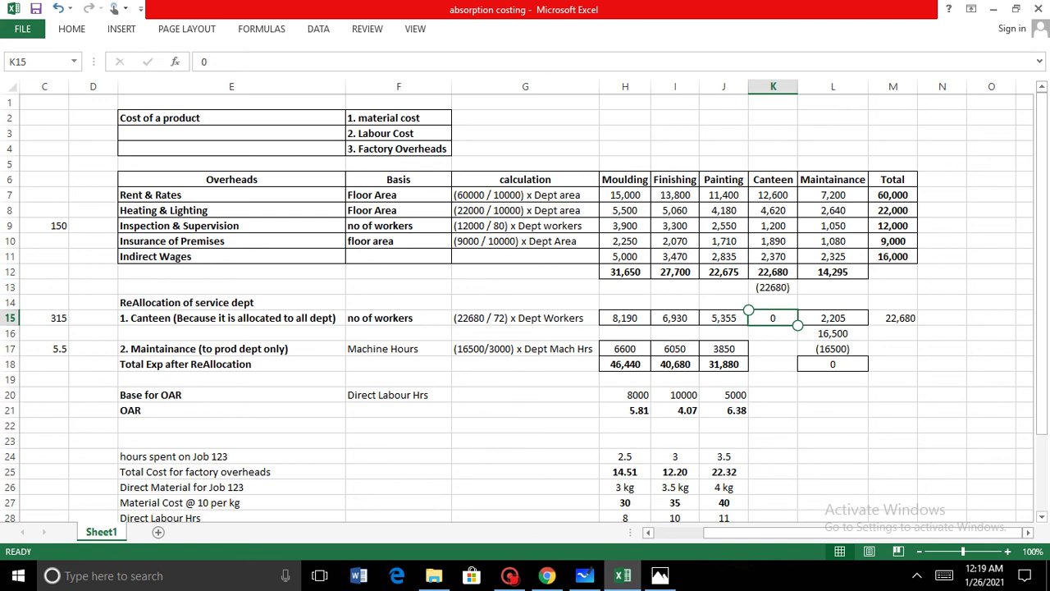
pyautogui.click(832, 333)
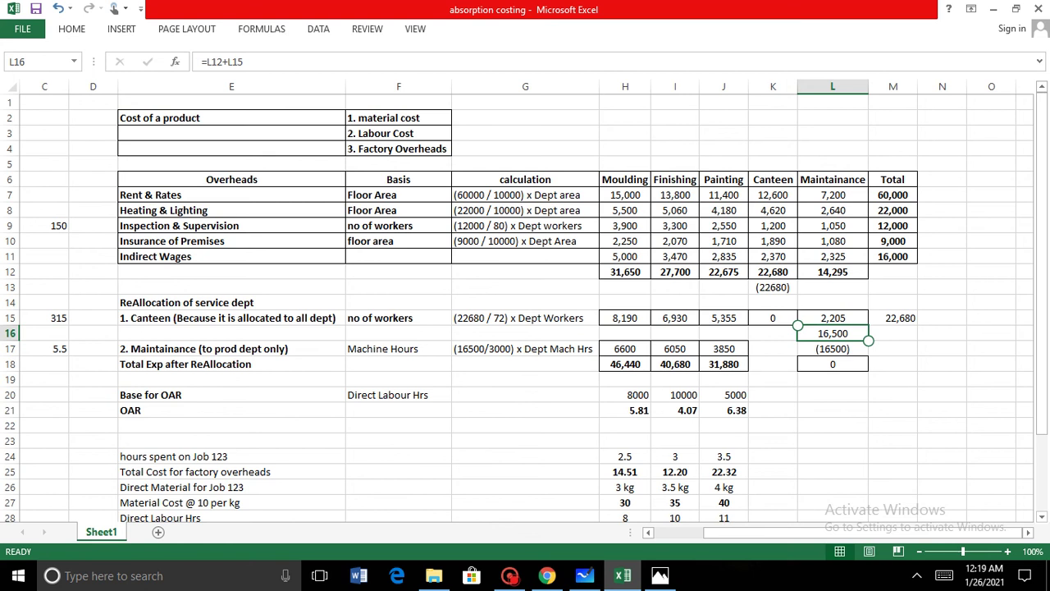
pyautogui.click(832, 363)
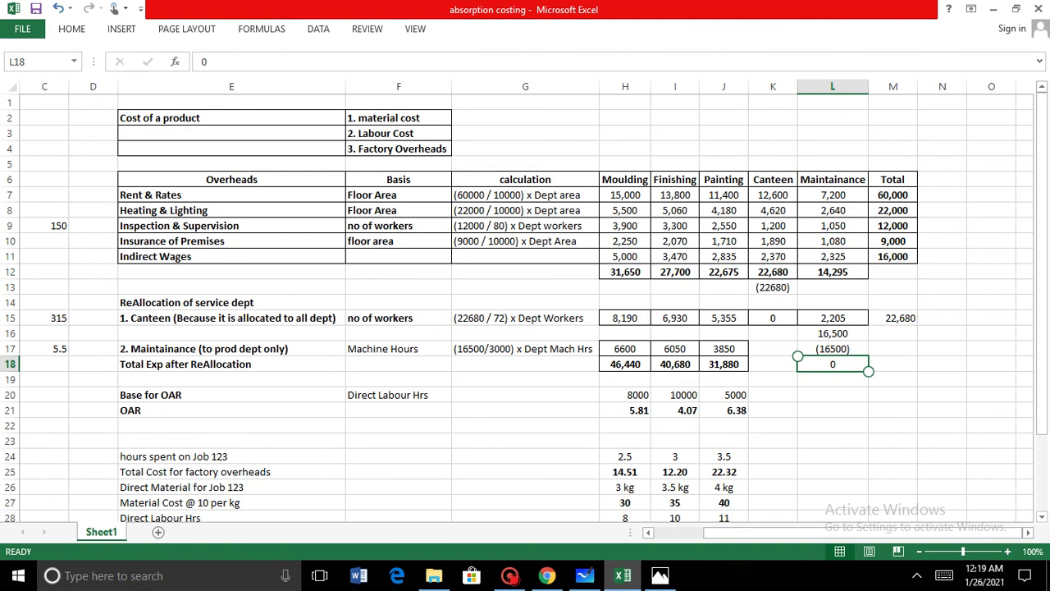
# - Switch to Photos and read the basis for splitting canteen and maintenance costs and the required tasks in the exercise image
pyautogui.hotkey('alt', 'Tab')
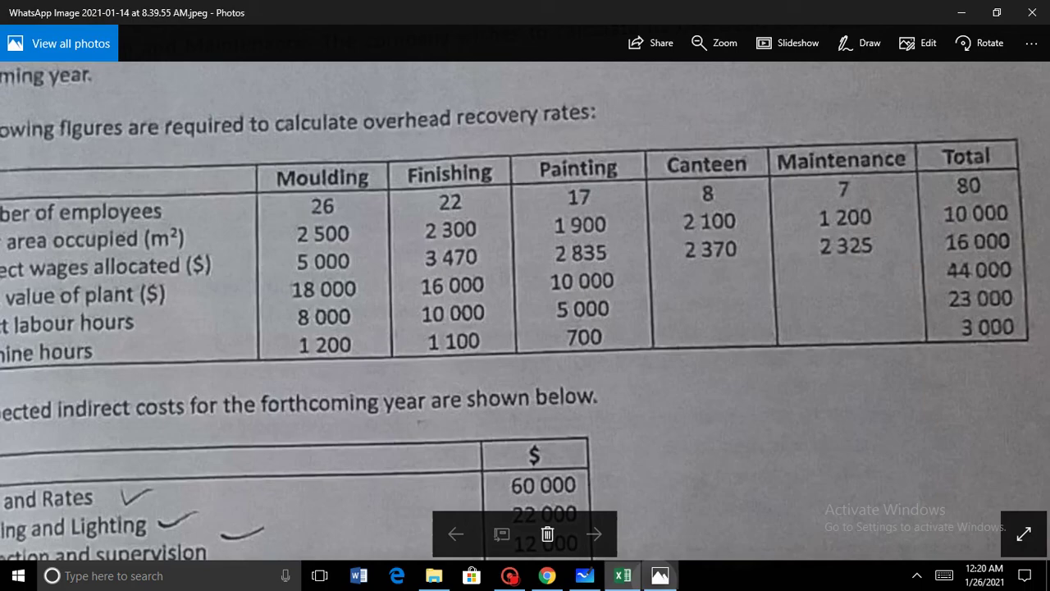
pyautogui.moveTo(484, 492); pyautogui.dragTo(616, 95)
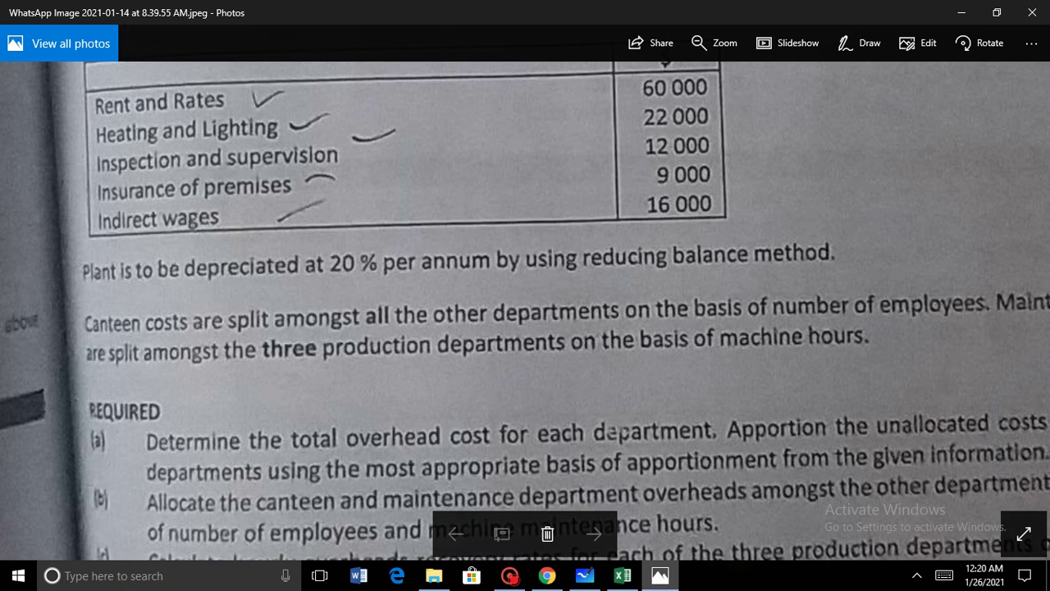
pyautogui.moveTo(618, 432)
pyautogui.mouseDown()
pyautogui.moveTo(438, 428)
pyautogui.moveTo(636, 433)
pyautogui.mouseUp()
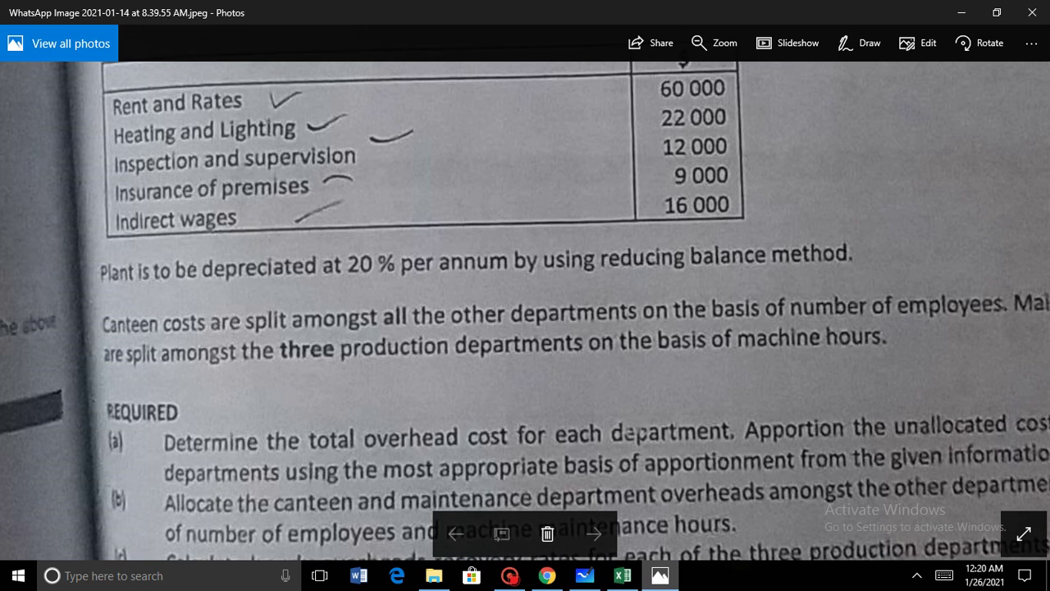
pyautogui.scroll(-2, 525, 311)
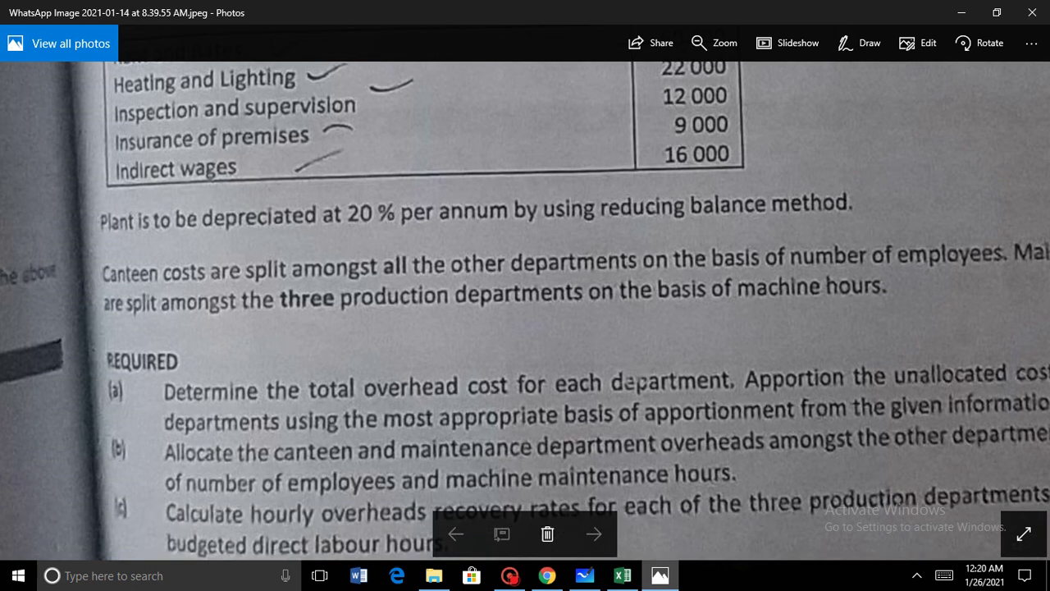
# - Switch to Excel and inspect which cells feed the Moulding total expense after reallocation formula in H18
pyautogui.hotkey('alt', 'Tab')
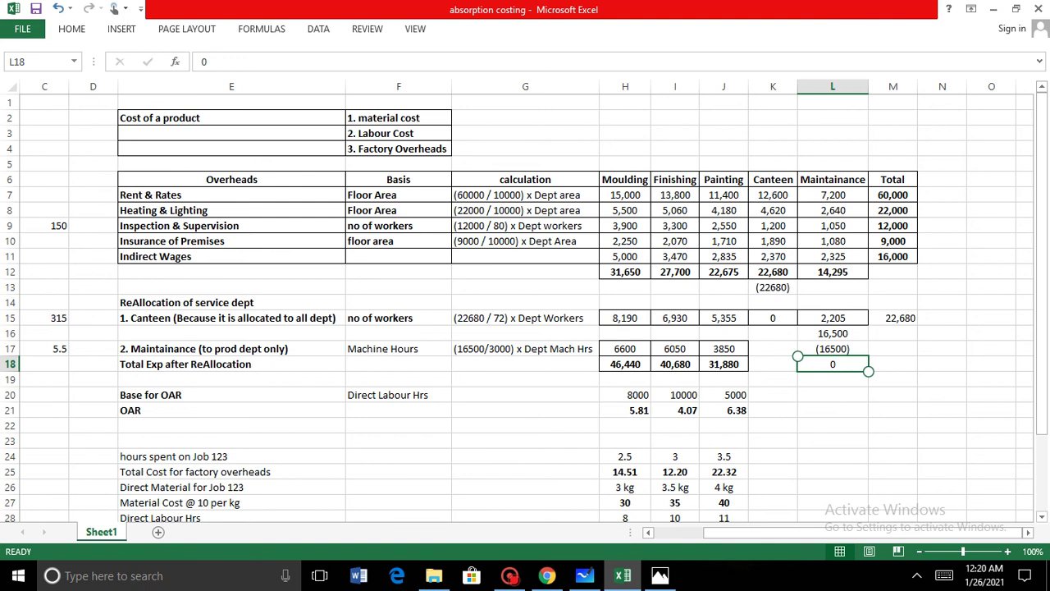
pyautogui.scroll(-1, 525, 301)
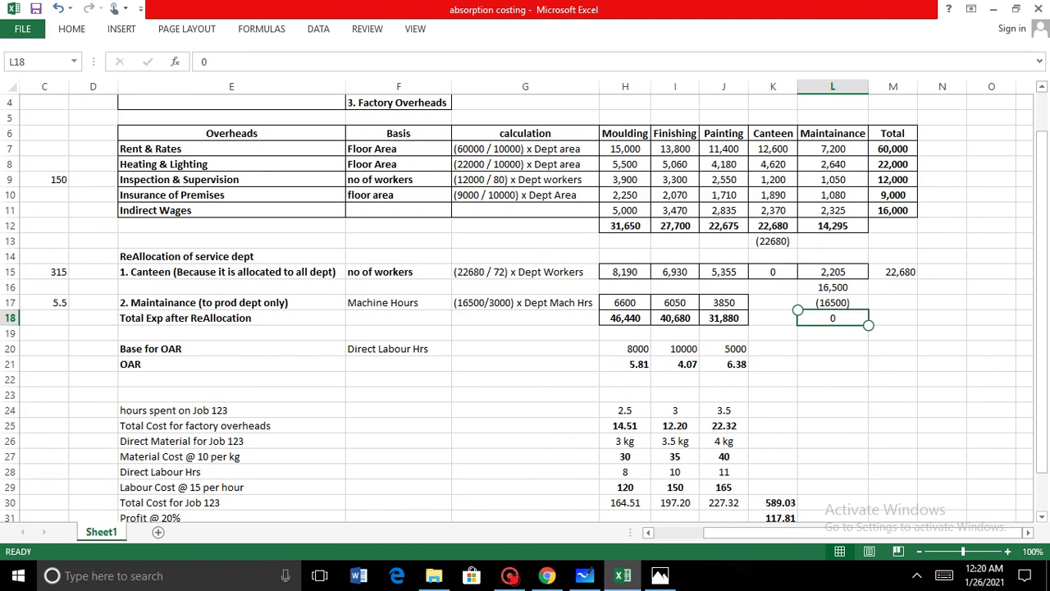
pyautogui.scroll(1, 525, 302)
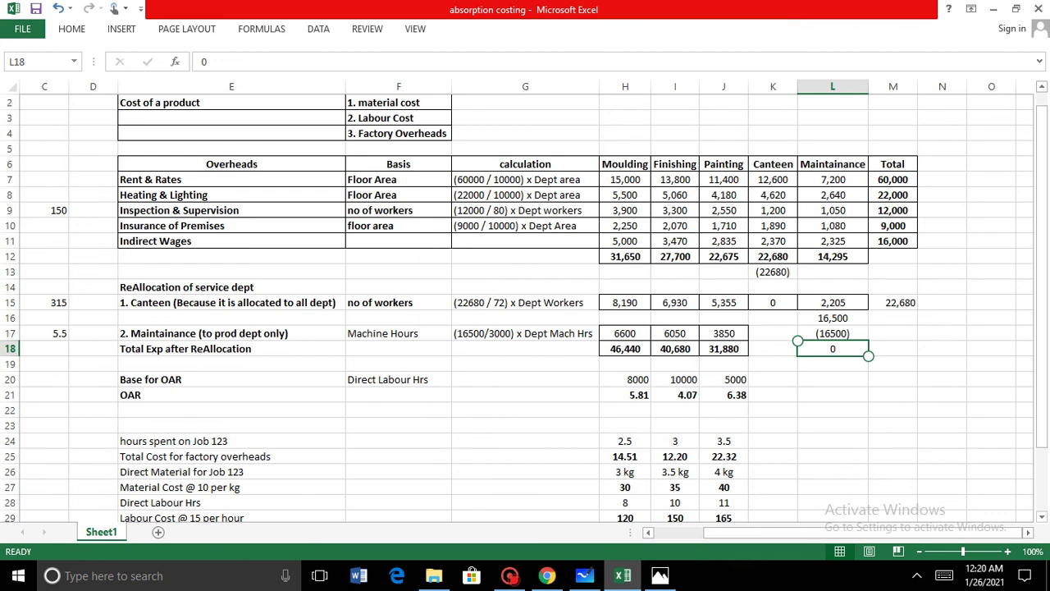
pyautogui.click(624, 348)
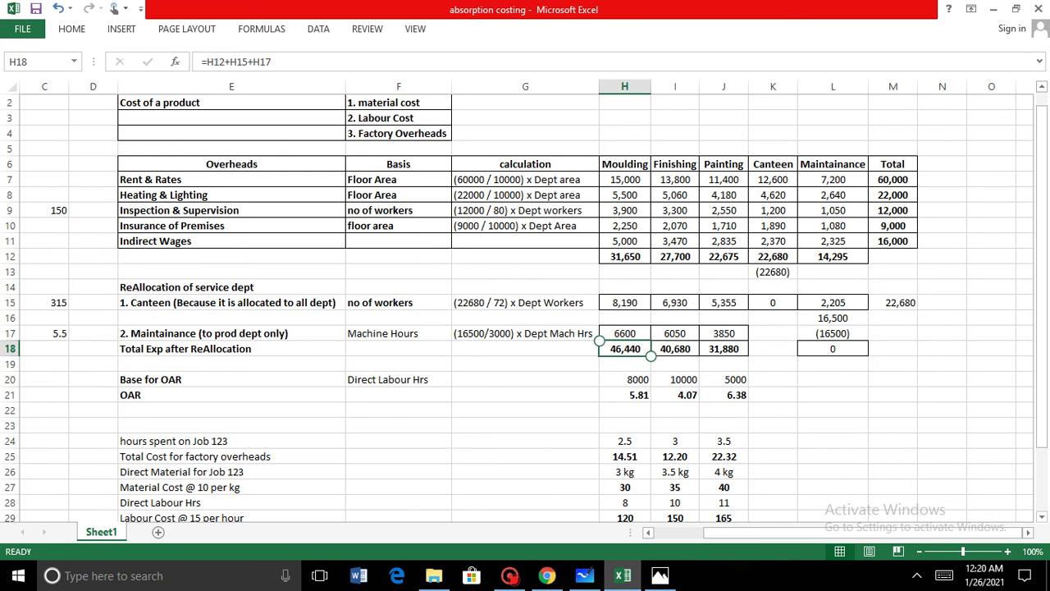
pyautogui.click(625, 348)
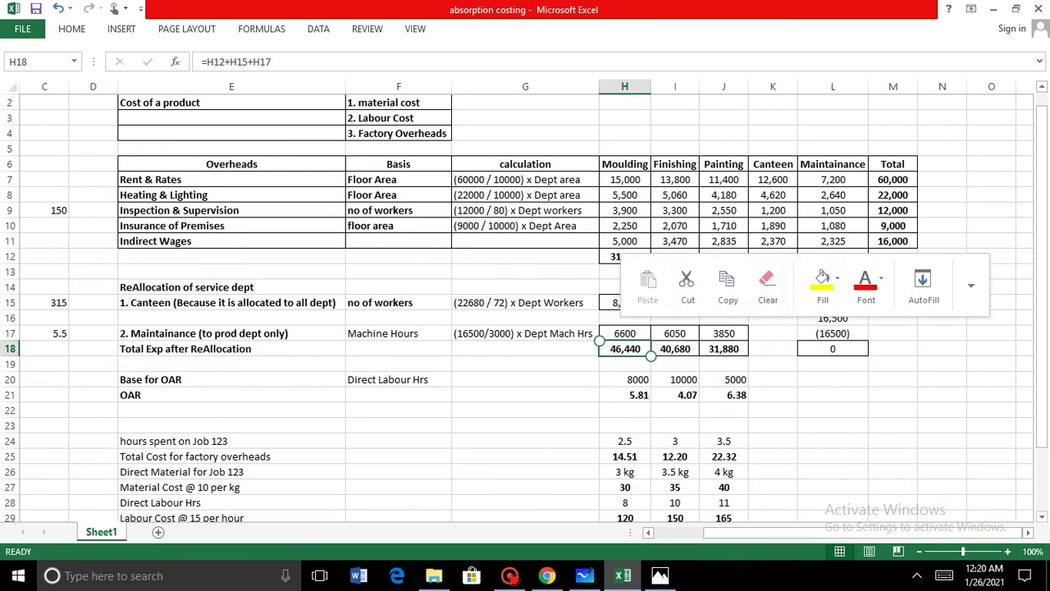
pyautogui.doubleClick(625, 349)
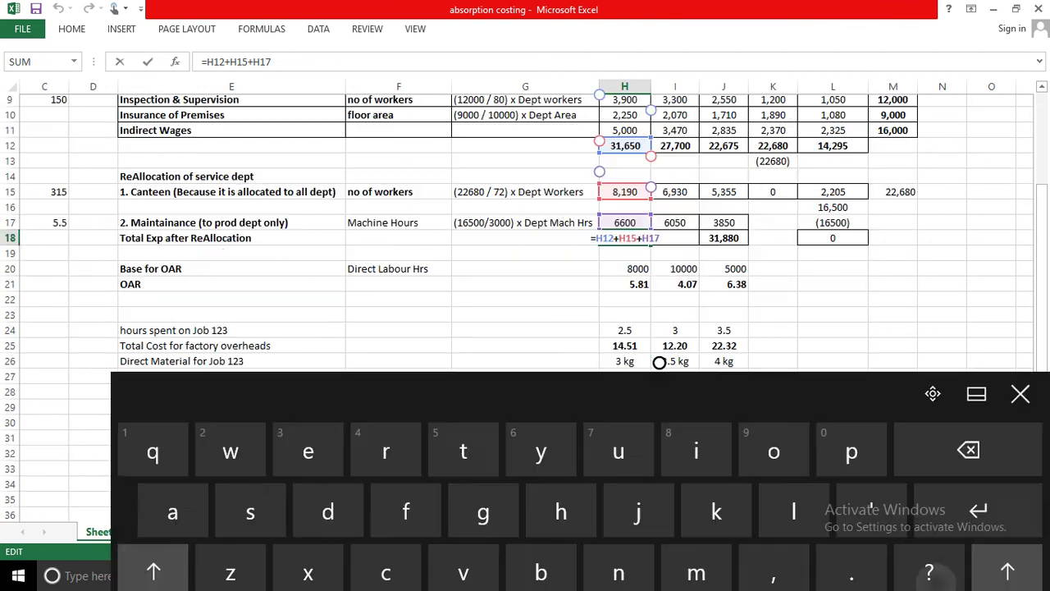
pyautogui.press('Return')
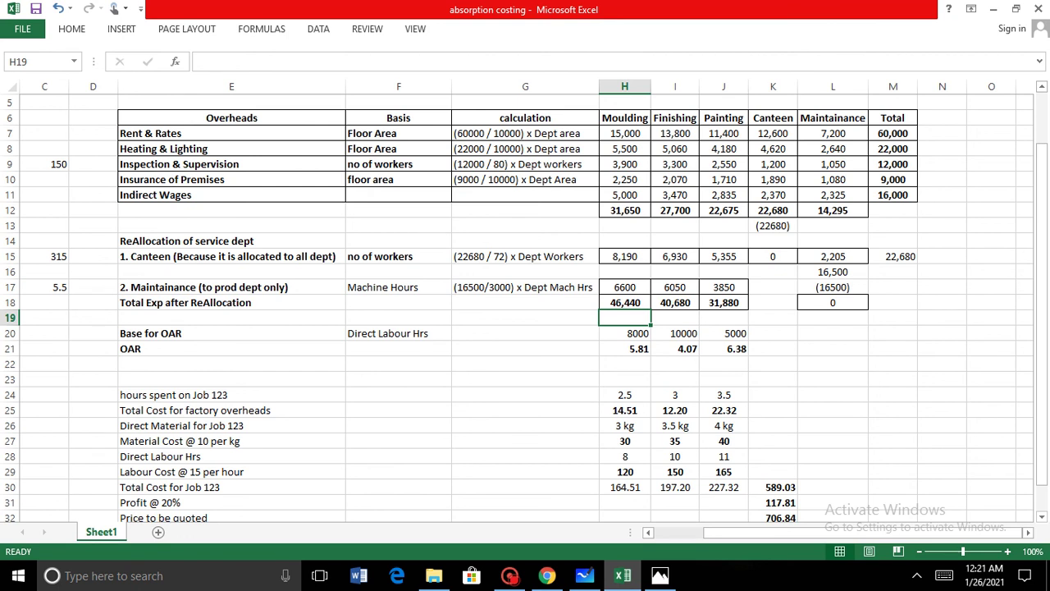
# - Switch to Photos and read requirement (c) on calculating hourly overhead recovery rates for the three production departments
pyautogui.hotkey('alt', 'Tab')
pyautogui.scroll(-2, 525, 310)
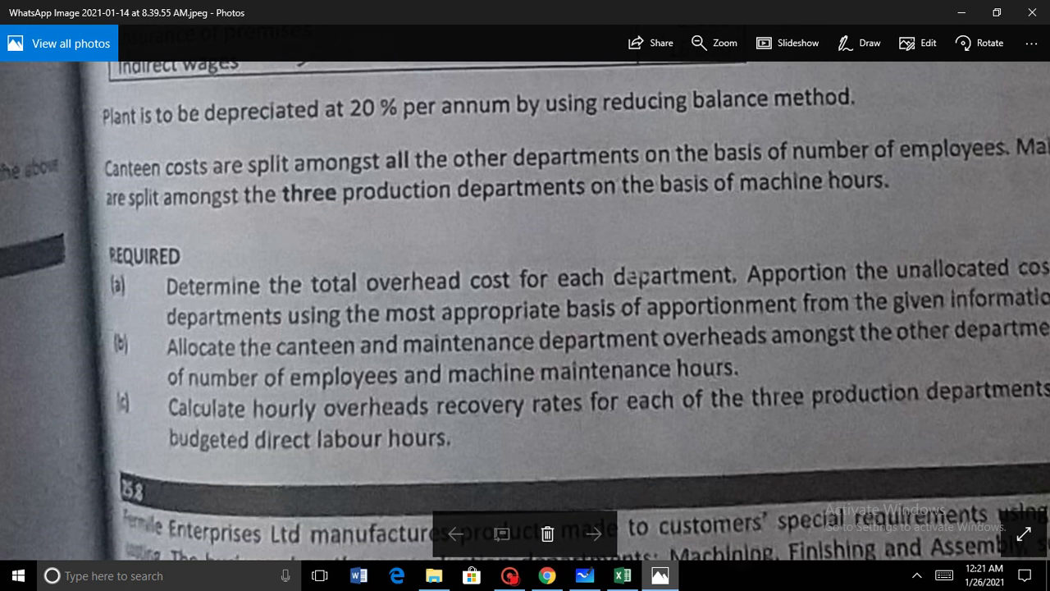
pyautogui.hscroll(1, 525, 310)
pyautogui.press('Right')
pyautogui.press('Right')
pyautogui.press('Right')
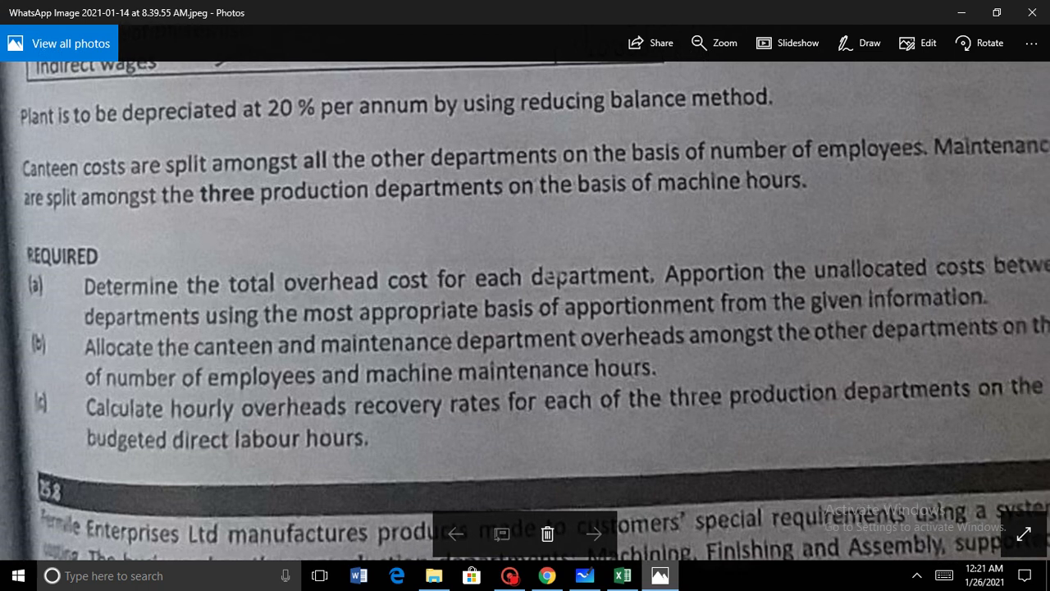
pyautogui.press('Left')
pyautogui.press('Left')
pyautogui.press('Left')
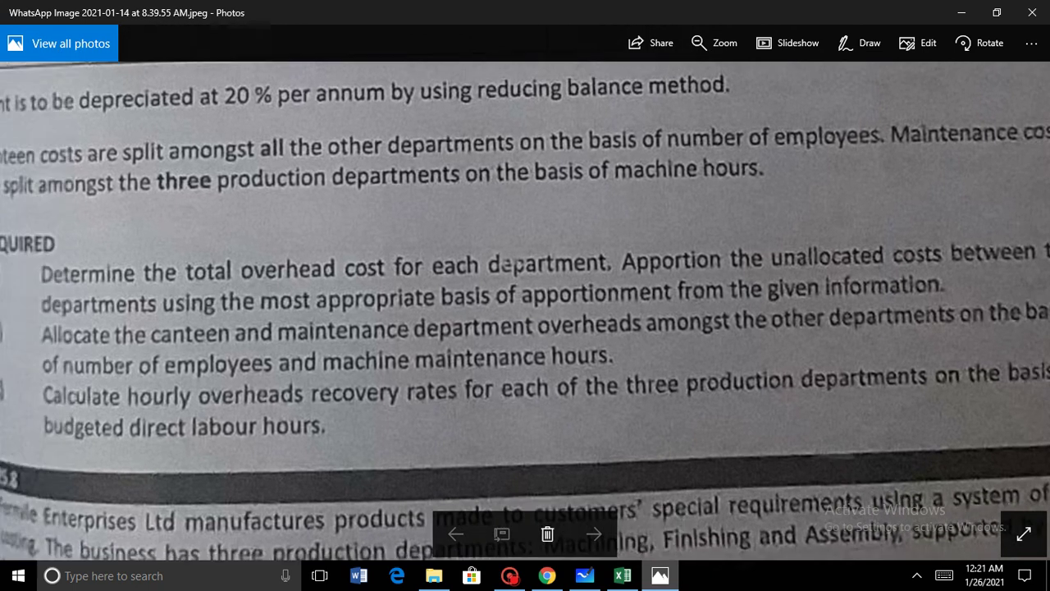
# - Examine the direct labour hours of the production departments in the exercise's table of figures
pyautogui.press('Up')
pyautogui.press('Up')
pyautogui.press('Up')
pyautogui.press('Up')
pyautogui.press('Up')
pyautogui.press('Up')
pyautogui.press('Up')
pyautogui.press('Up')
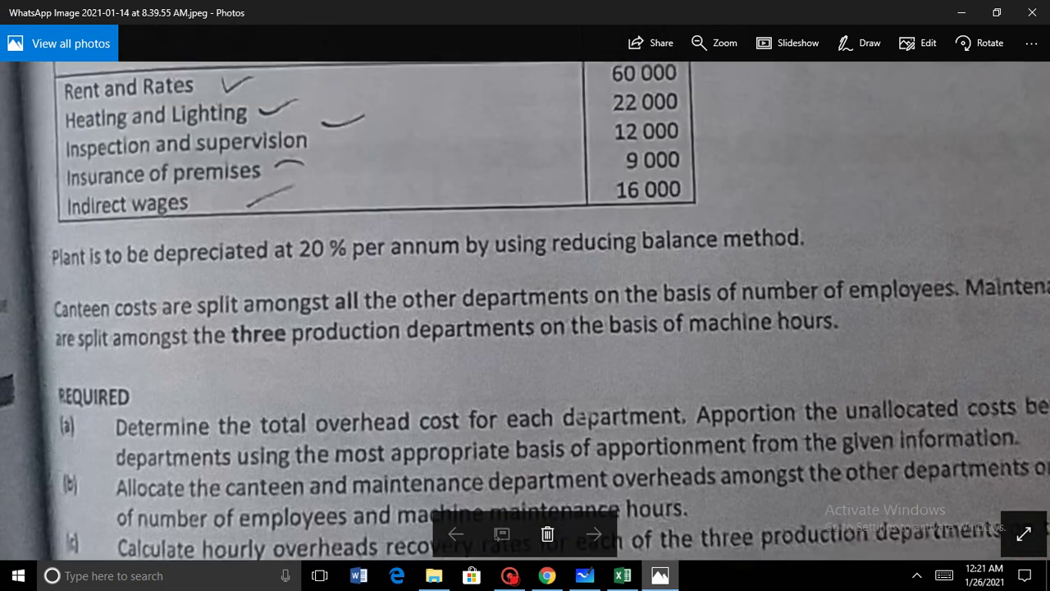
pyautogui.press('Up')
pyautogui.press('Up')
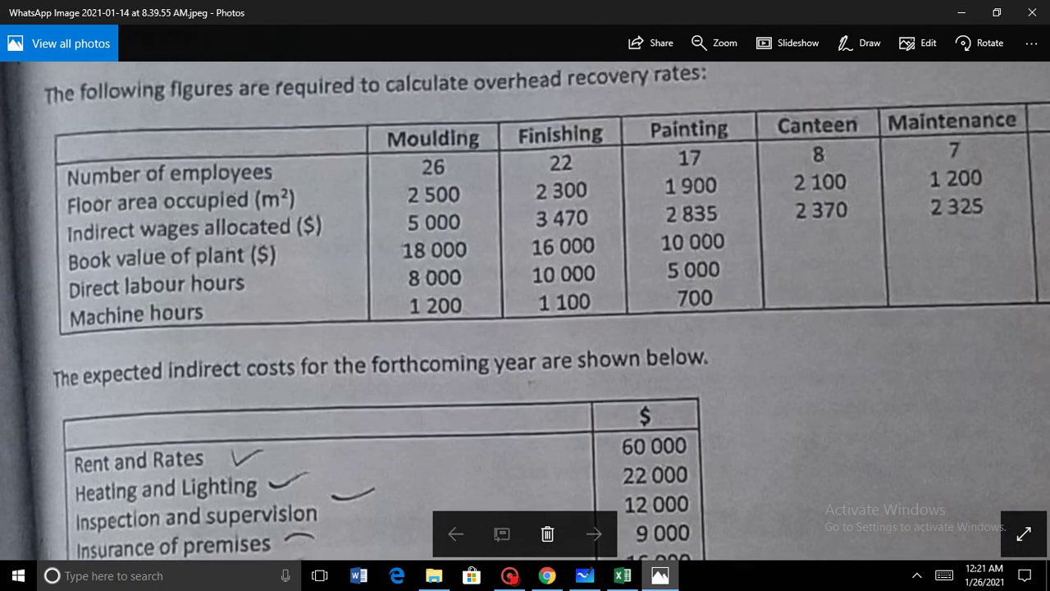
pyautogui.press('Up')
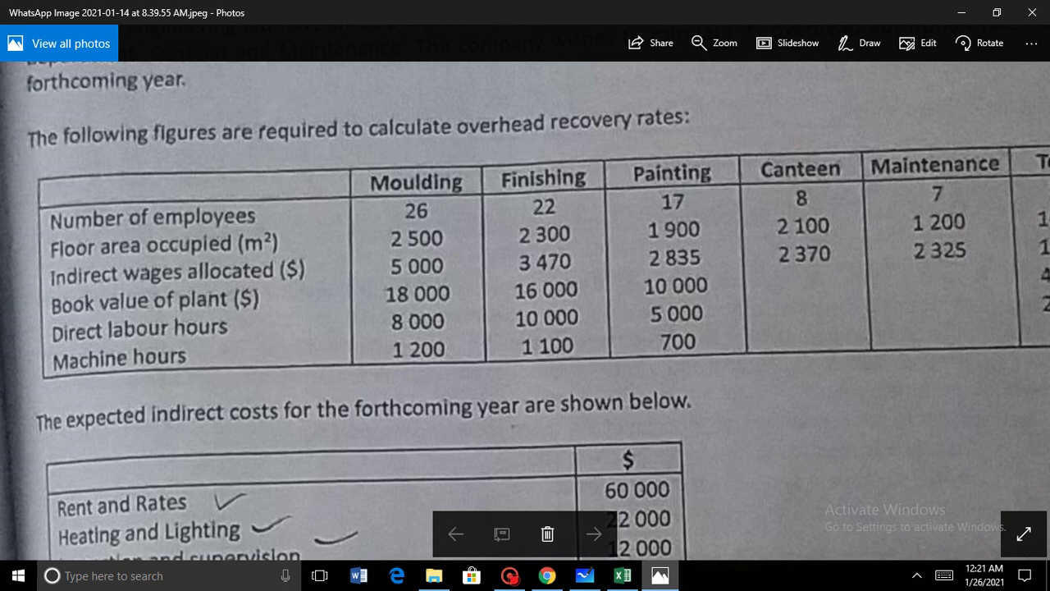
# - Review the expected indirect costs table and the departmental figures above it in the exercise image
pyautogui.scroll(-4, 525, 310)
pyautogui.scroll(1, 525, 310)
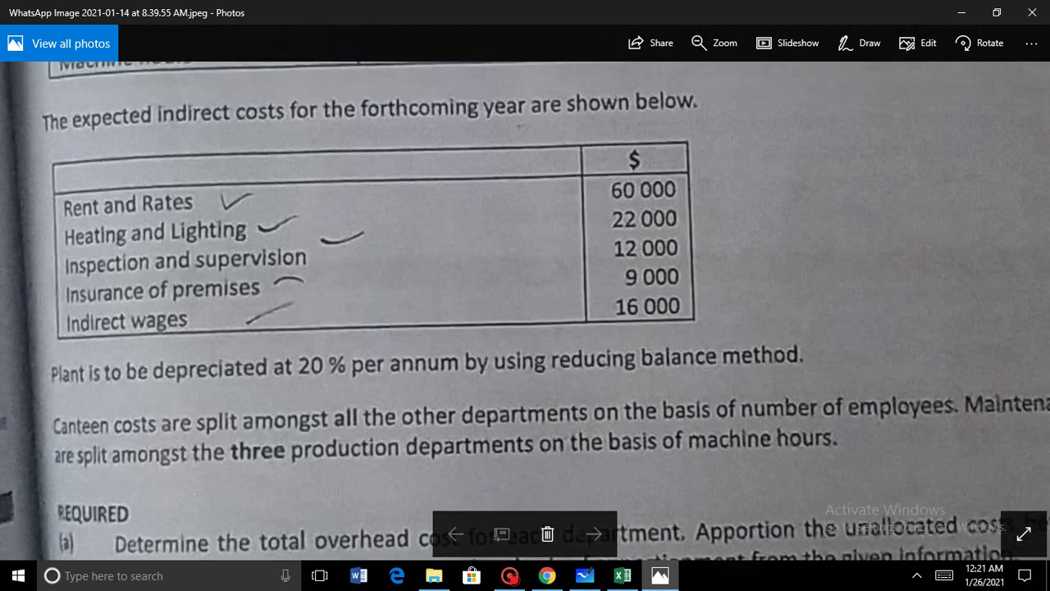
pyautogui.scroll(3, 525, 310)
pyautogui.scroll(-2, 525, 310)
pyautogui.scroll(1, 525, 310)
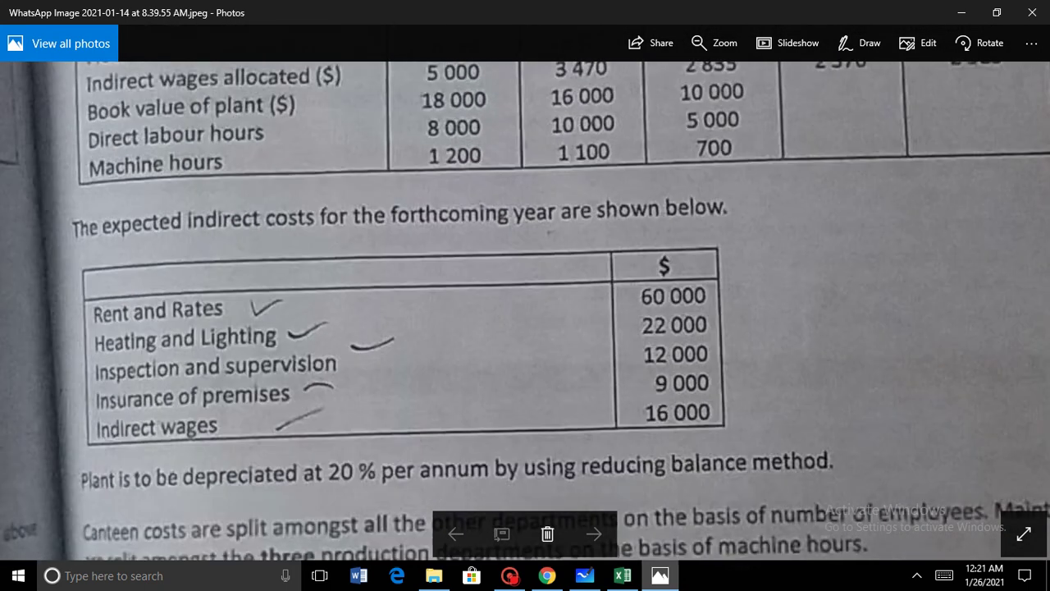
pyautogui.scroll(-3, 525, 312)
pyautogui.scroll(3, 525, 312)
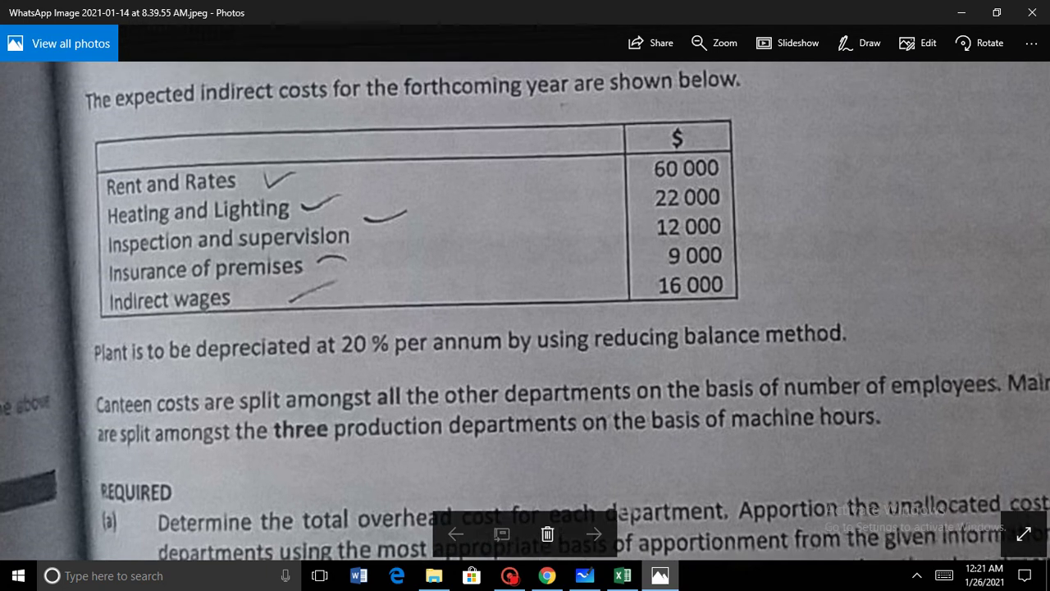
pyautogui.scroll(2, 525, 312)
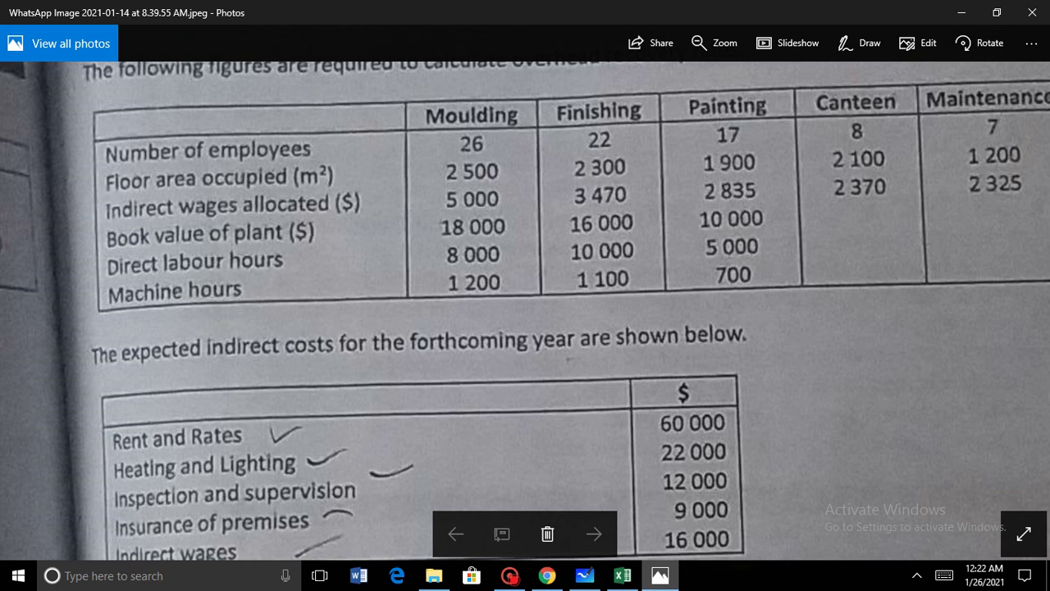
# - Switch to Excel and examine the OAR row at E21 and the Total Cost for Job 123 row at E30
pyautogui.hotkey('alt', 'Tab')
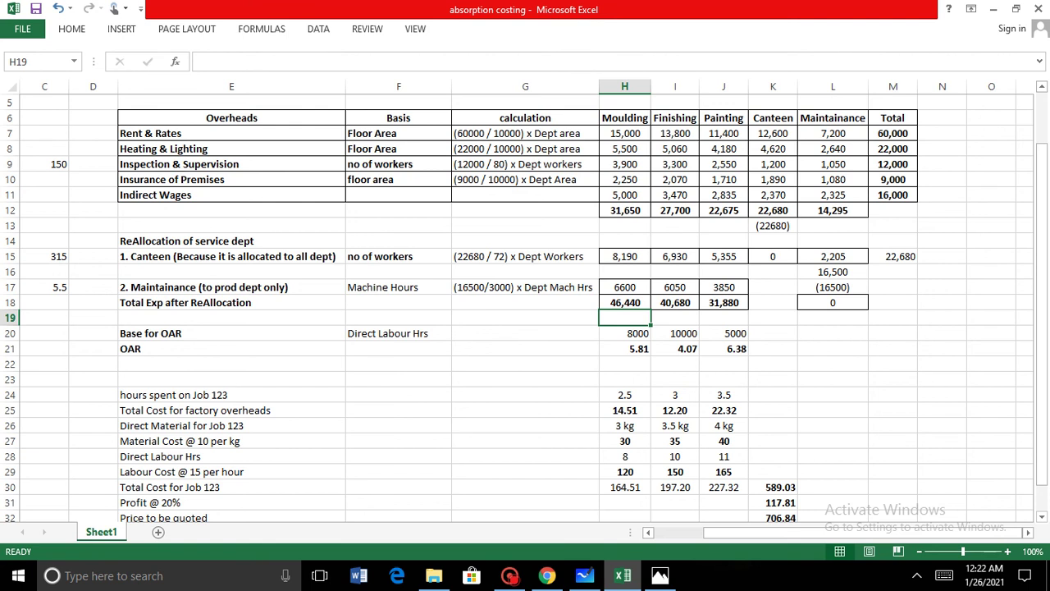
pyautogui.click(232, 349)
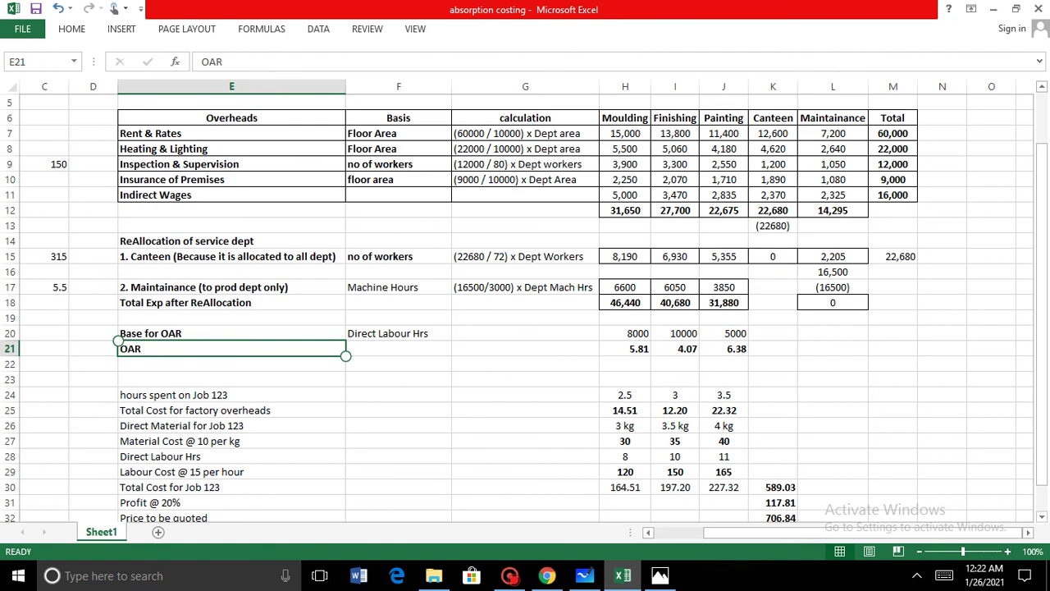
pyautogui.scroll(-2, 525, 309)
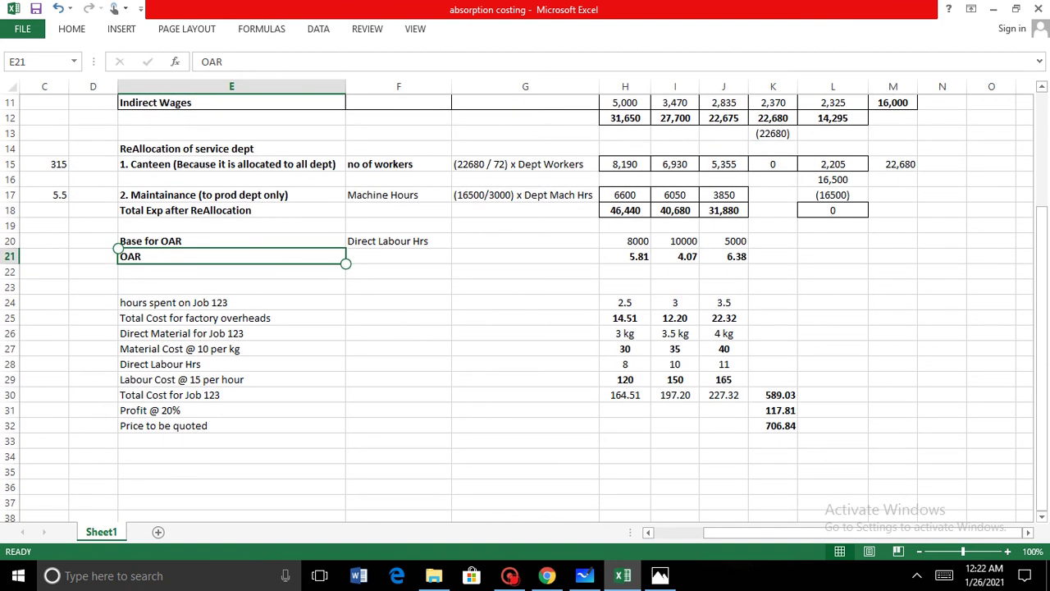
pyautogui.click(231, 395)
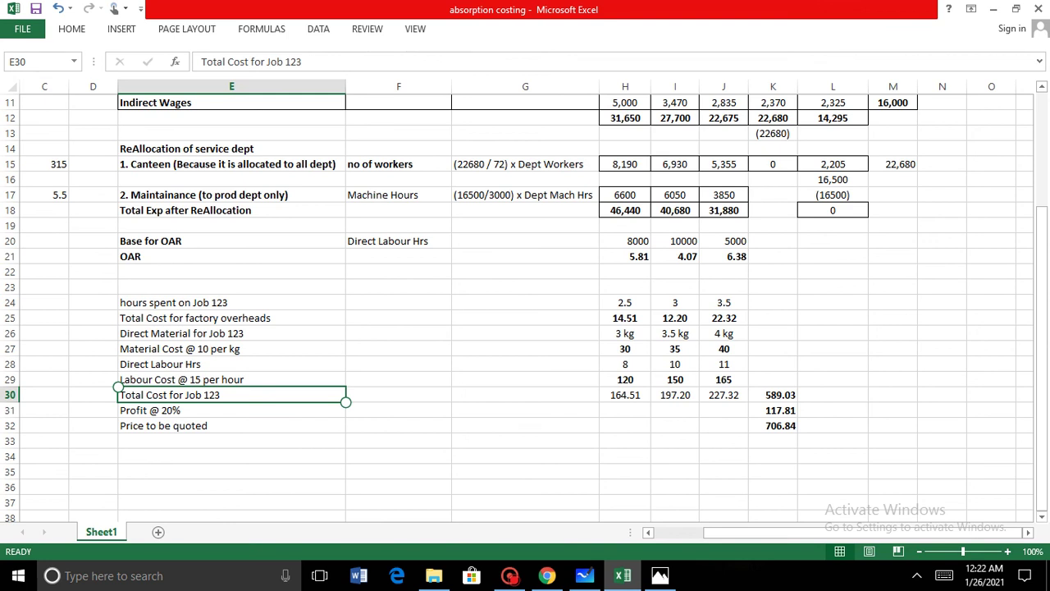
# - Switch to Photos and read the depreciation and cost-splitting rules and requirements (a) to (c) below the indirect costs table
pyautogui.scroll(1, 525, 304)
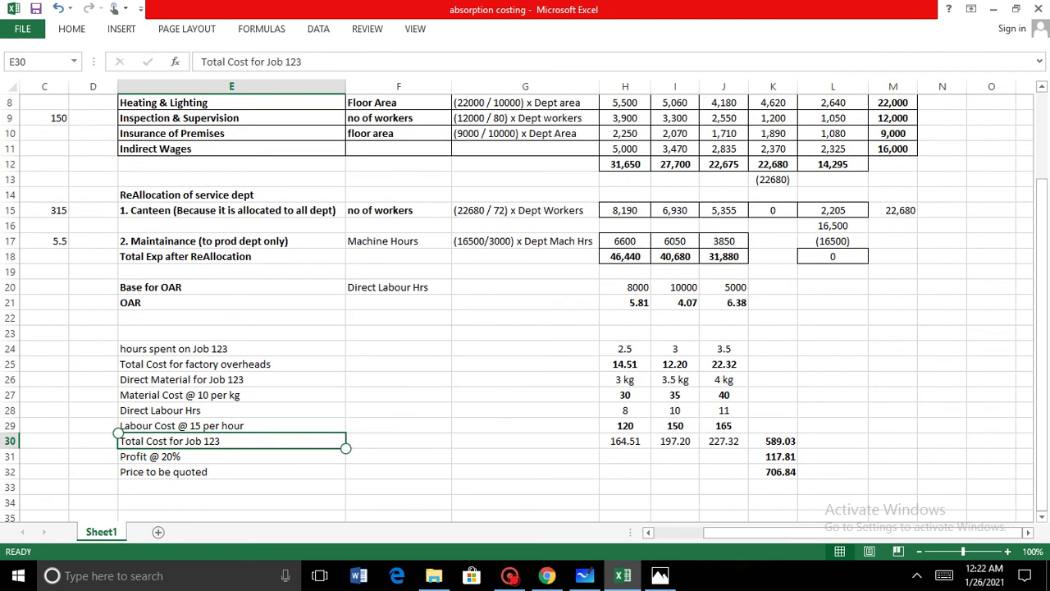
pyautogui.hotkey('alt', 'Tab')
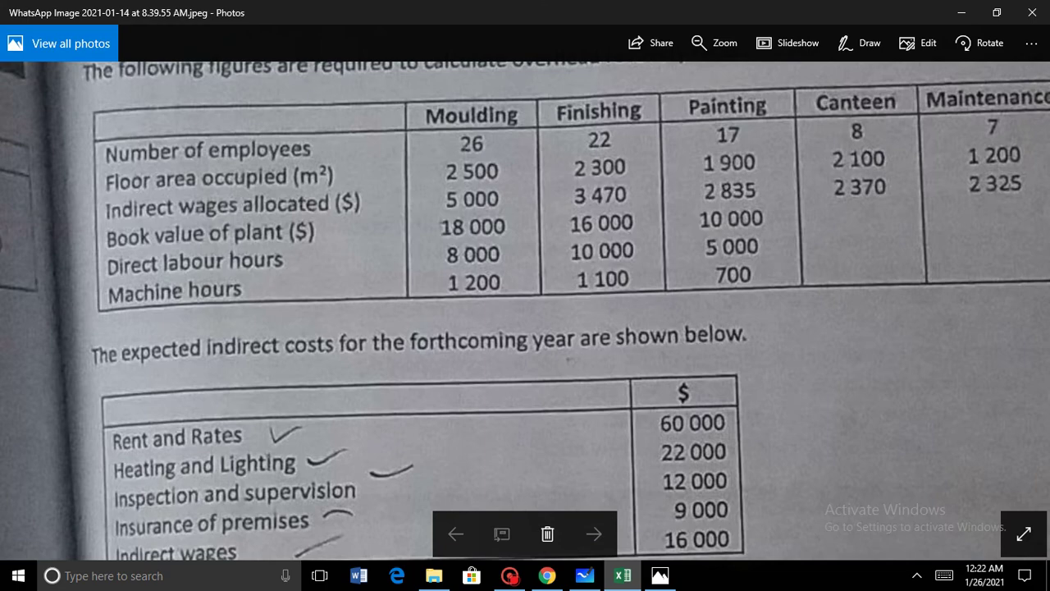
pyautogui.scroll(-5, 525, 310)
pyautogui.scroll(-2, 525, 312)
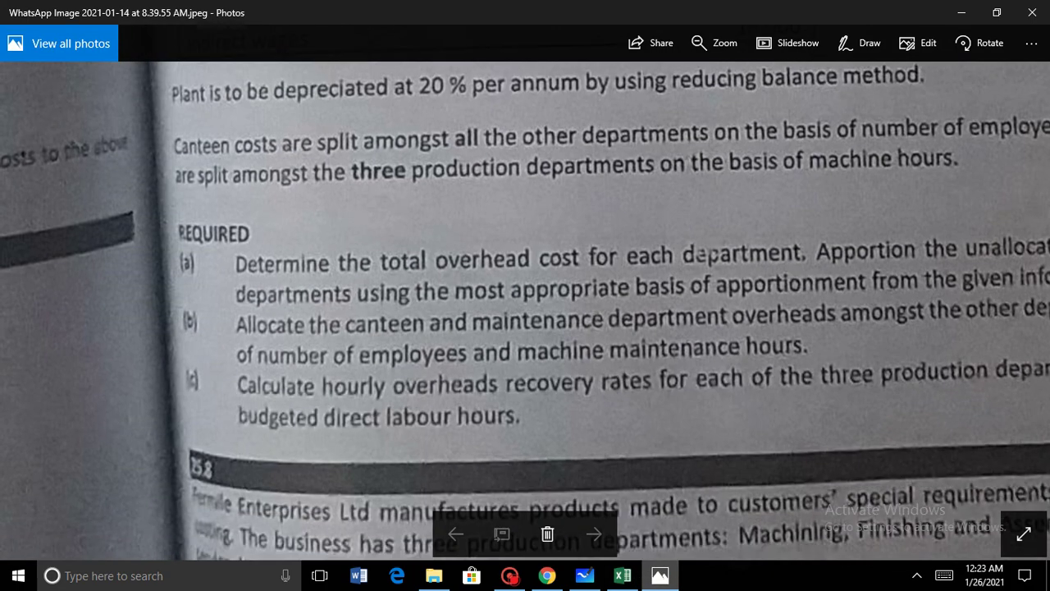
pyautogui.scroll(2, 525, 310)
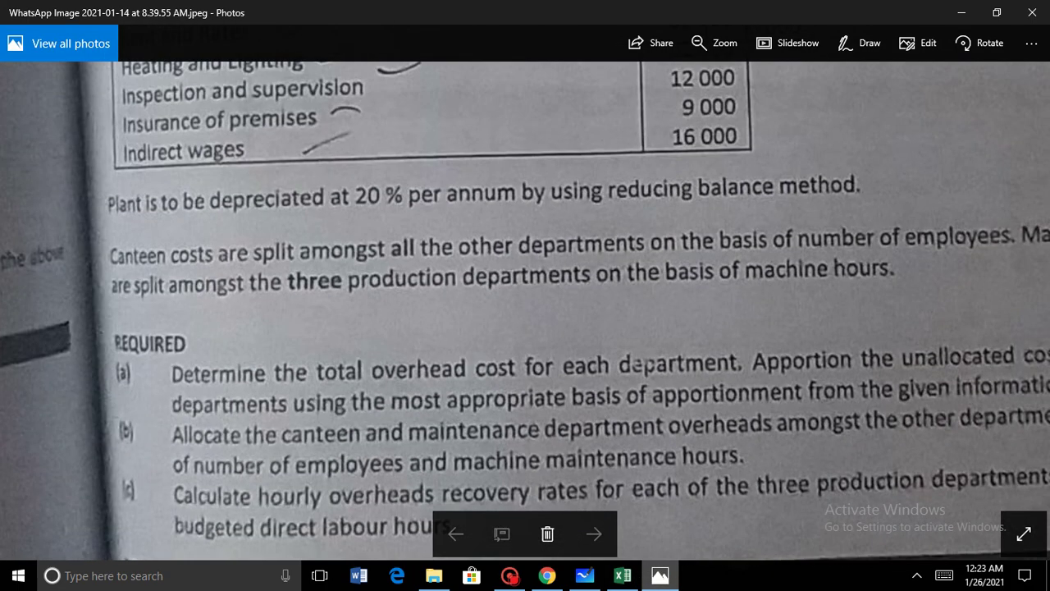
# - Switch to Excel and review the overhead apportionment table together with the OAR and Job 123 rows beneath it
pyautogui.hotkey('alt', 'Tab')
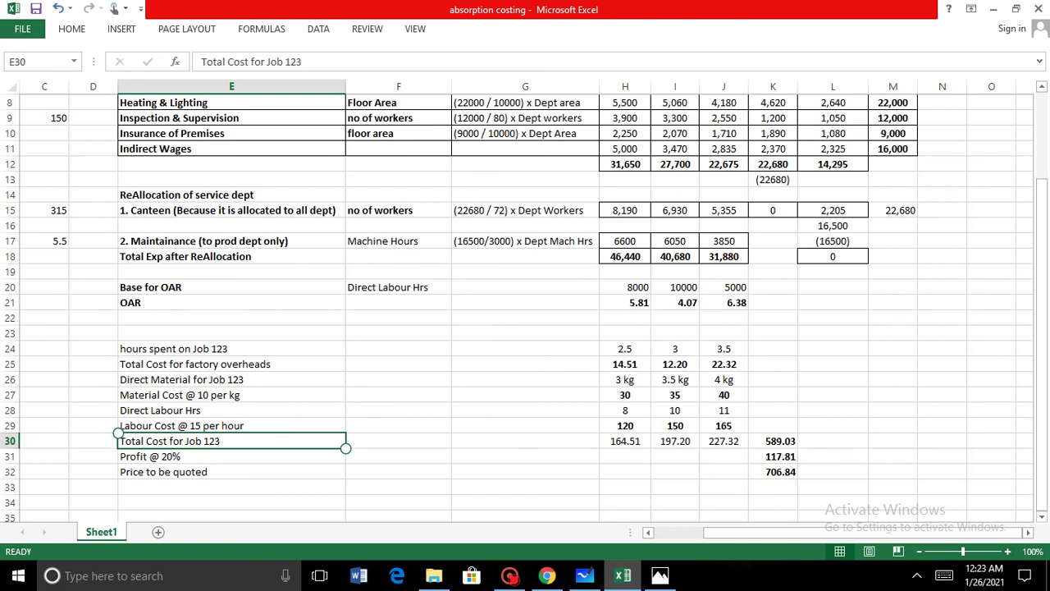
pyautogui.scroll(3, 517, 303)
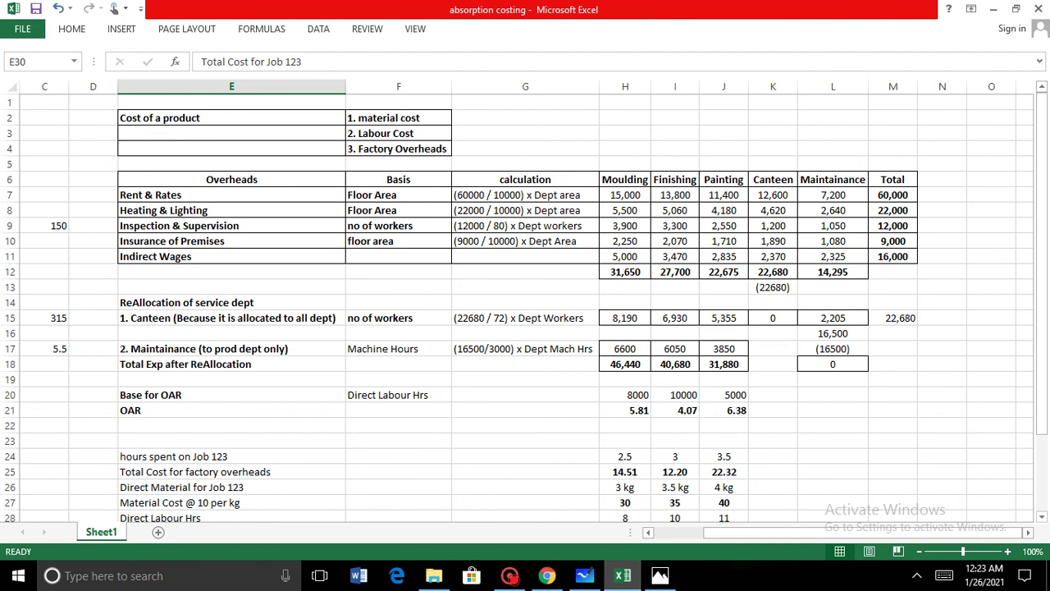
pyautogui.scroll(-3, 517, 304)
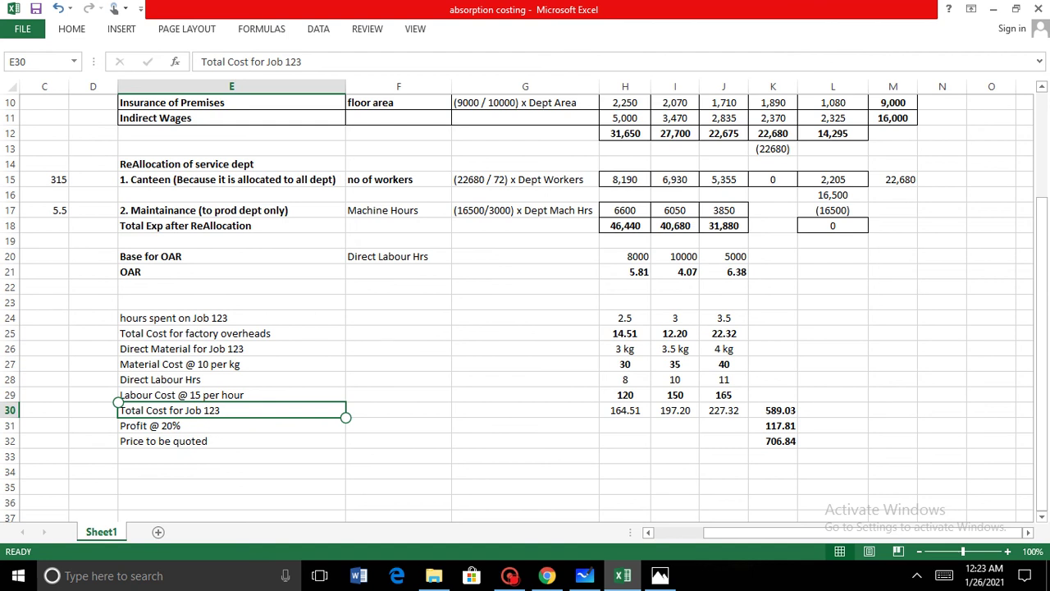
pyautogui.scroll(3, 516, 308)
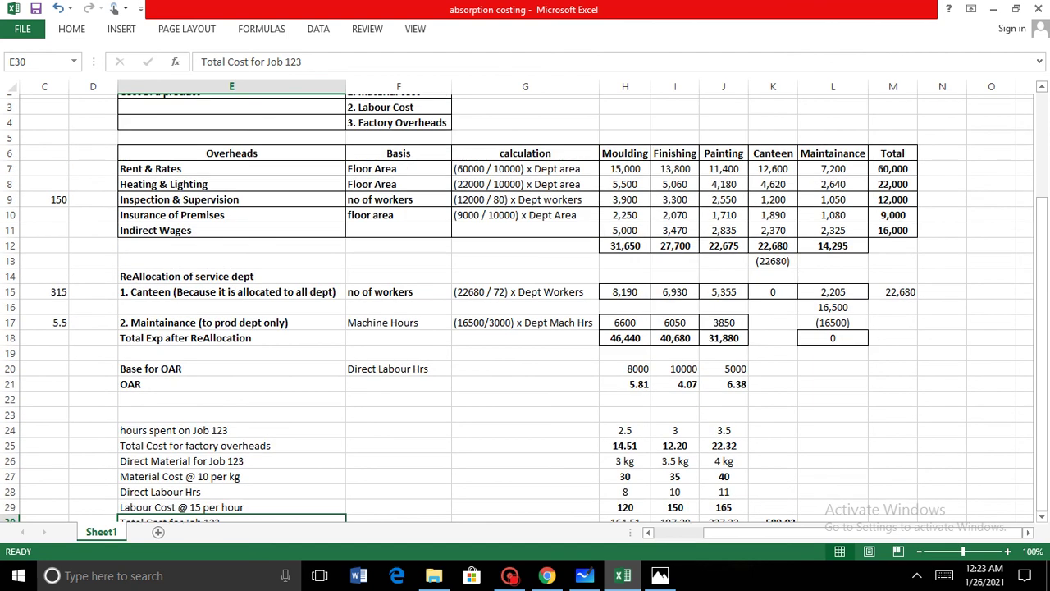
pyautogui.scroll(-2, 517, 308)
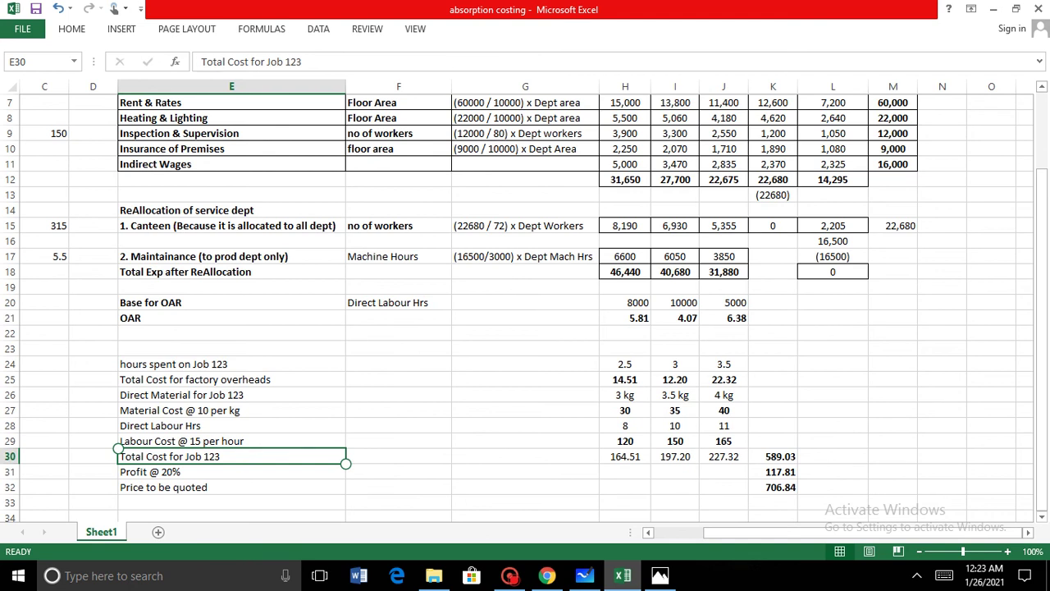
pyautogui.scroll(2, 517, 308)
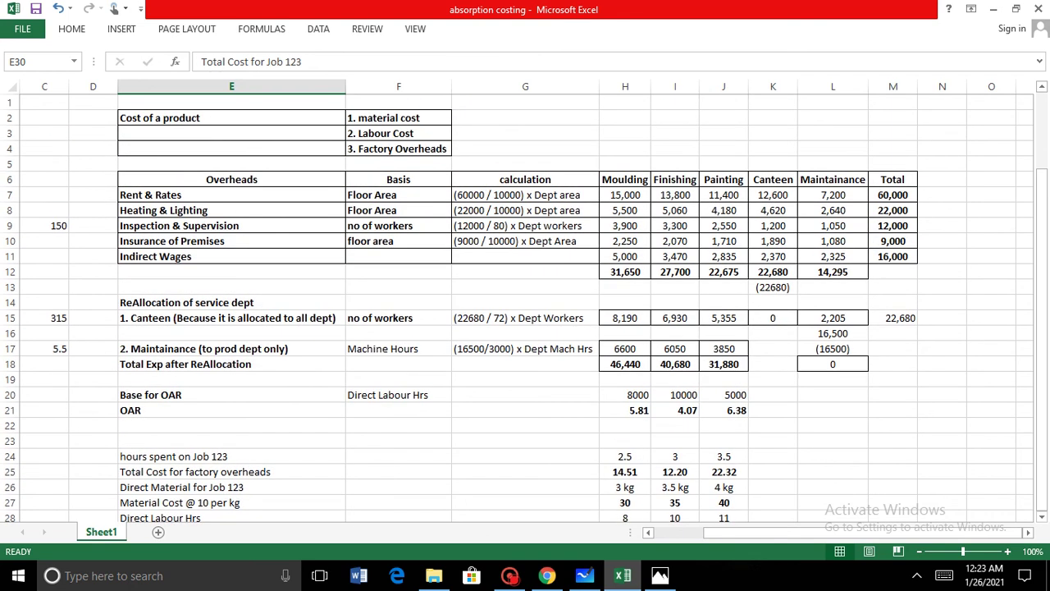
# - Examine the hours spent on Job 123 in the Finishing and Painting departments at I24 and J24
pyautogui.scroll(-2, 517, 308)
pyautogui.click(675, 379)
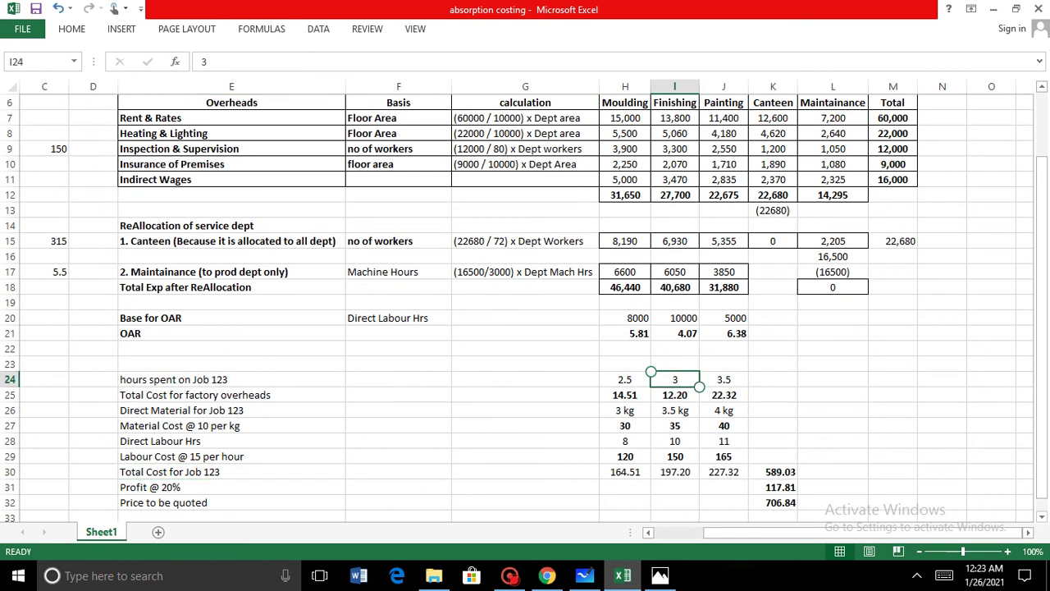
pyautogui.scroll(2, 517, 308)
pyautogui.scroll(-2, 517, 308)
pyautogui.click(724, 379)
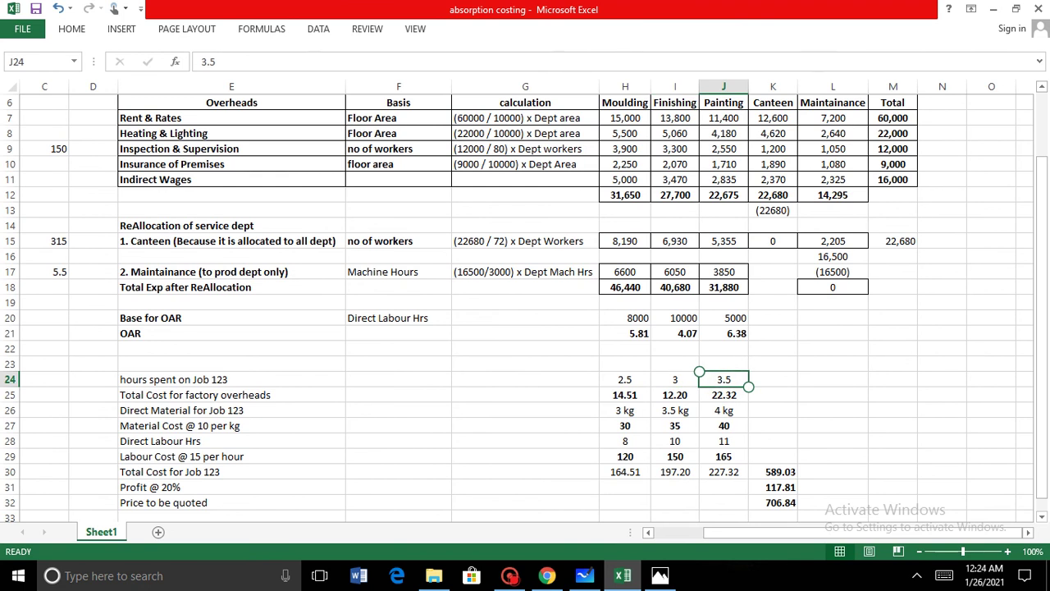
# - Examine Moulding's factory overhead formula in H25, its direct material in H26 and the material cost rate in E27
pyautogui.click(625, 348)
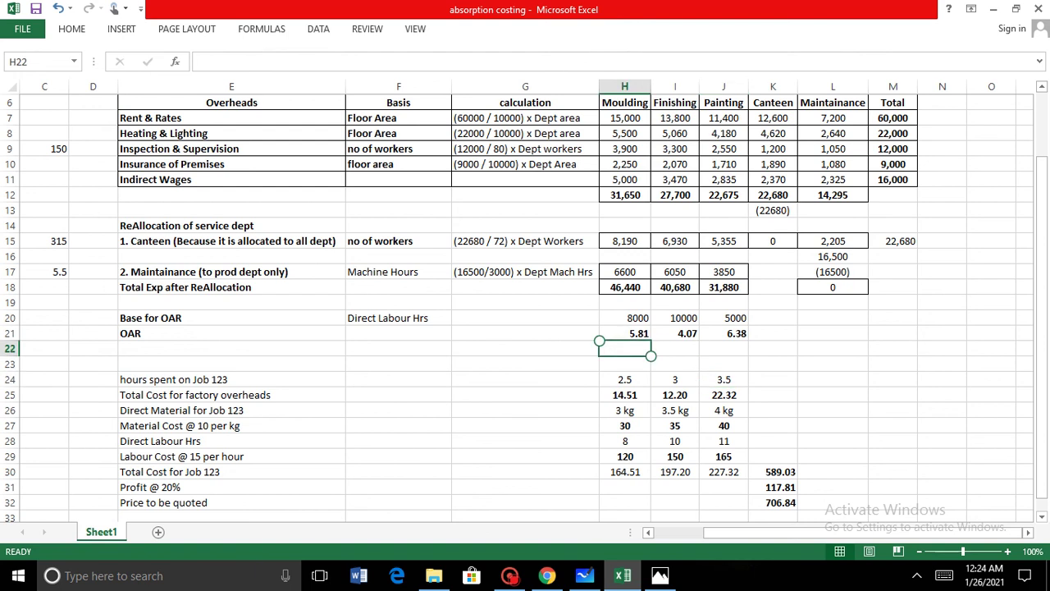
pyautogui.click(624, 394)
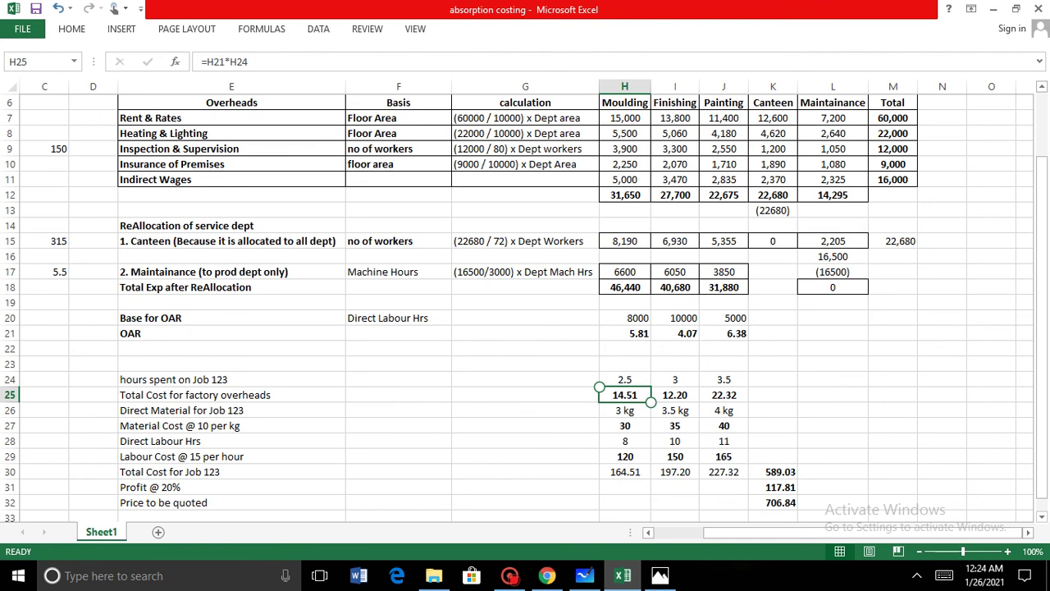
pyautogui.click(624, 410)
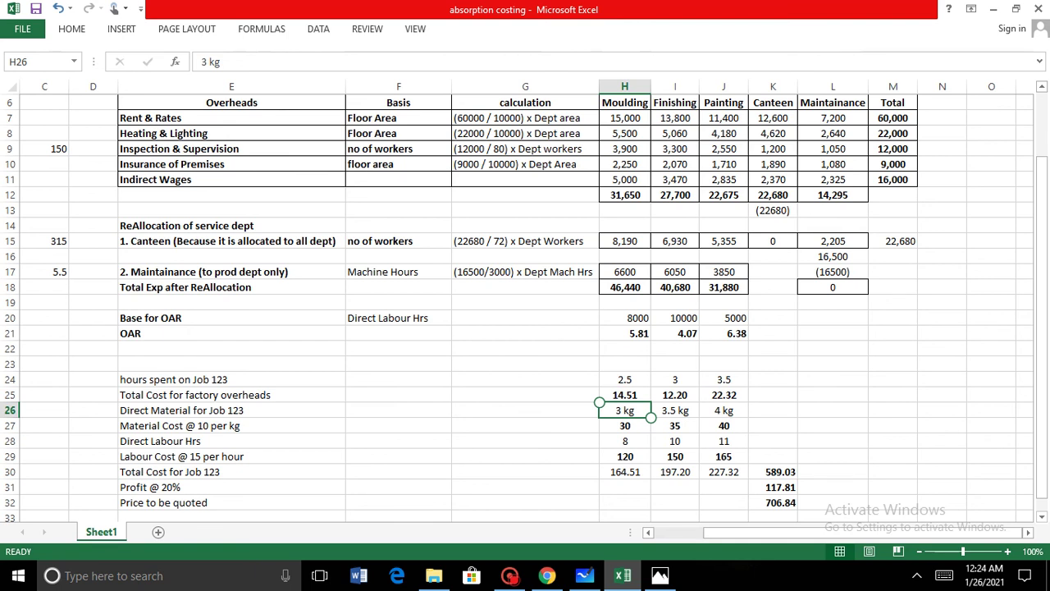
pyautogui.click(286, 422)
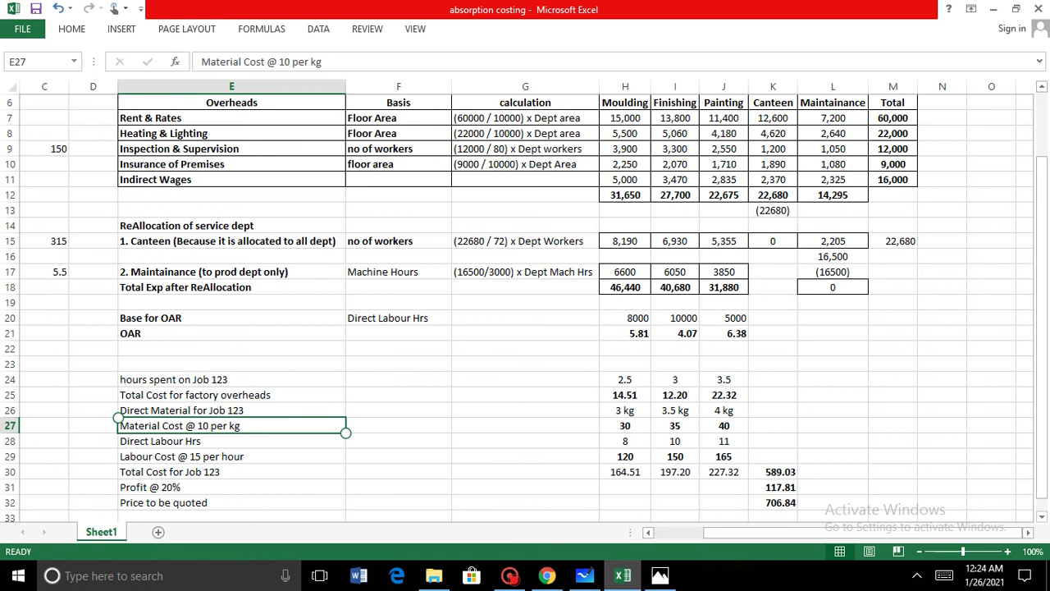
# - Examine the Direct Labour Hrs row for Job 123 at E28 and H28, relating it to the labour cost element in F3
pyautogui.click(231, 441)
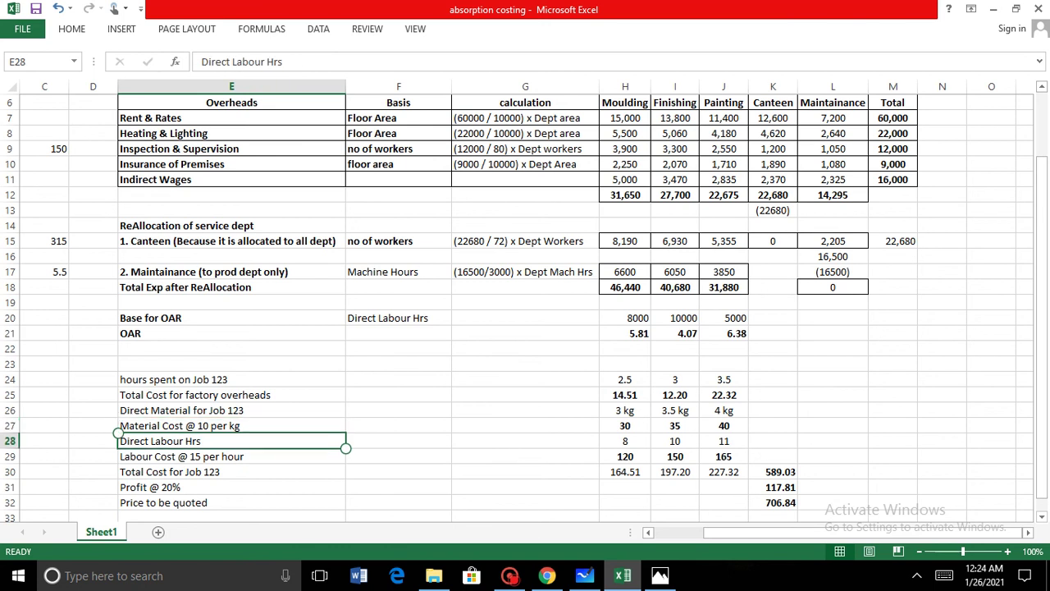
pyautogui.scroll(2, 526, 307)
pyautogui.click(232, 517)
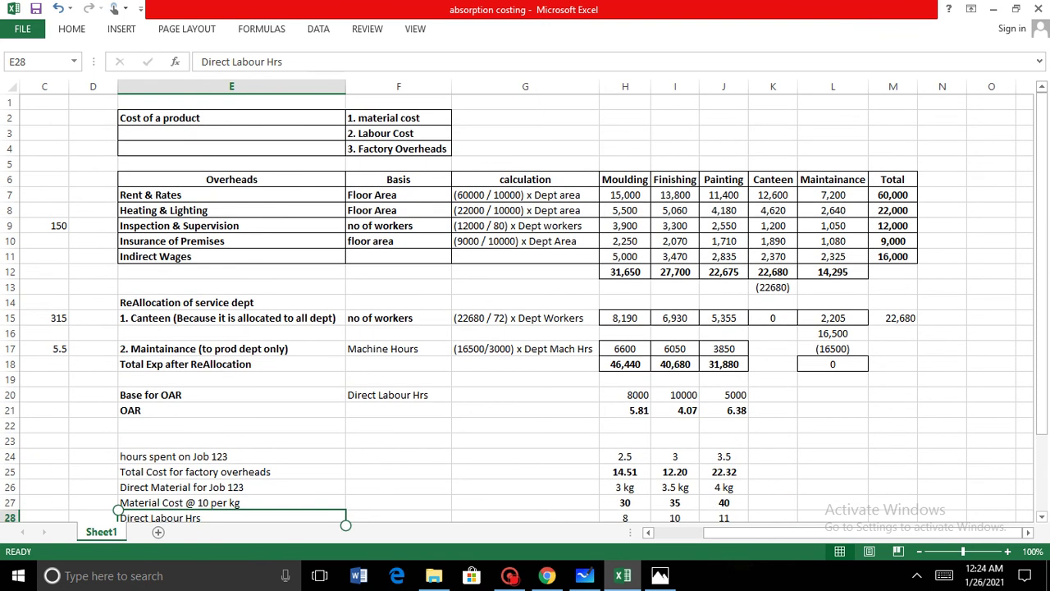
pyautogui.click(398, 133)
pyautogui.scroll(-2, 526, 320)
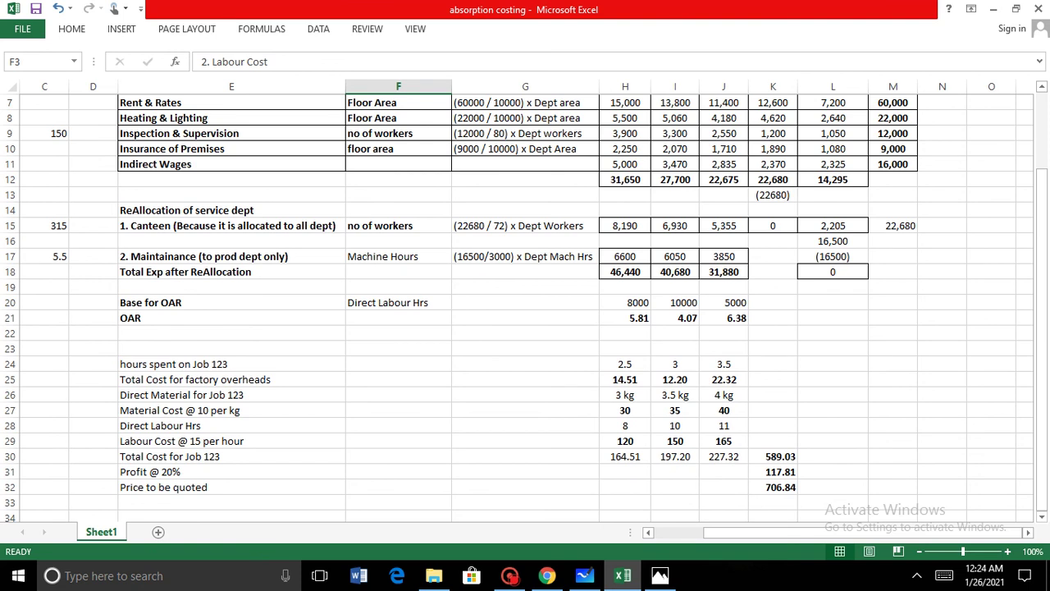
pyautogui.click(625, 425)
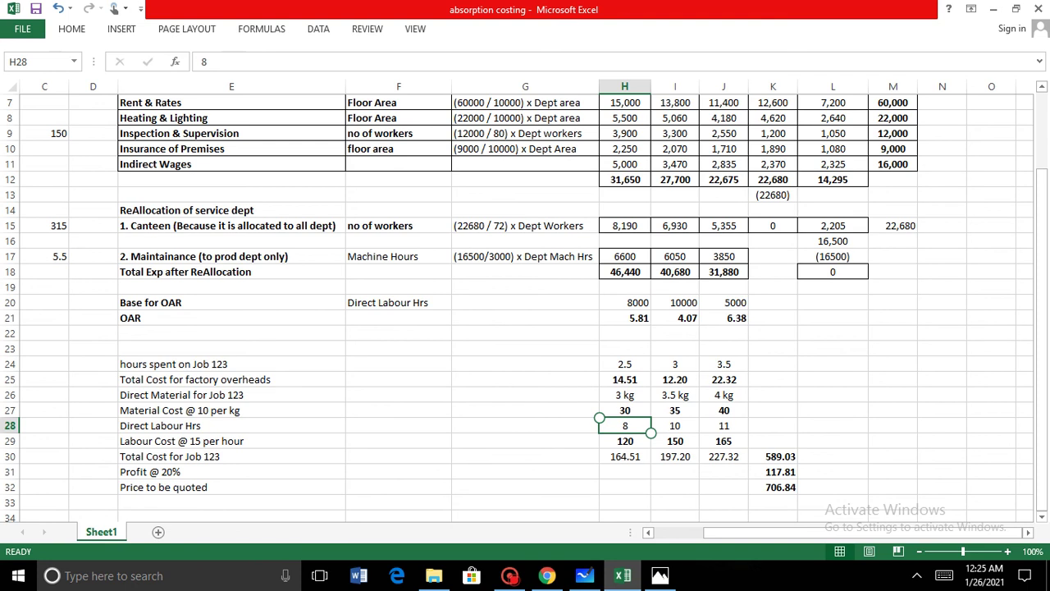
# - Examine the labour cost row for Job 123 at E29 and open the Moulding formula in H29 for viewing
pyautogui.click(232, 440)
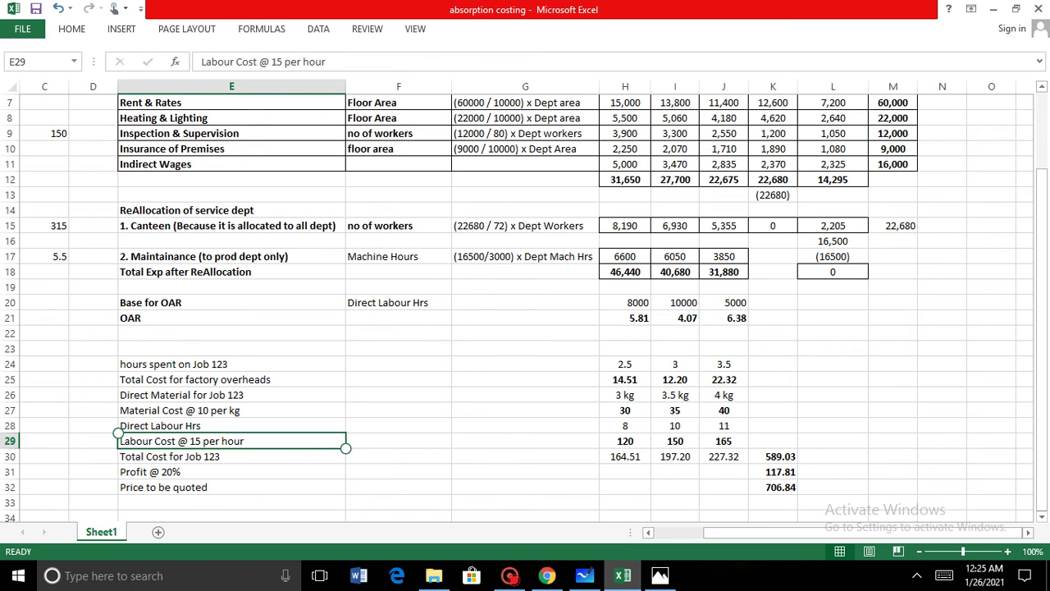
pyautogui.click(625, 440)
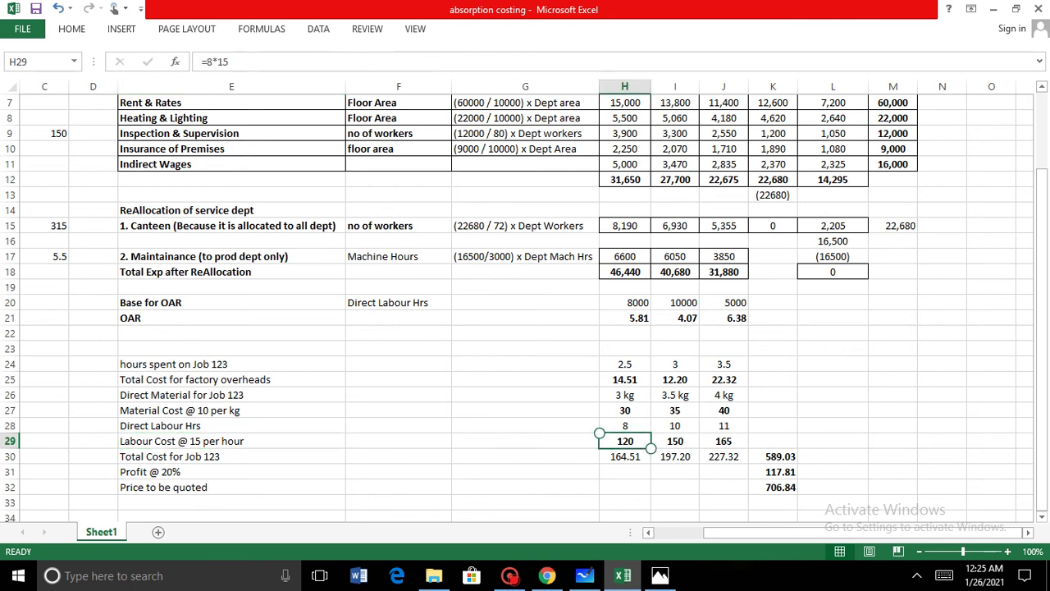
pyautogui.click(625, 441)
pyautogui.doubleClick(632, 444)
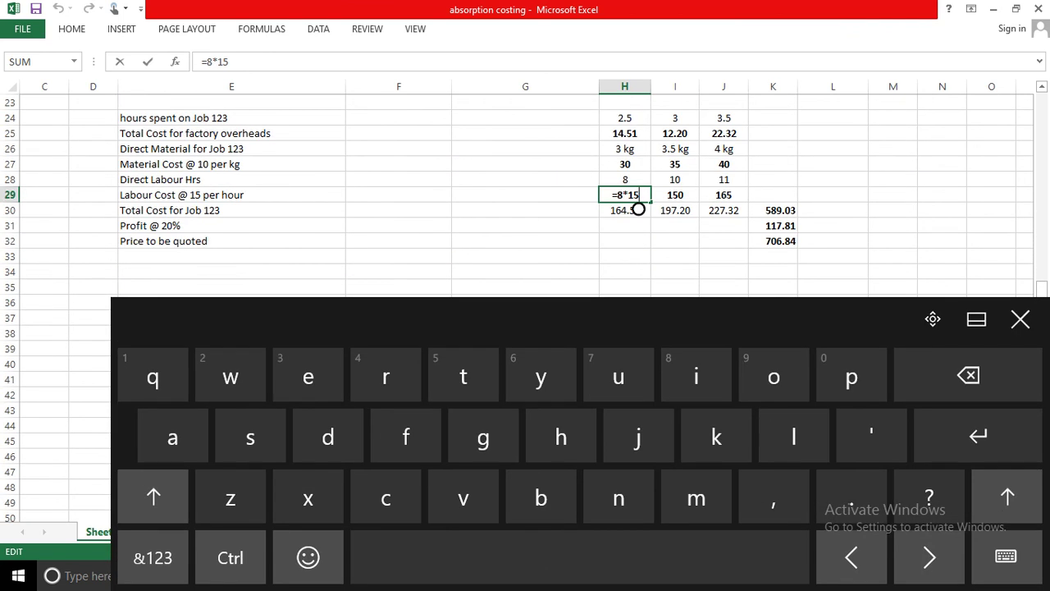
# - Dismiss the on-screen keyboard and examine Moulding's Job 123 total cost formula in H30 against the department columns
pyautogui.click(638, 455)
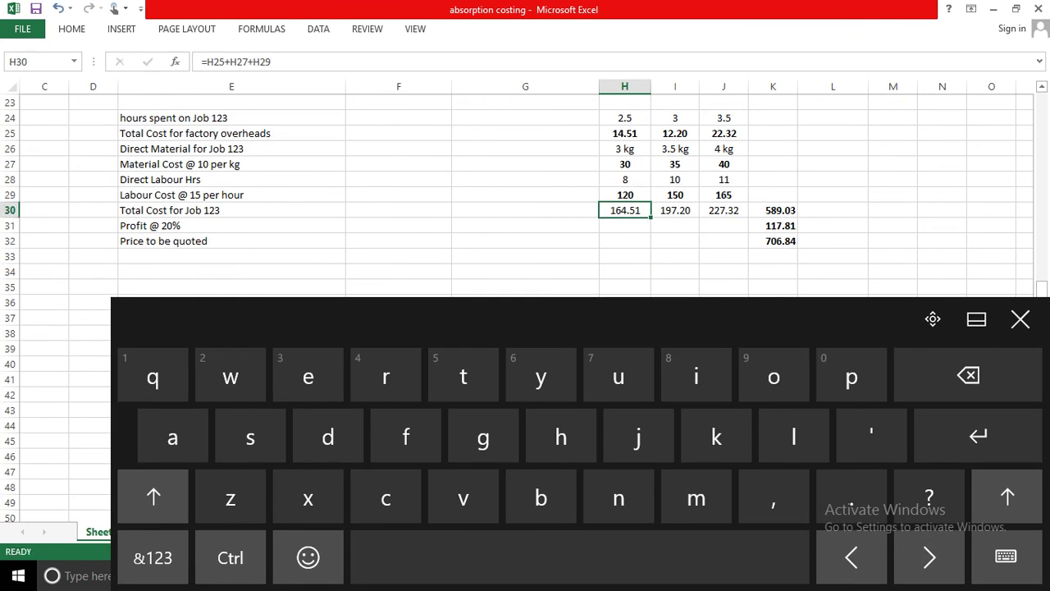
pyautogui.click(1019, 319)
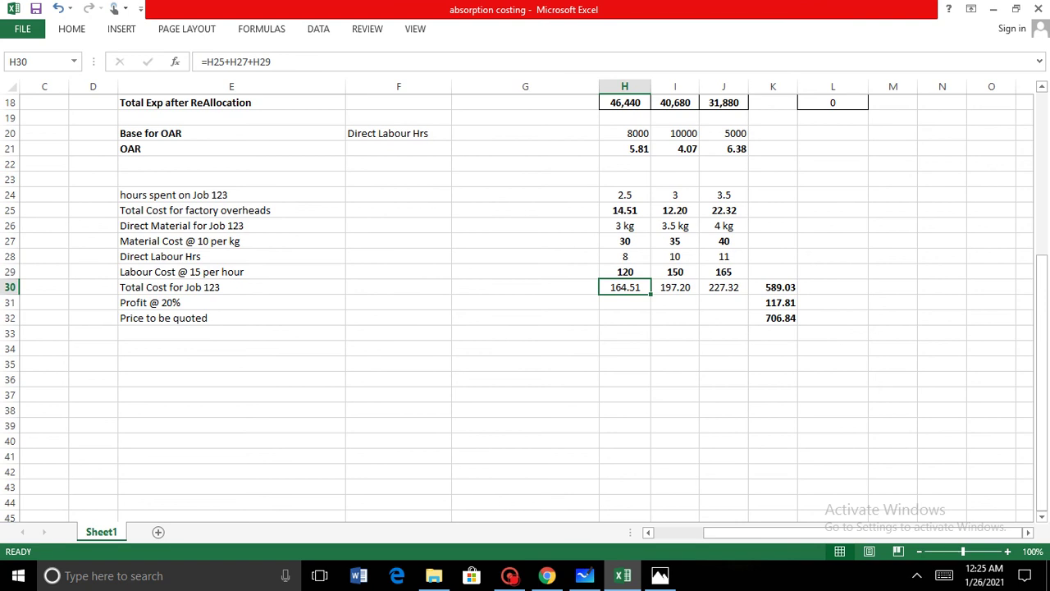
pyautogui.scroll(1, 525, 307)
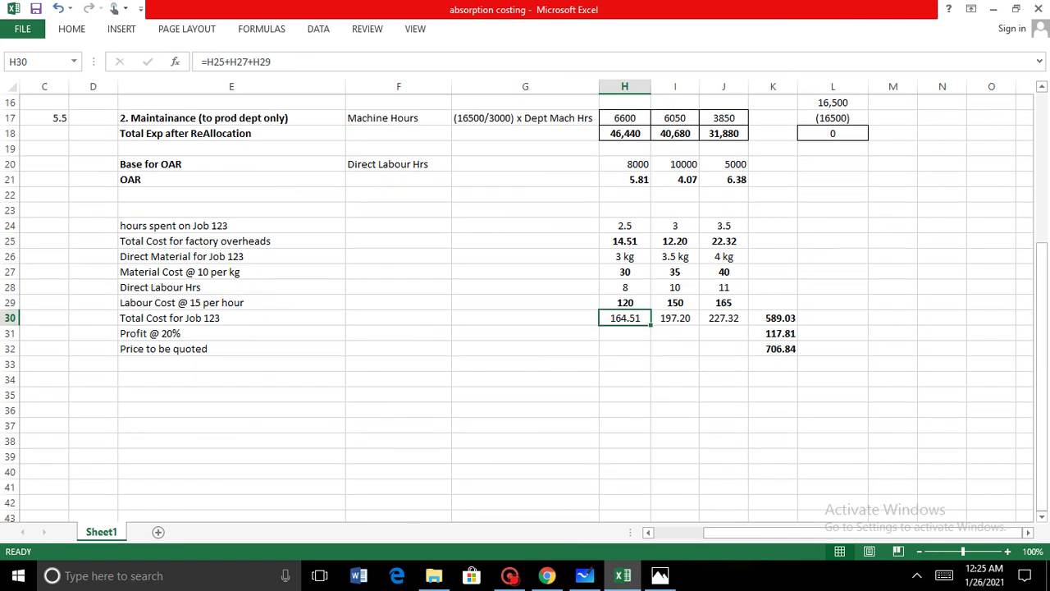
pyautogui.scroll(1, 516, 308)
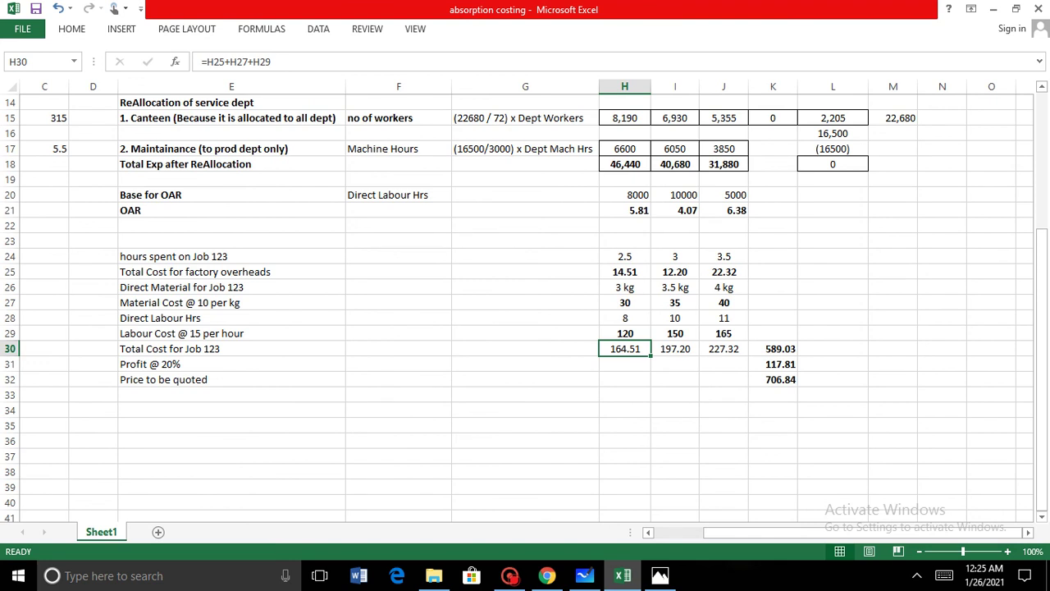
pyautogui.scroll(4, 517, 308)
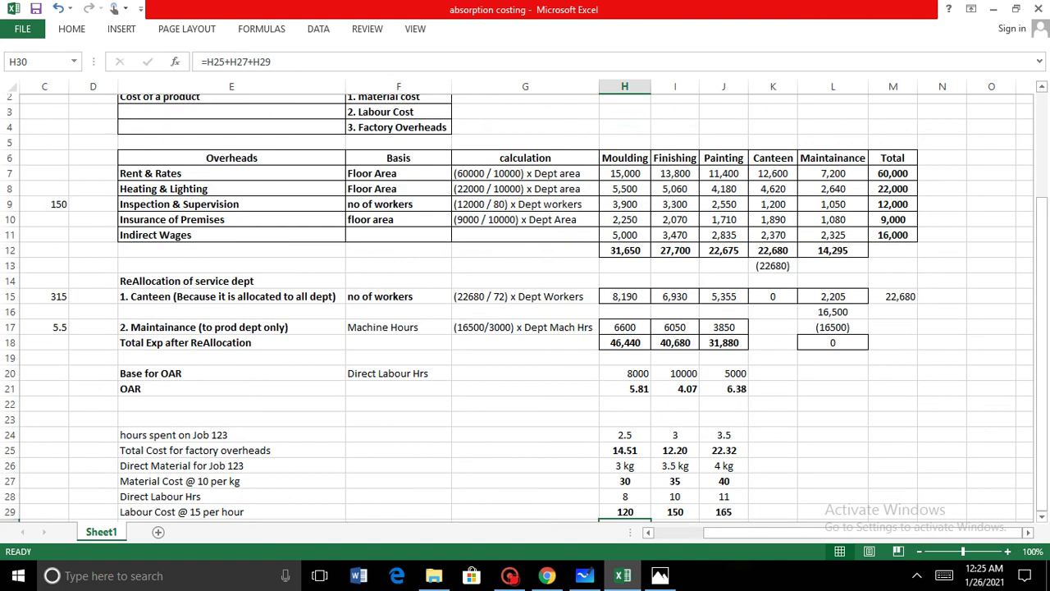
pyautogui.scroll(-2, 517, 307)
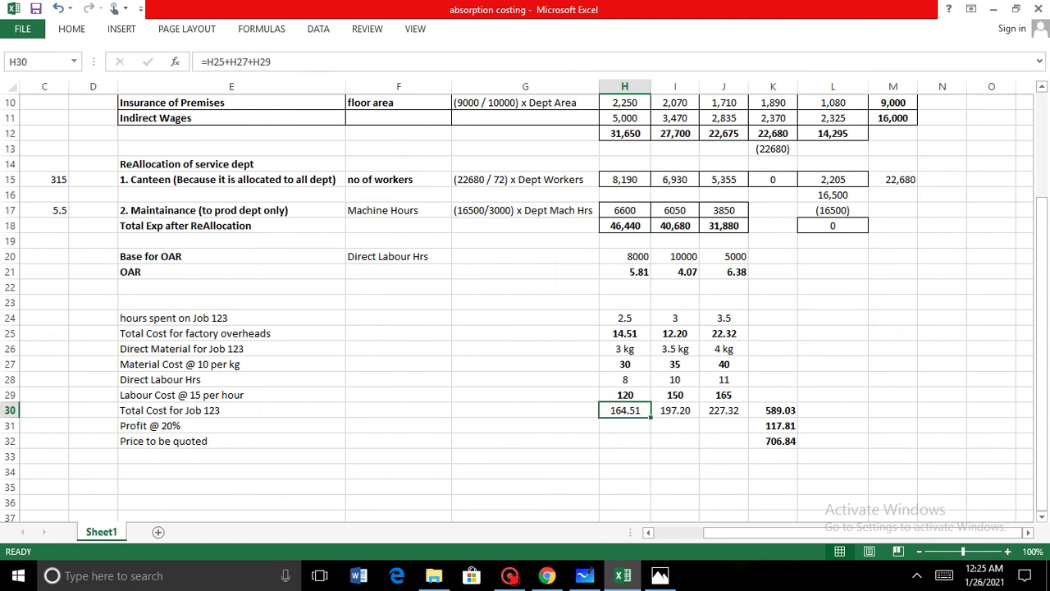
pyautogui.scroll(2, 517, 307)
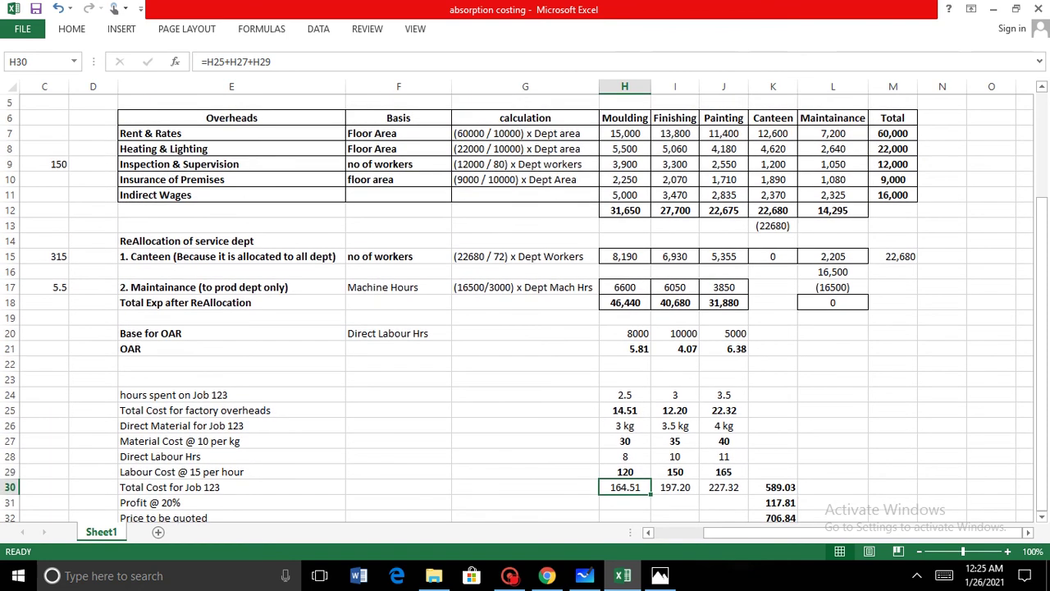
pyautogui.scroll(-3, 517, 308)
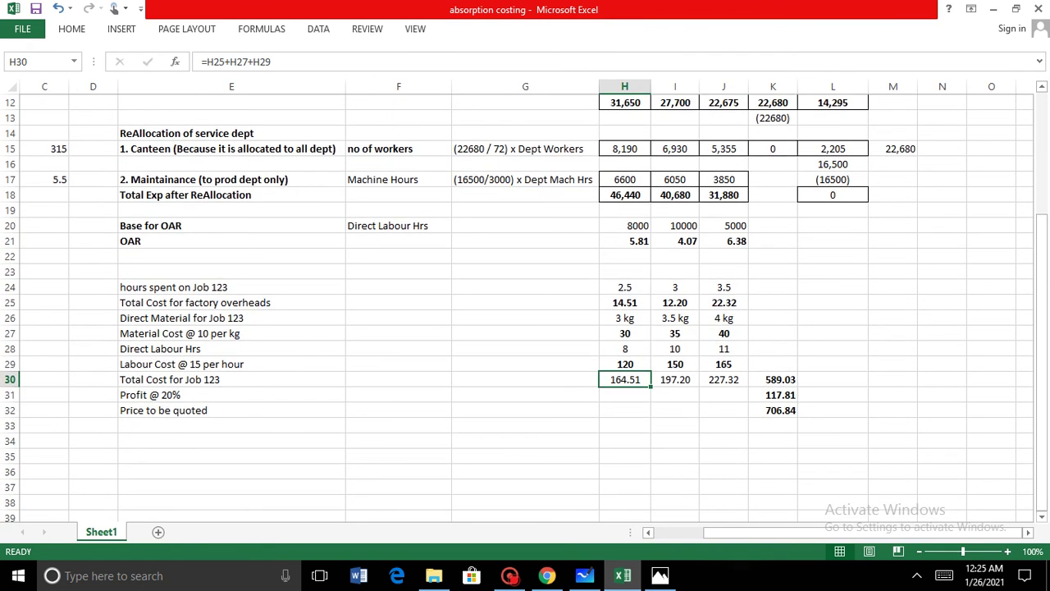
# - Examine the formula in K30 that adds the three departments' total costs for Job 123
pyautogui.click(723, 395)
pyautogui.scroll(3, 517, 308)
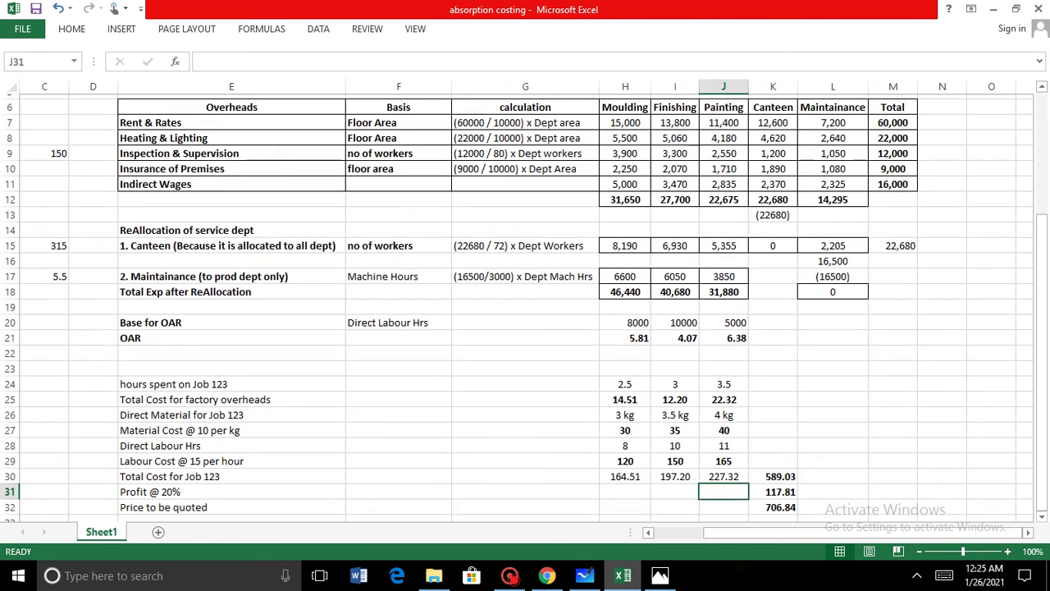
pyautogui.scroll(-2, 517, 308)
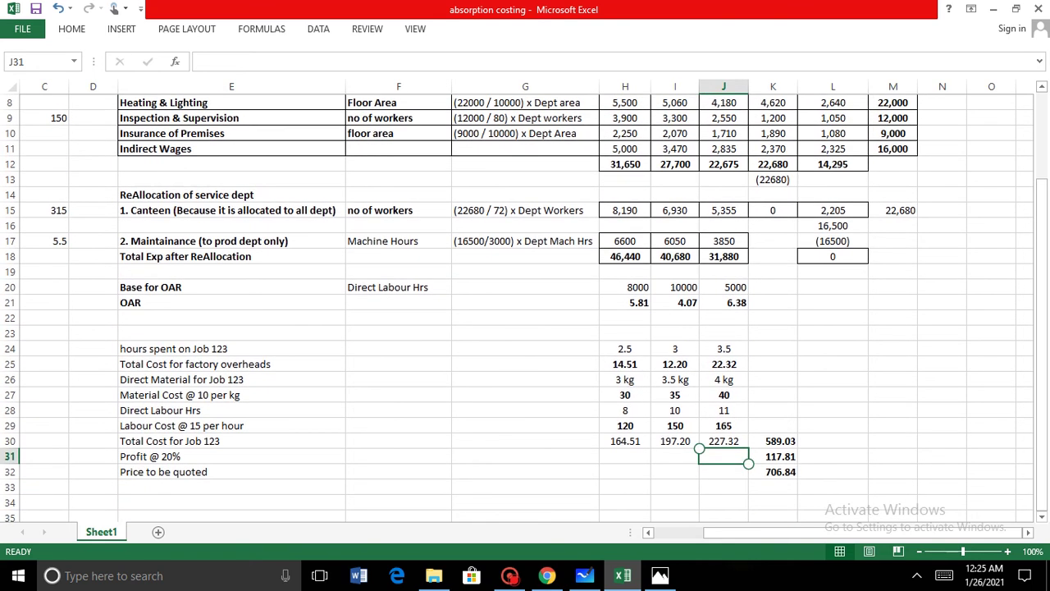
pyautogui.click(773, 441)
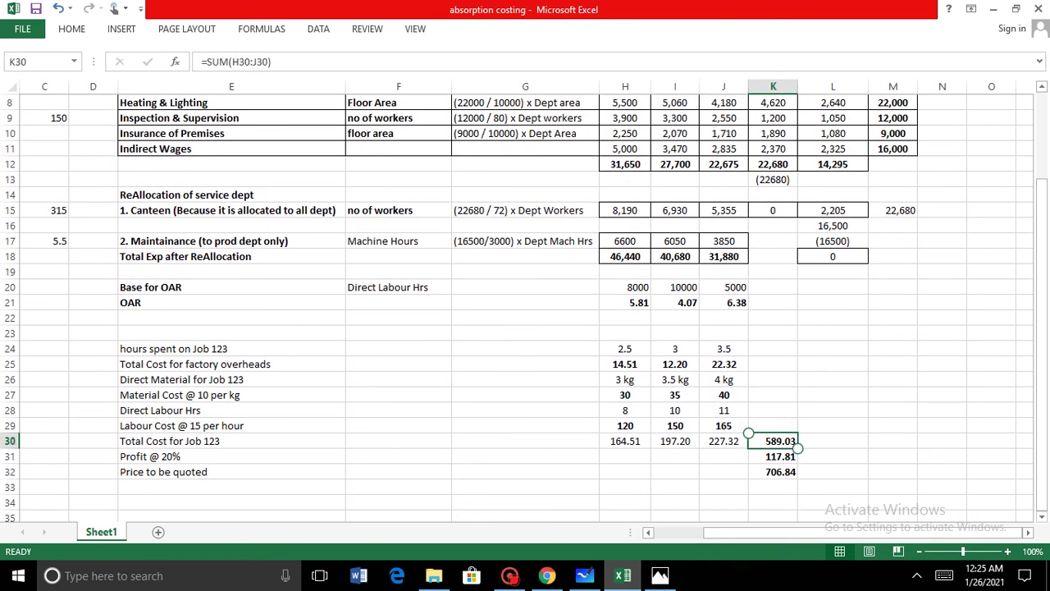
pyautogui.scroll(2, 517, 307)
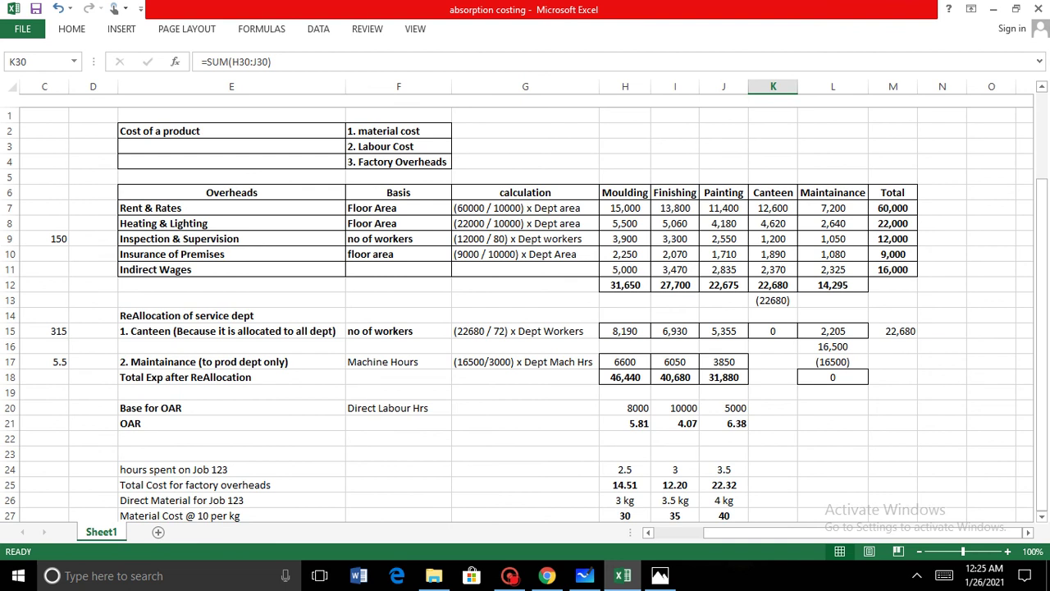
# - Examine the Profit @ 20% formula in K31 and the price to be quoted formula in K32 for Job 123
pyautogui.scroll(-3, 517, 307)
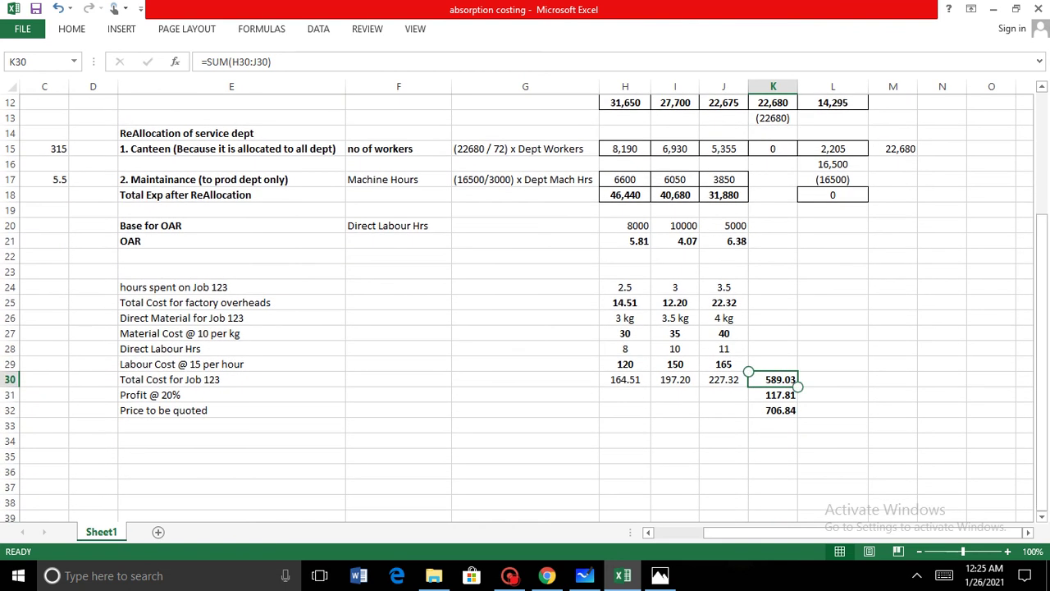
pyautogui.click(232, 395)
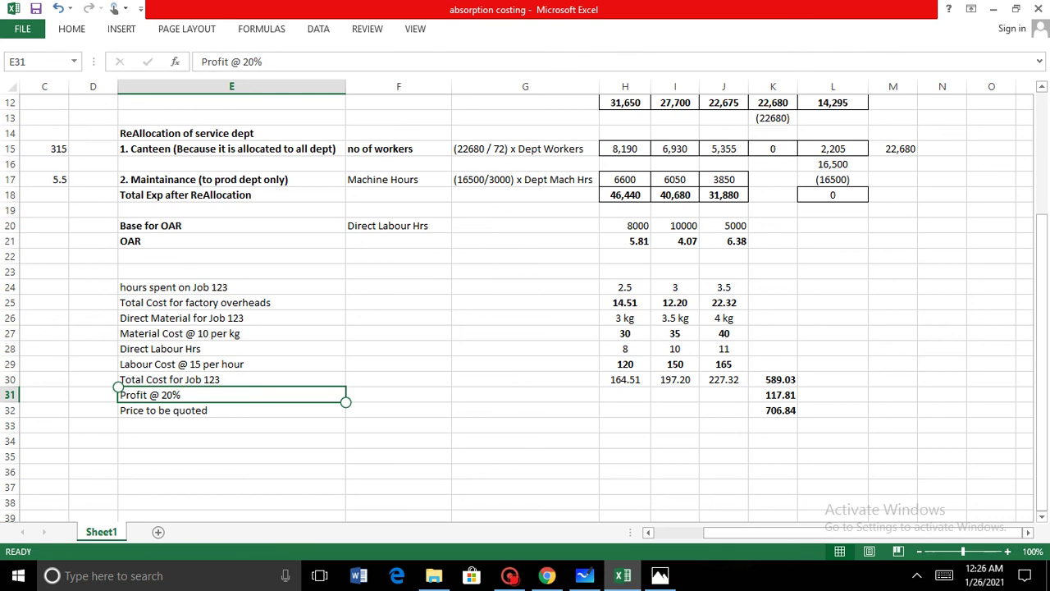
pyautogui.click(525, 394)
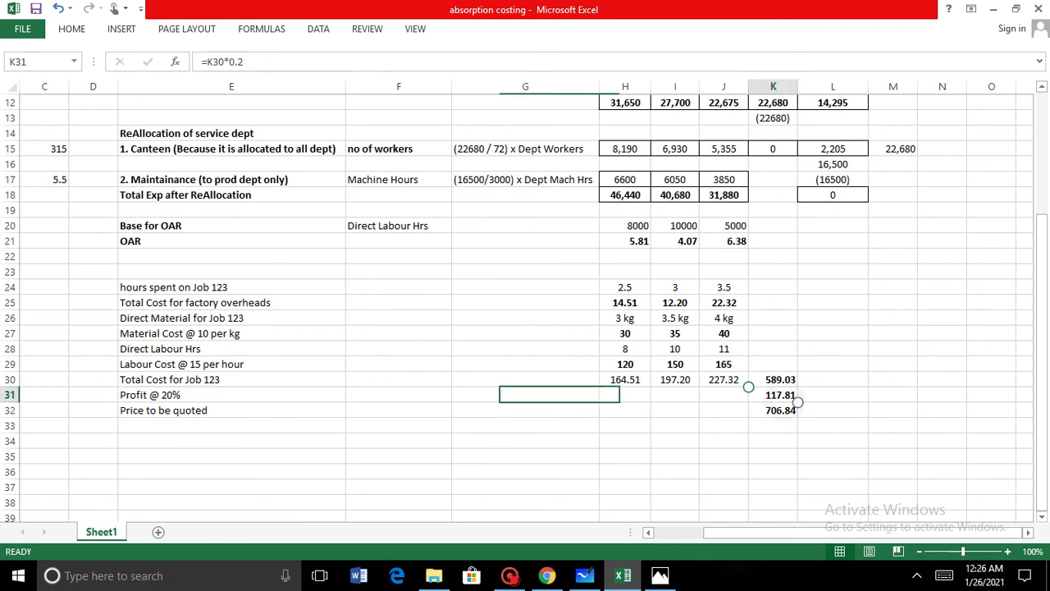
pyautogui.click(773, 394)
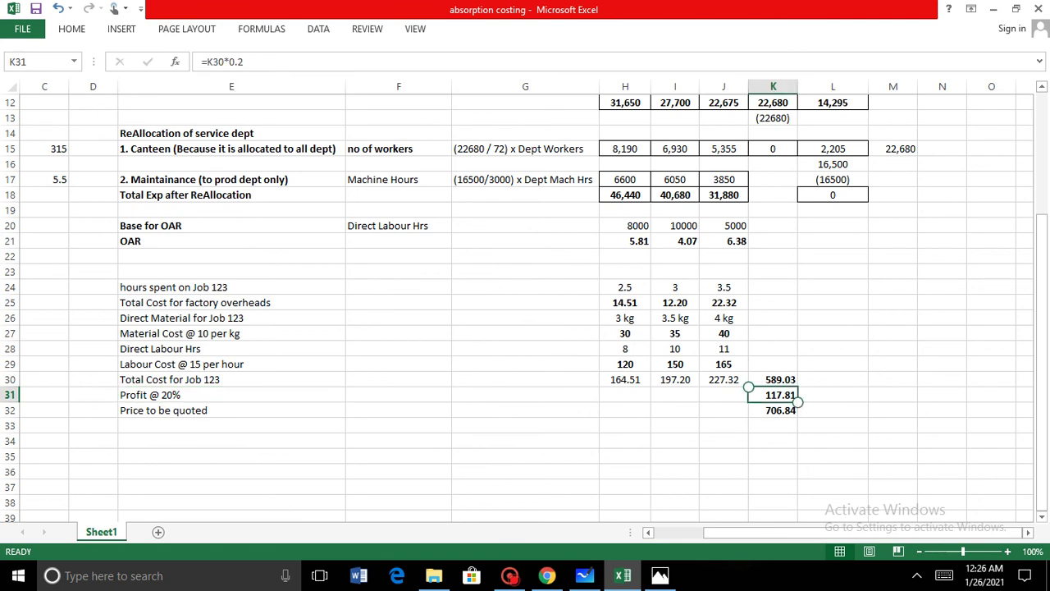
pyautogui.click(767, 415)
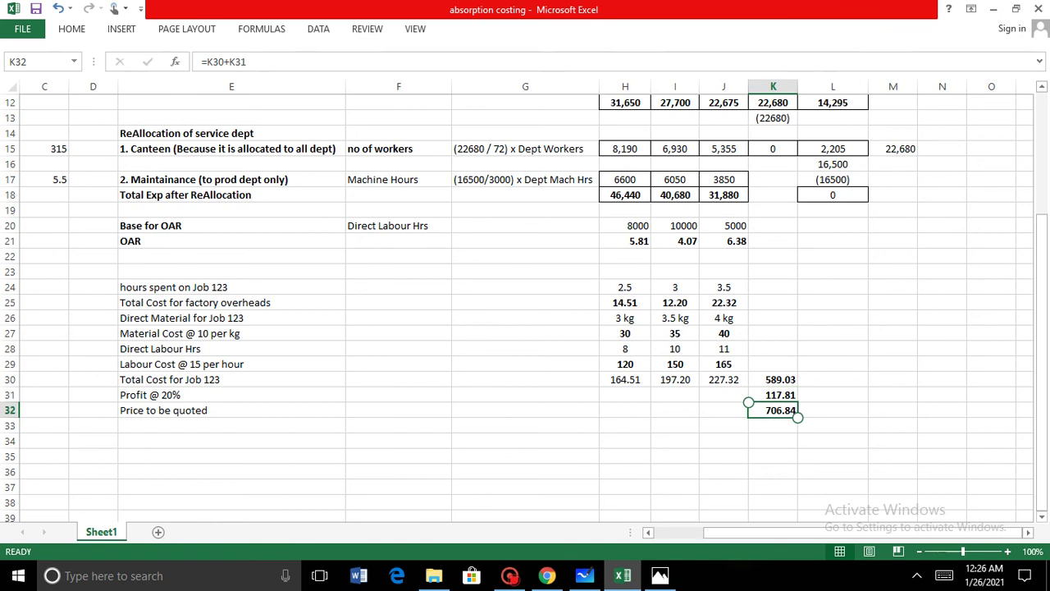
# - Review the whole absorption costing sheet, from the cost elements and overhead apportionment through reallocation and OAR to Job 123's quoted price
pyautogui.scroll(3, 525, 309)
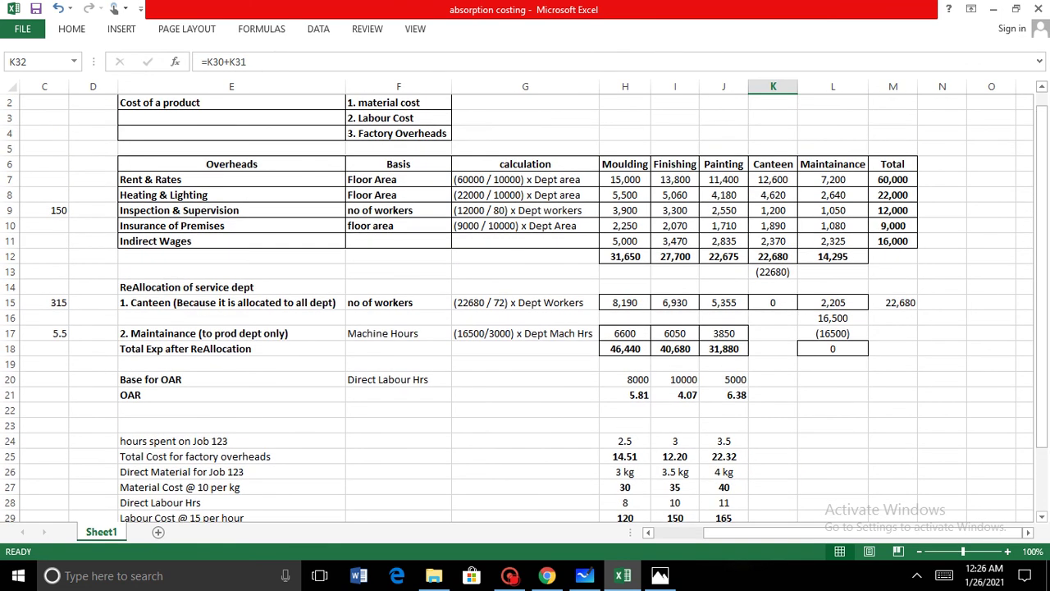
pyautogui.scroll(1, 517, 309)
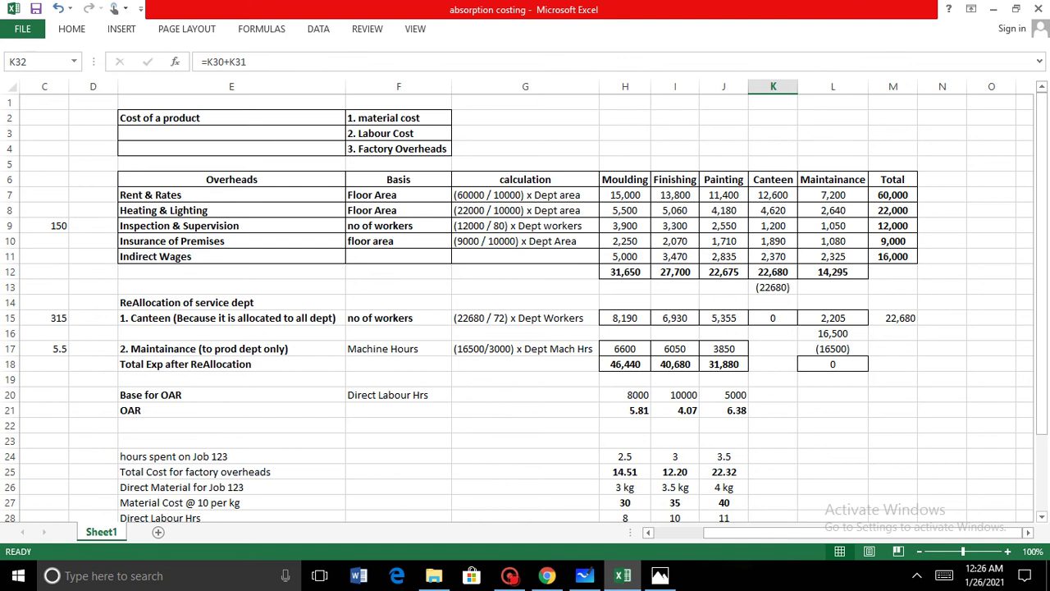
pyautogui.scroll(-4, 525, 309)
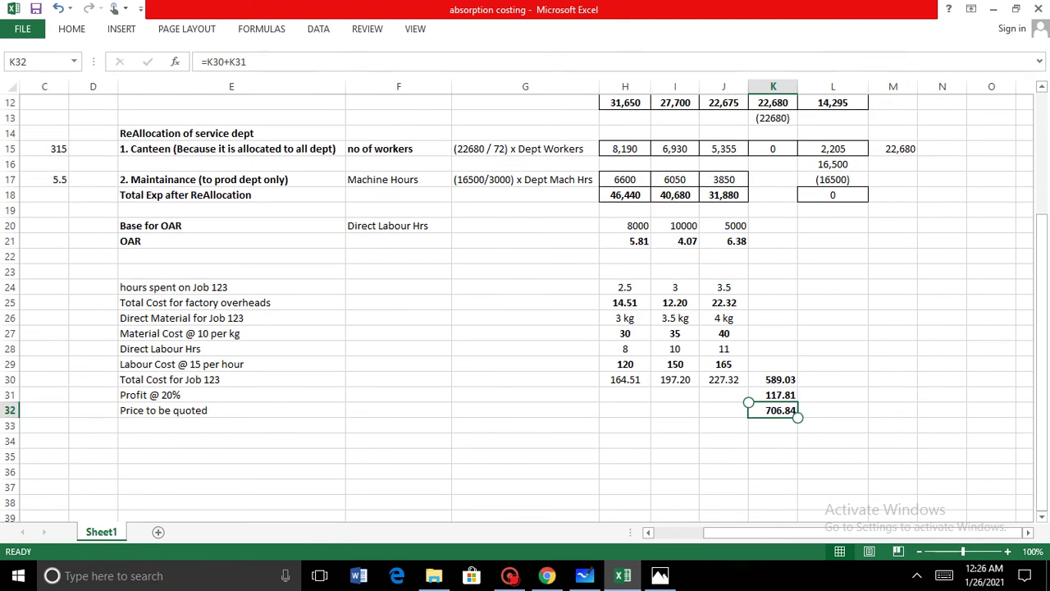
pyautogui.scroll(2, 525, 308)
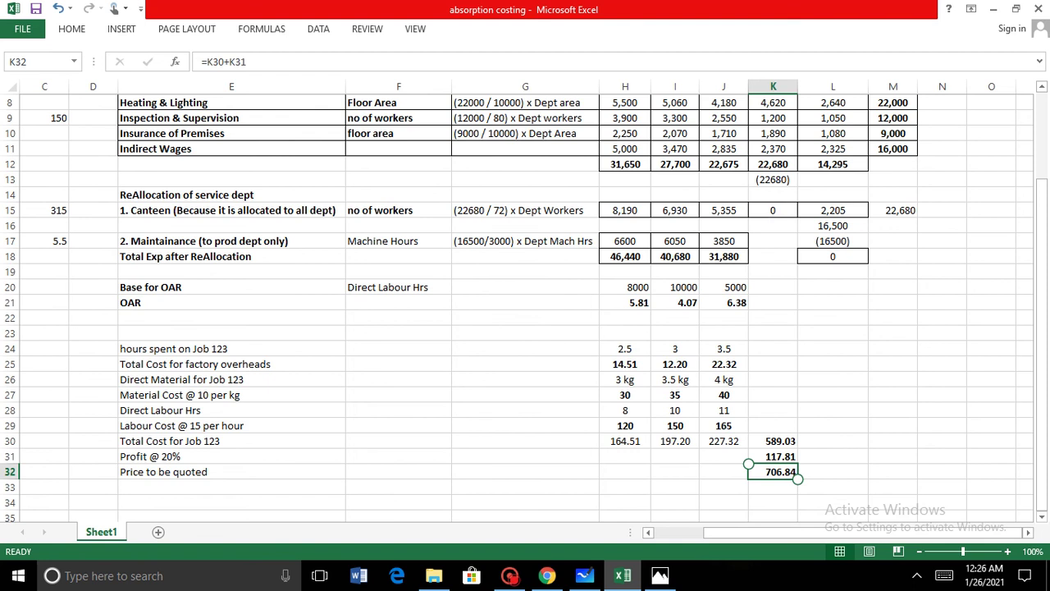
pyautogui.scroll(2, 525, 309)
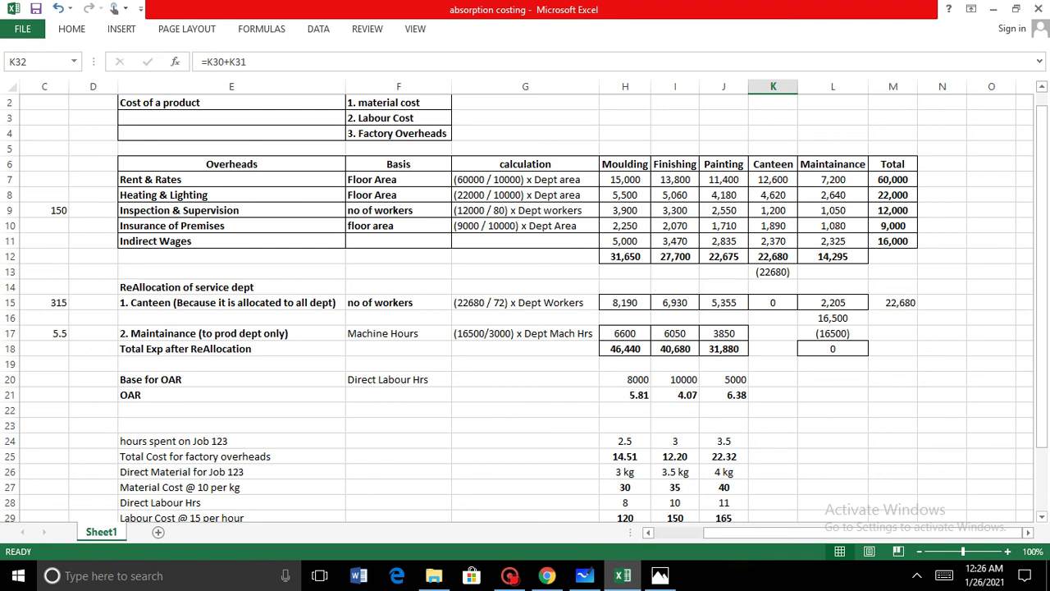
pyautogui.scroll(1, 525, 308)
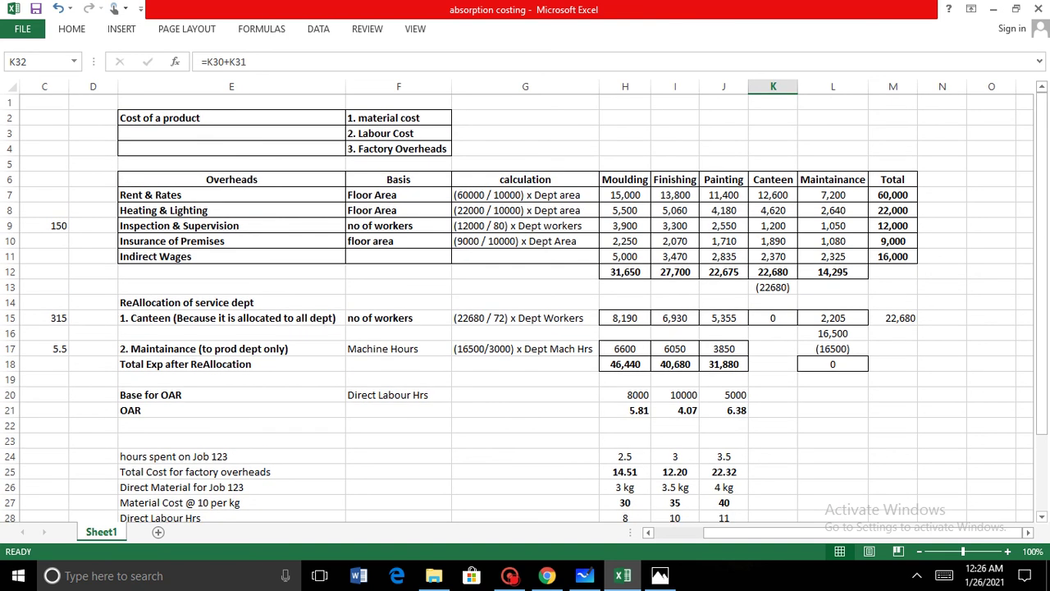
pyautogui.scroll(-5, 526, 309)
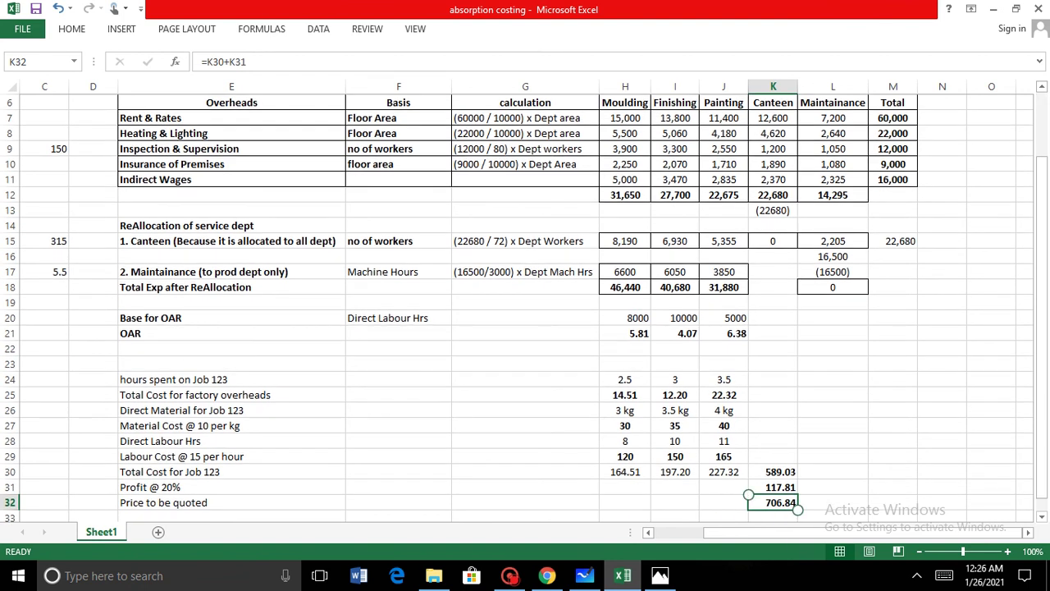
pyautogui.scroll(2, 526, 308)
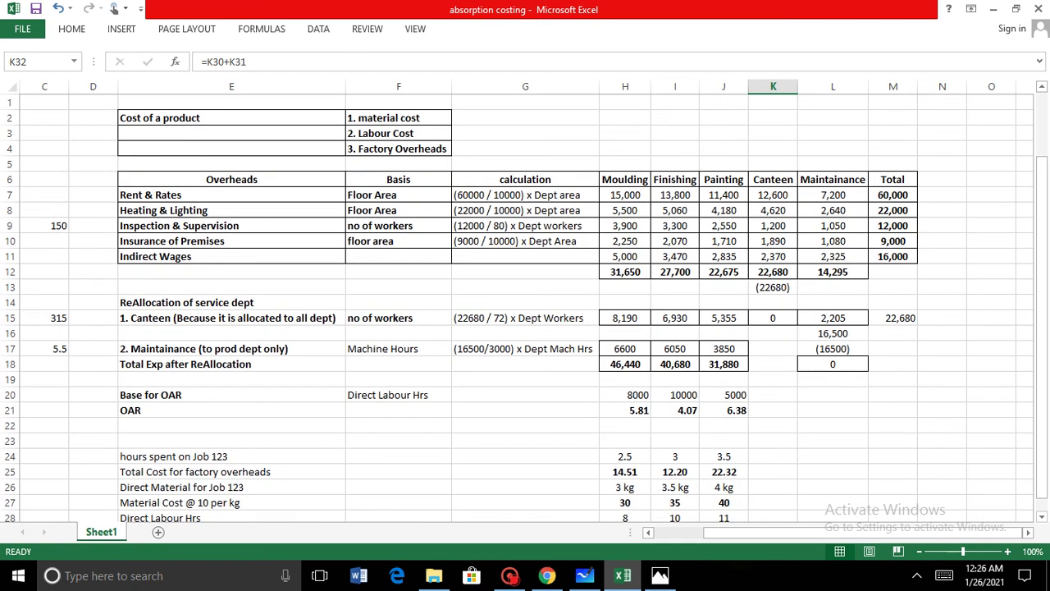
pyautogui.scroll(-2, 749, 510)
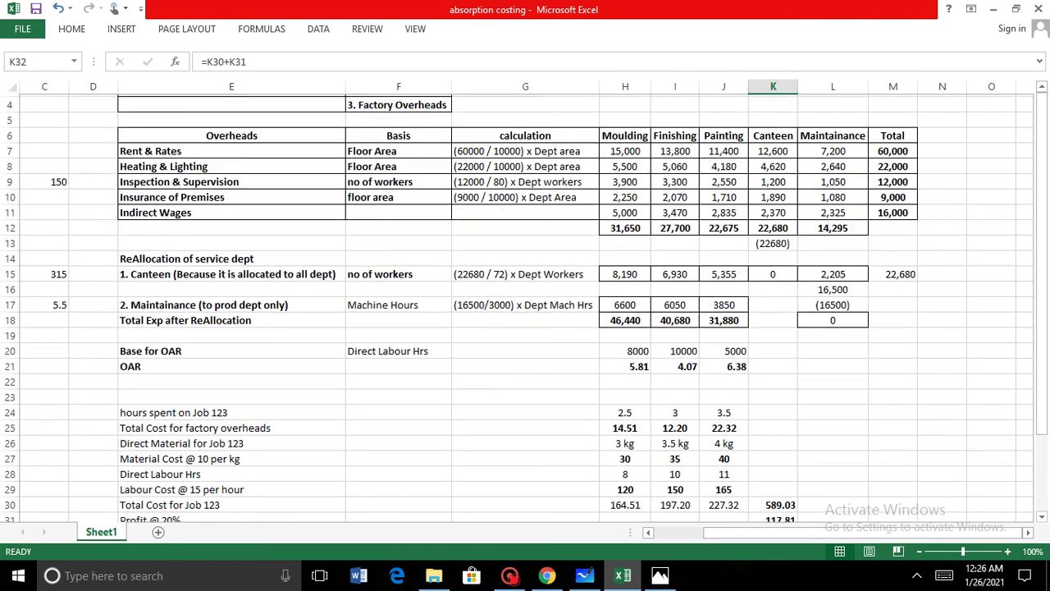
pyautogui.scroll(-1, 525, 309)
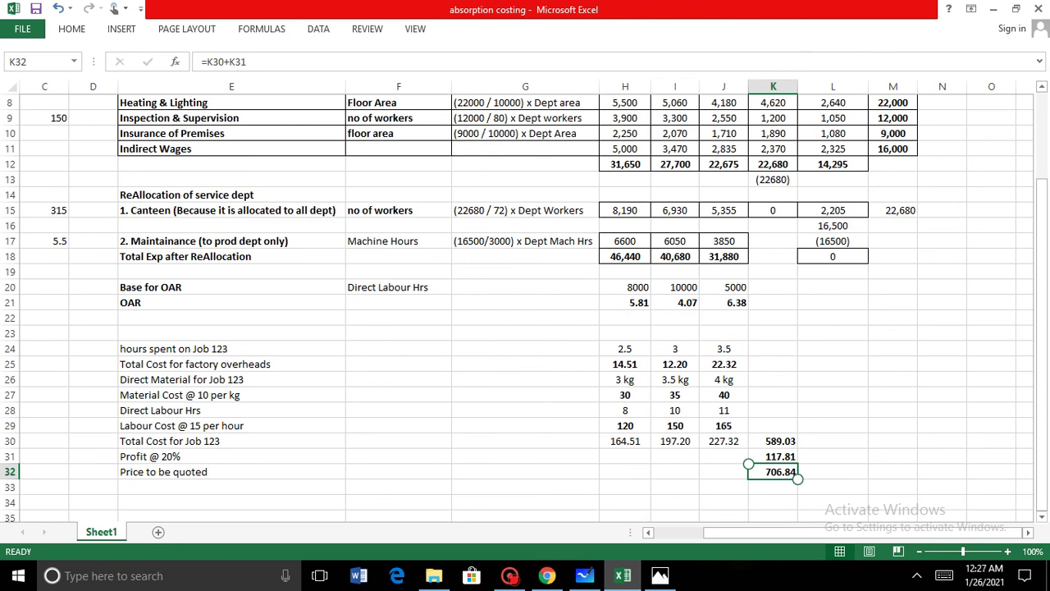
pyautogui.scroll(3, 525, 308)
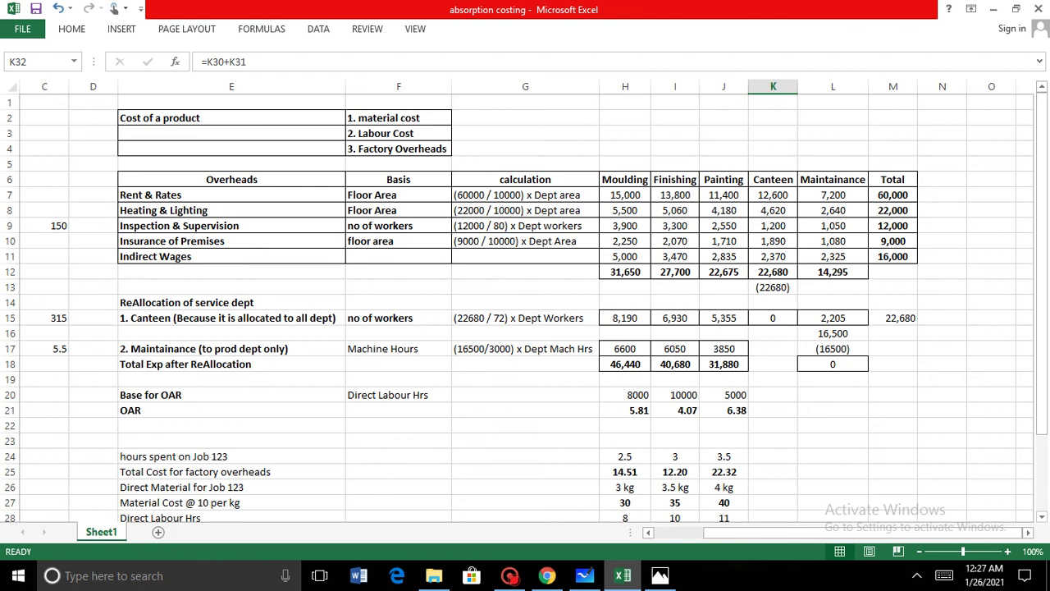
pyautogui.scroll(-2, 526, 304)
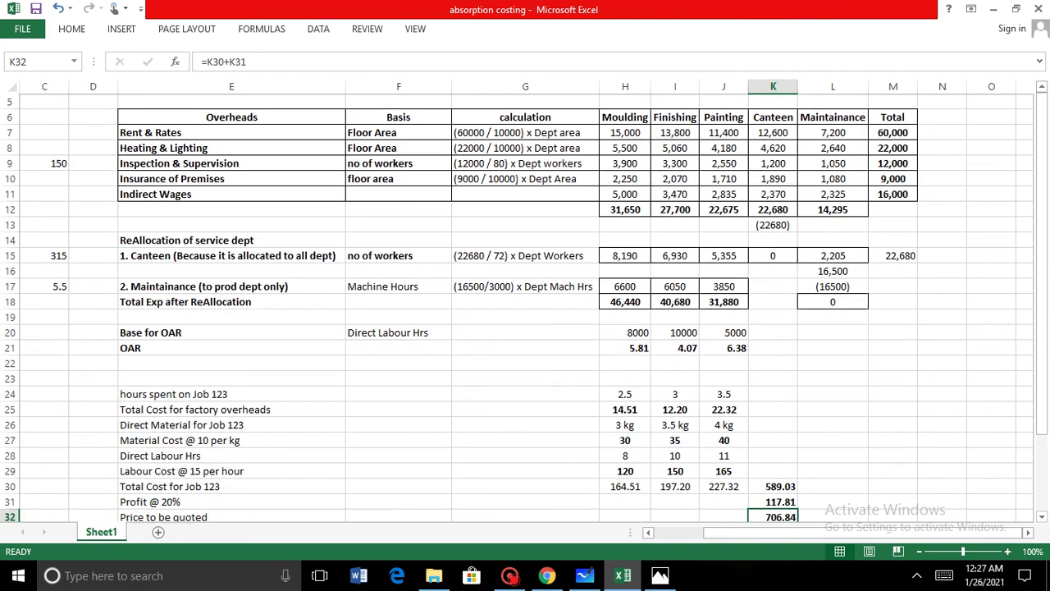
pyautogui.scroll(-2, 525, 303)
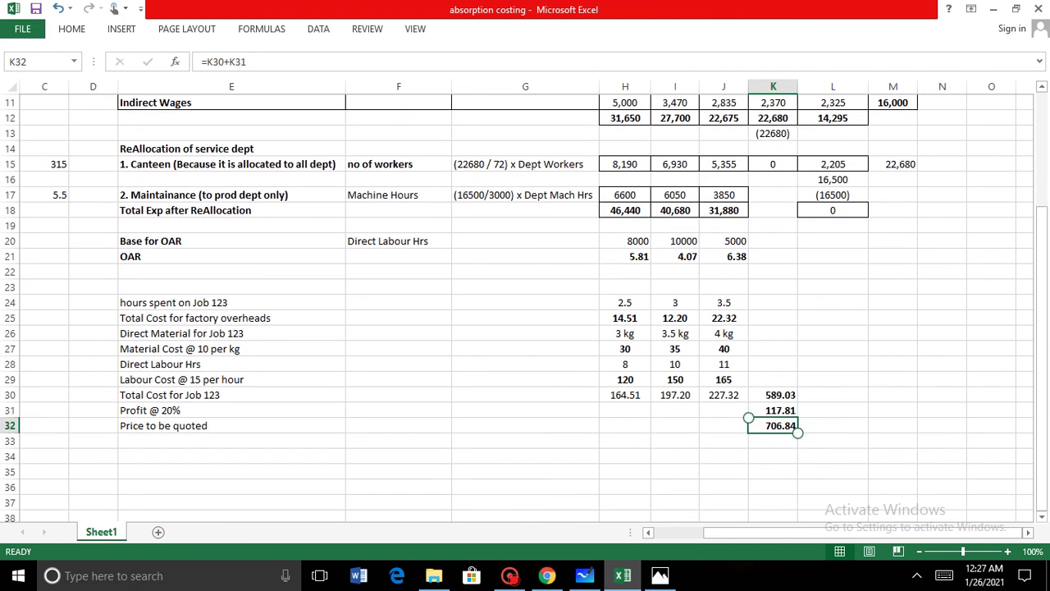
pyautogui.scroll(-2, 525, 304)
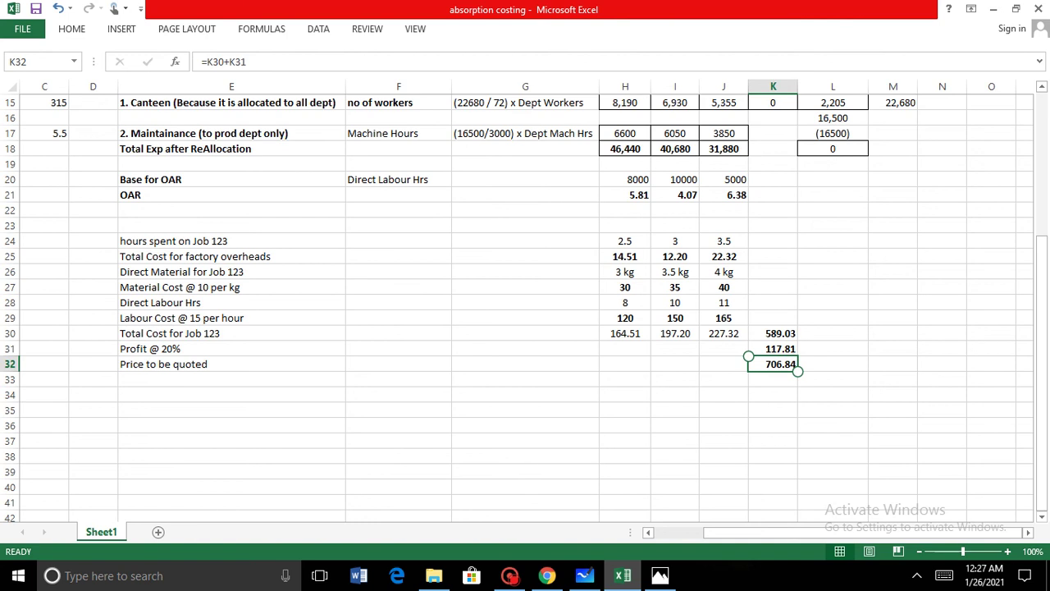